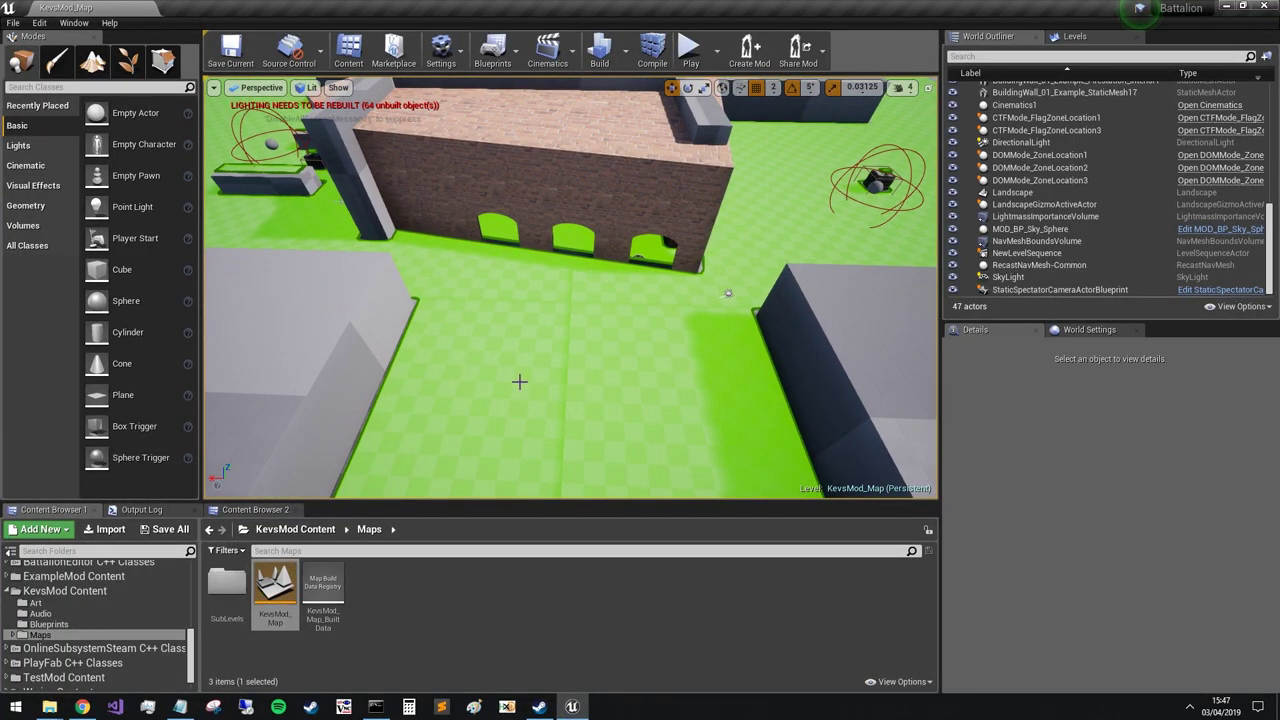
- Open the AimMap_01 level from the Content Final_Maps folder and close its message log
mouse_move(440, 410)
right_down()
mouse_move(440, 392)
mouse_move(440, 410)
right_up()
scroll(62, 609, up, 8)
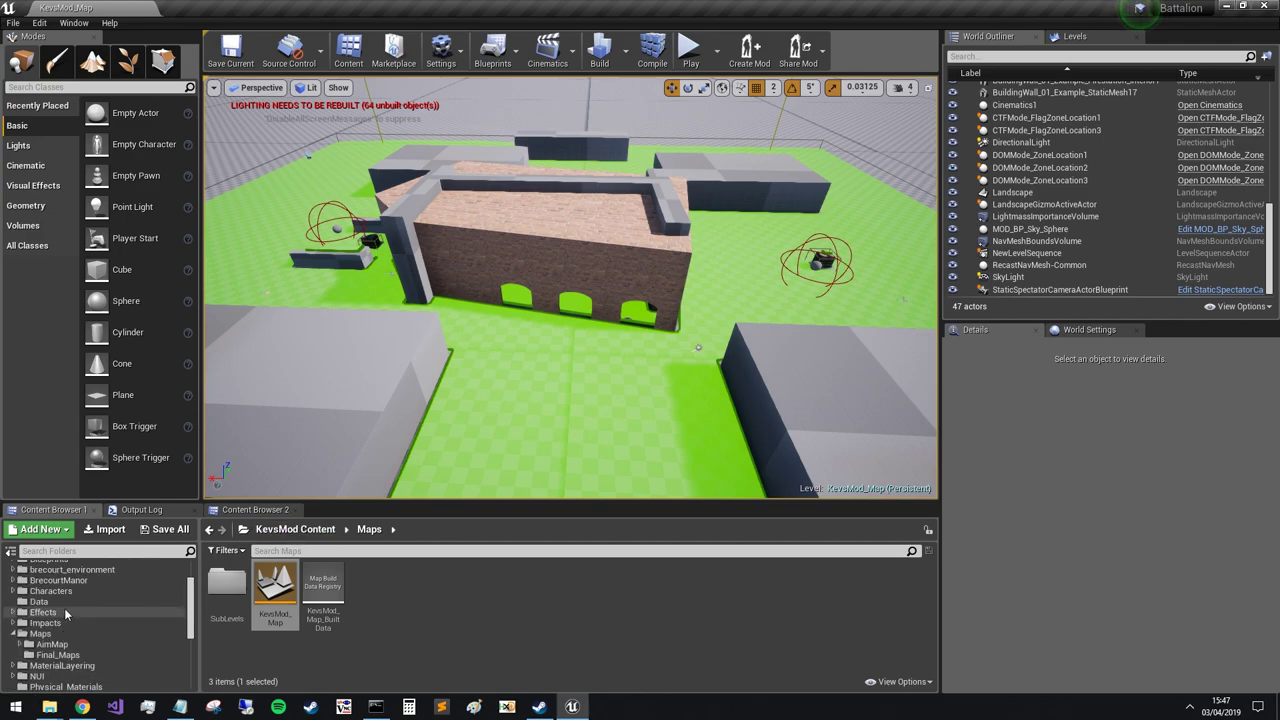
click(80, 655)
double_click(236, 594)
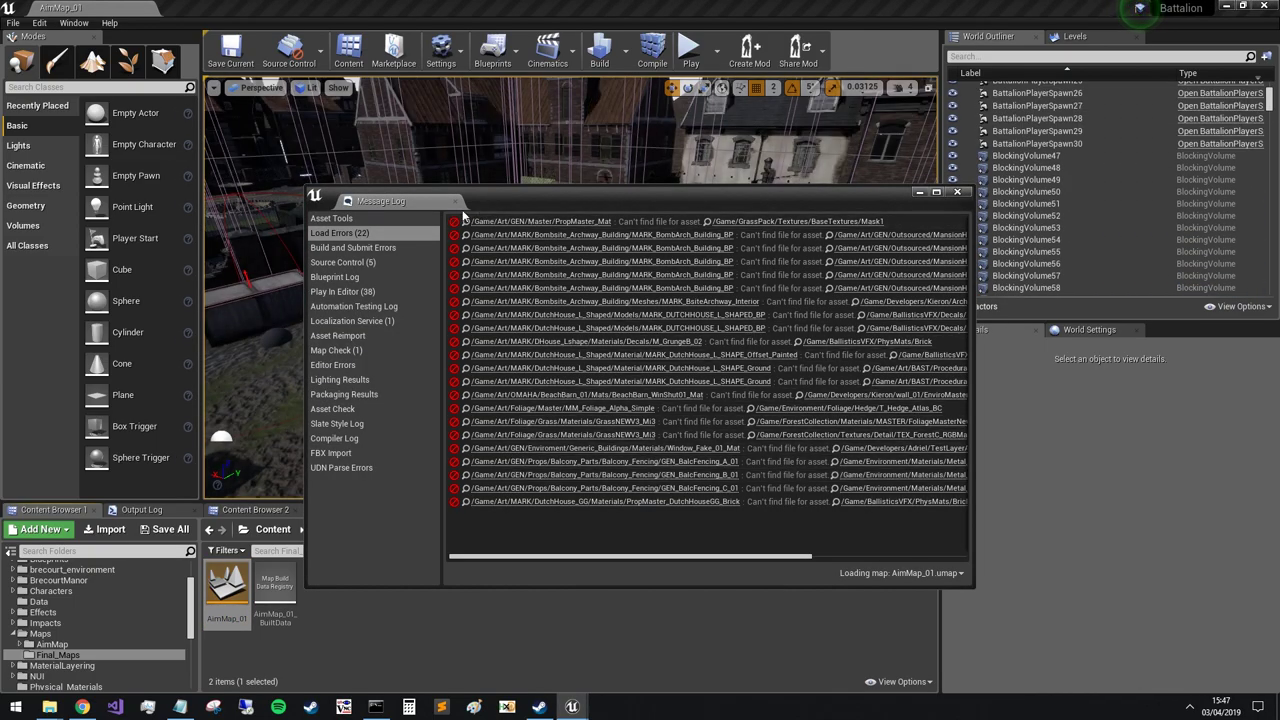
click(455, 201)
- Inspect the covered crates near the brick wall, selecting the spectator camera and a vault volume beside them
right_drag(470, 228, 535, 195)
key(w)
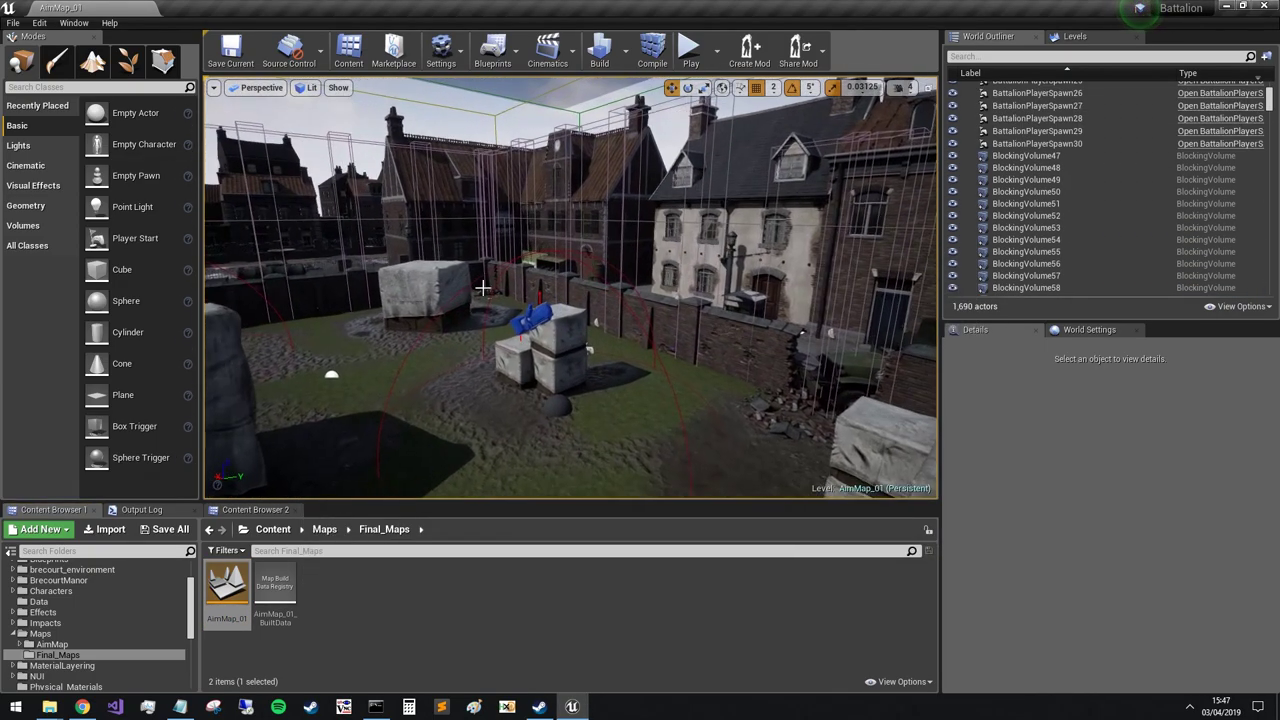
click(530, 318)
right_drag(497, 403, 572, 375)
key(w)
key(w)
right_drag(495, 373, 503, 373)
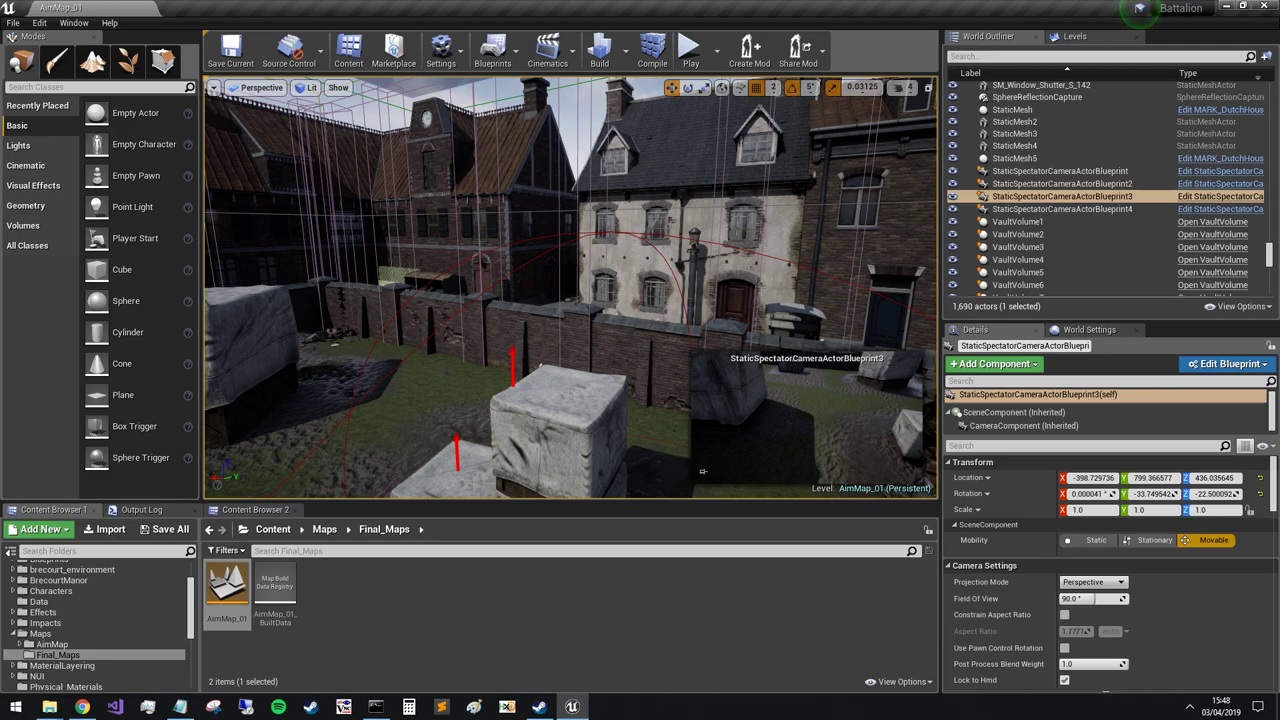
click(512, 360)
- Select the wooden crate in front of the wall and locate its SM_Gen_Crate_Writing_06 mesh in the content folders
key(w)
right_drag(545, 432, 425, 450)
drag(570, 430, 500, 371)
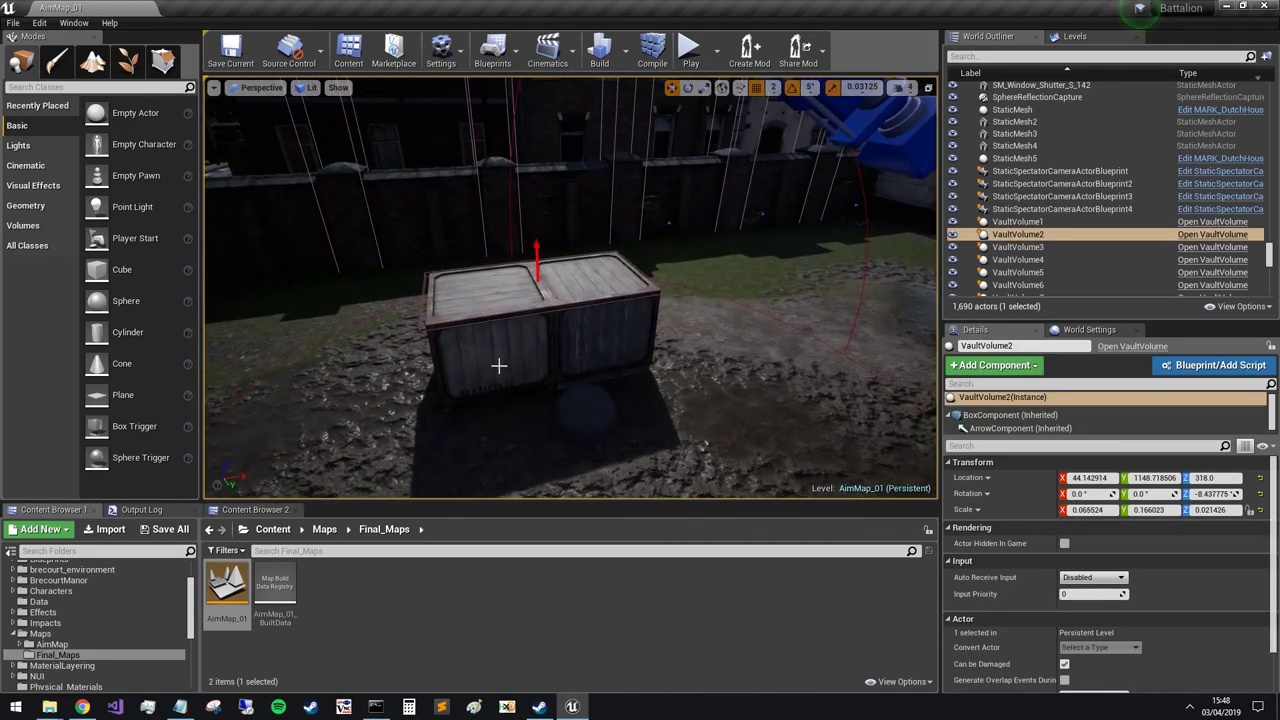
click(500, 371)
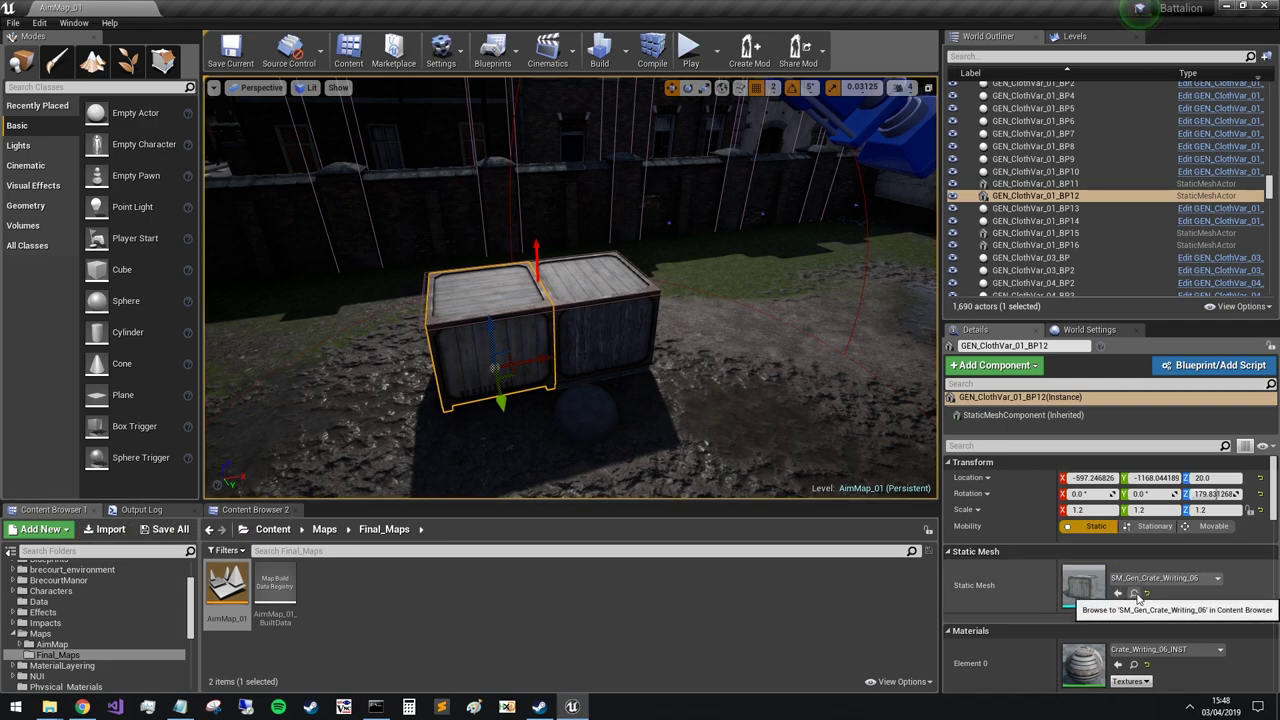
click(1134, 594)
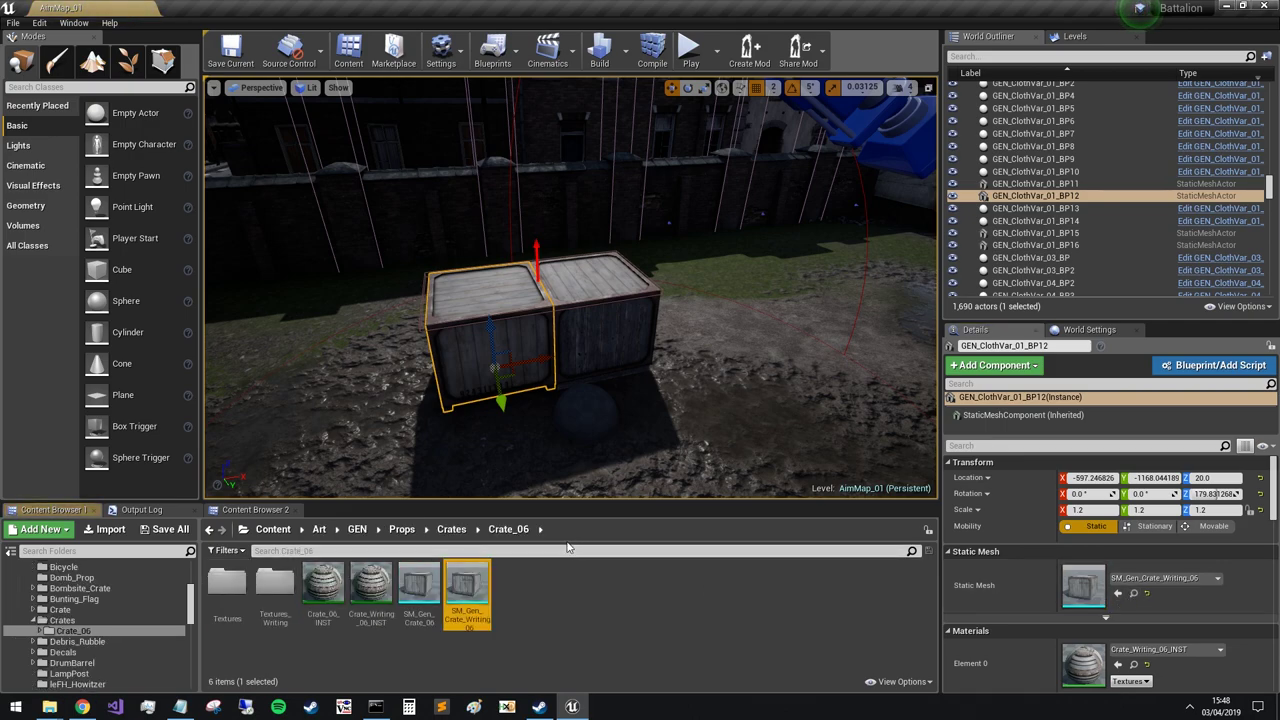
click(229, 513)
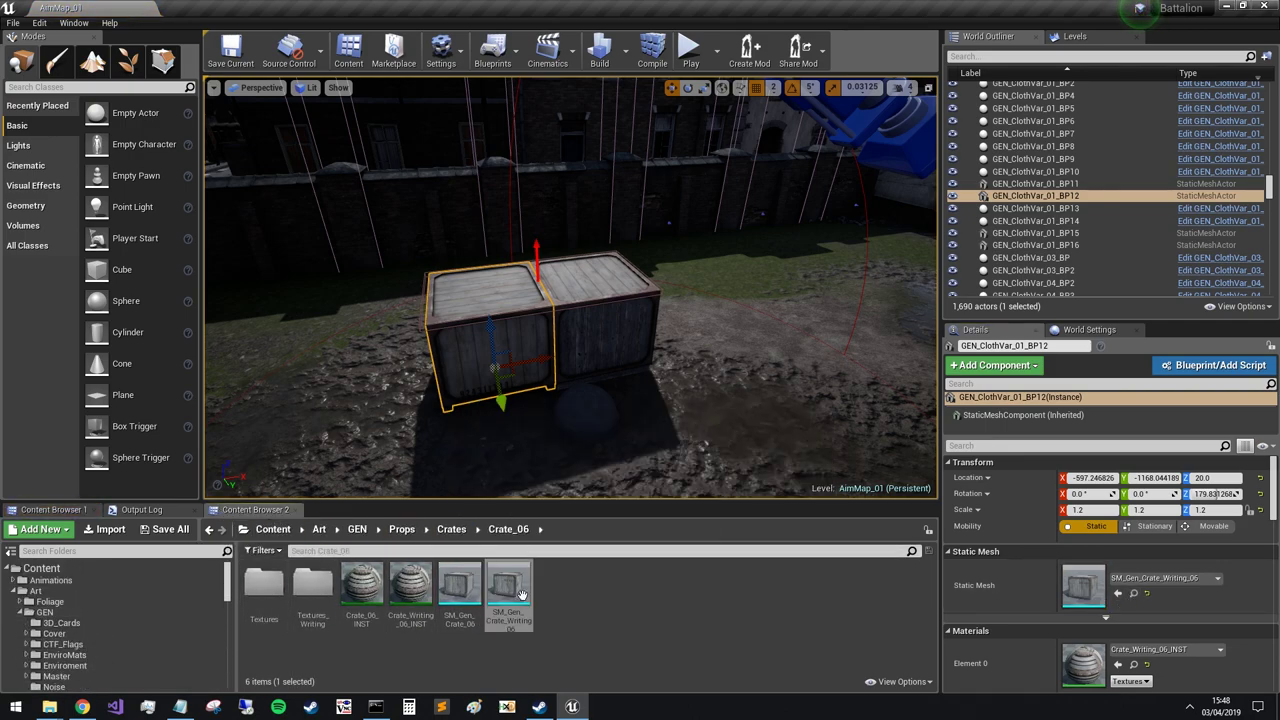
- Reopen the KevsMod_Map level from the KevsMod Content Maps folder
click(88, 512)
scroll(48, 630, up, 8)
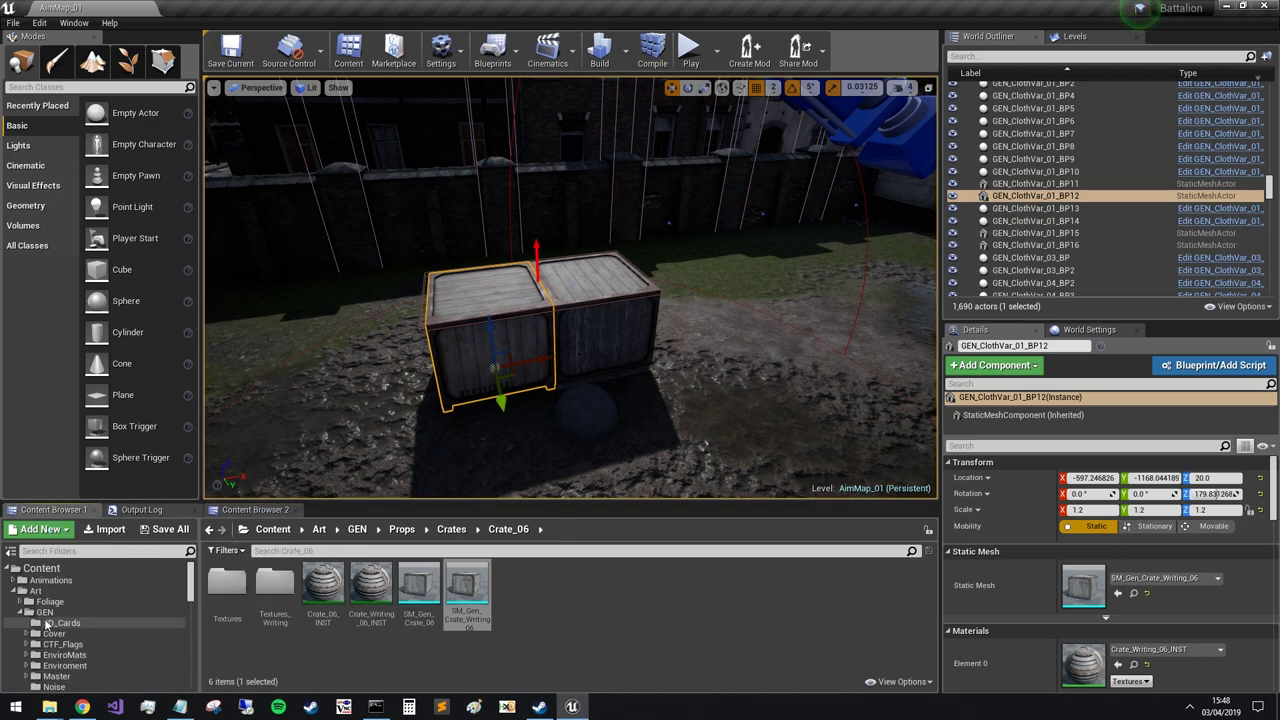
click(14, 591)
scroll(40, 615, down, 10)
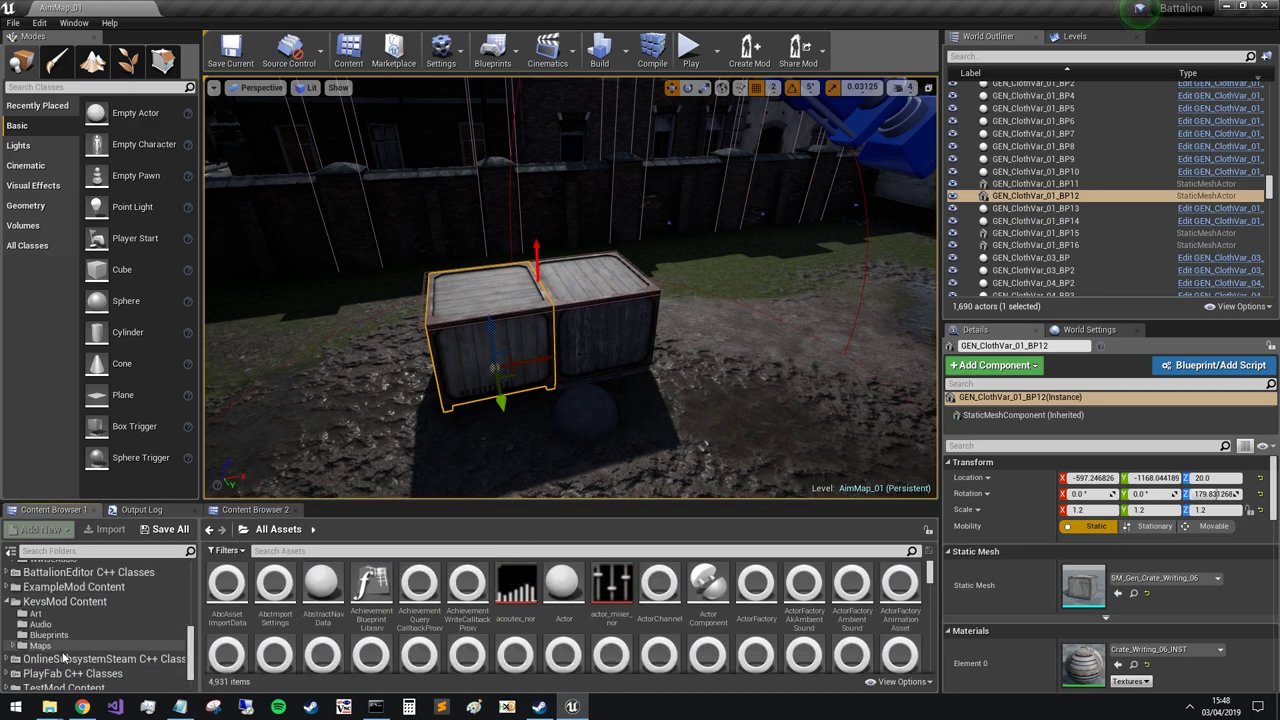
click(42, 645)
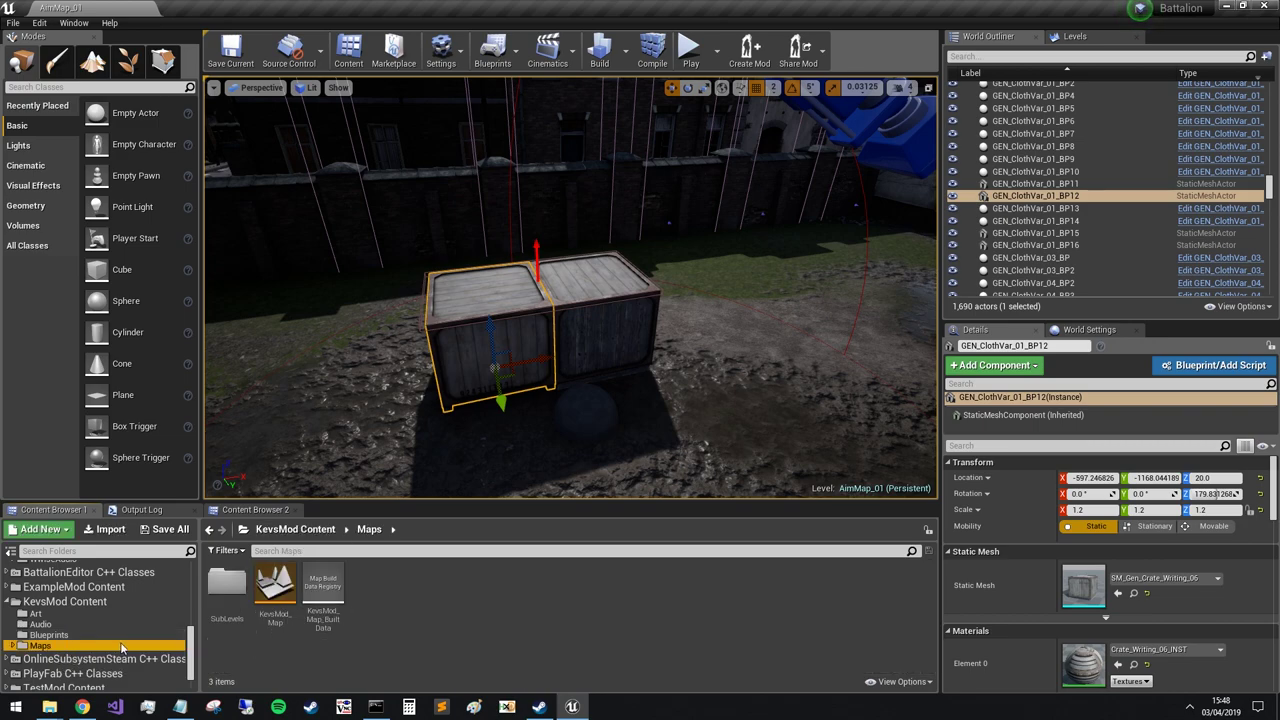
double_click(275, 585)
- Place an SM_Gen_Crate_Writing_06 crate on the checkered floor in front of the arched brick building
key(w)
right_drag(565, 363, 550, 390)
right_drag(755, 297, 755, 297)
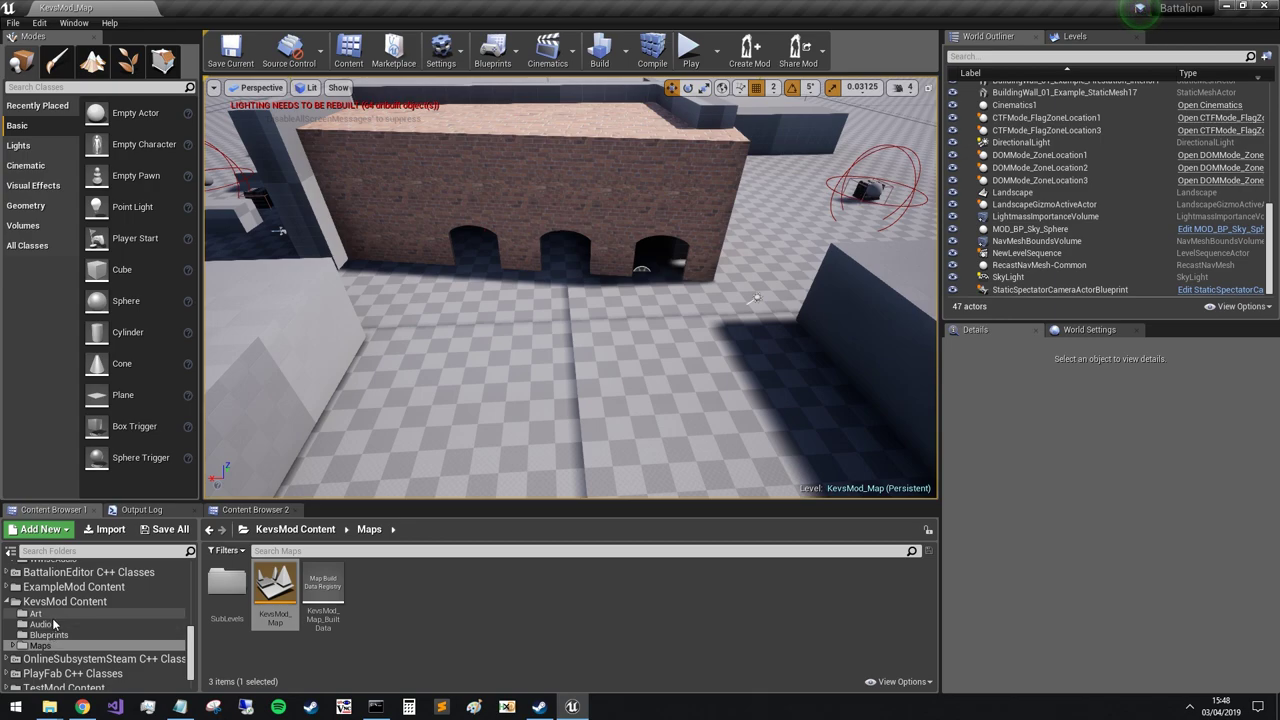
click(37, 613)
click(262, 510)
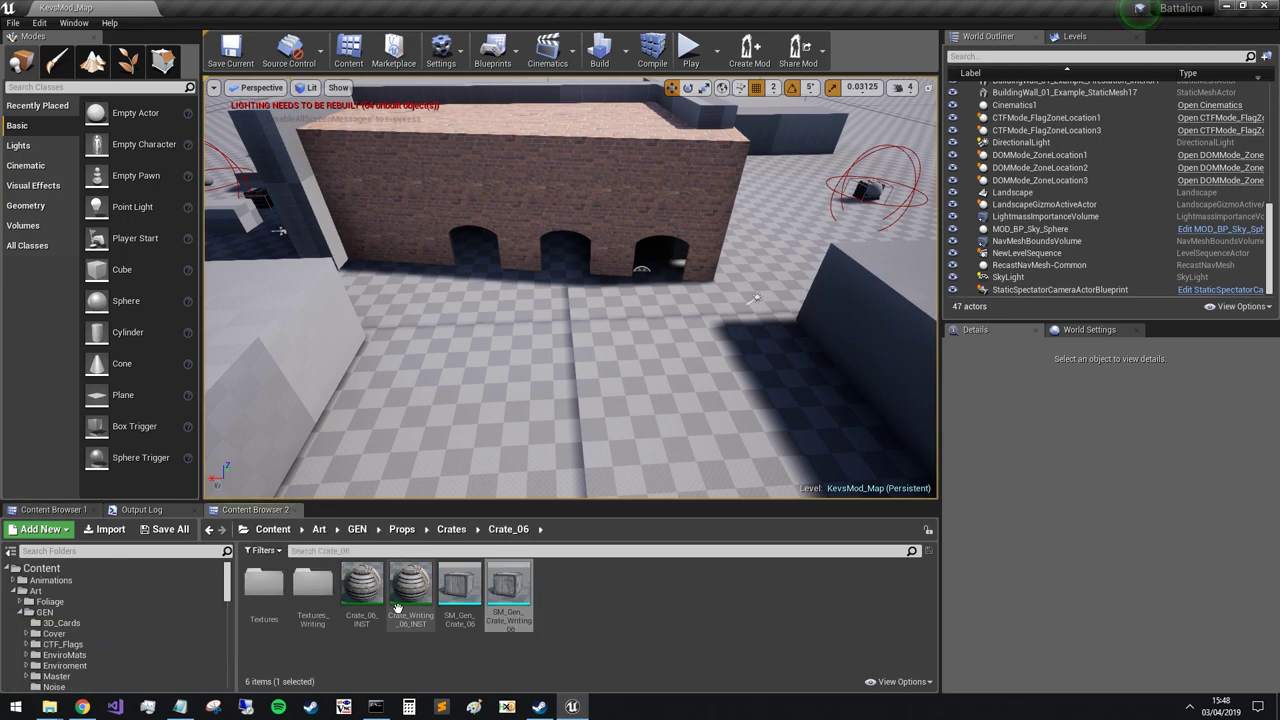
drag(509, 613, 491, 406)
key(f)
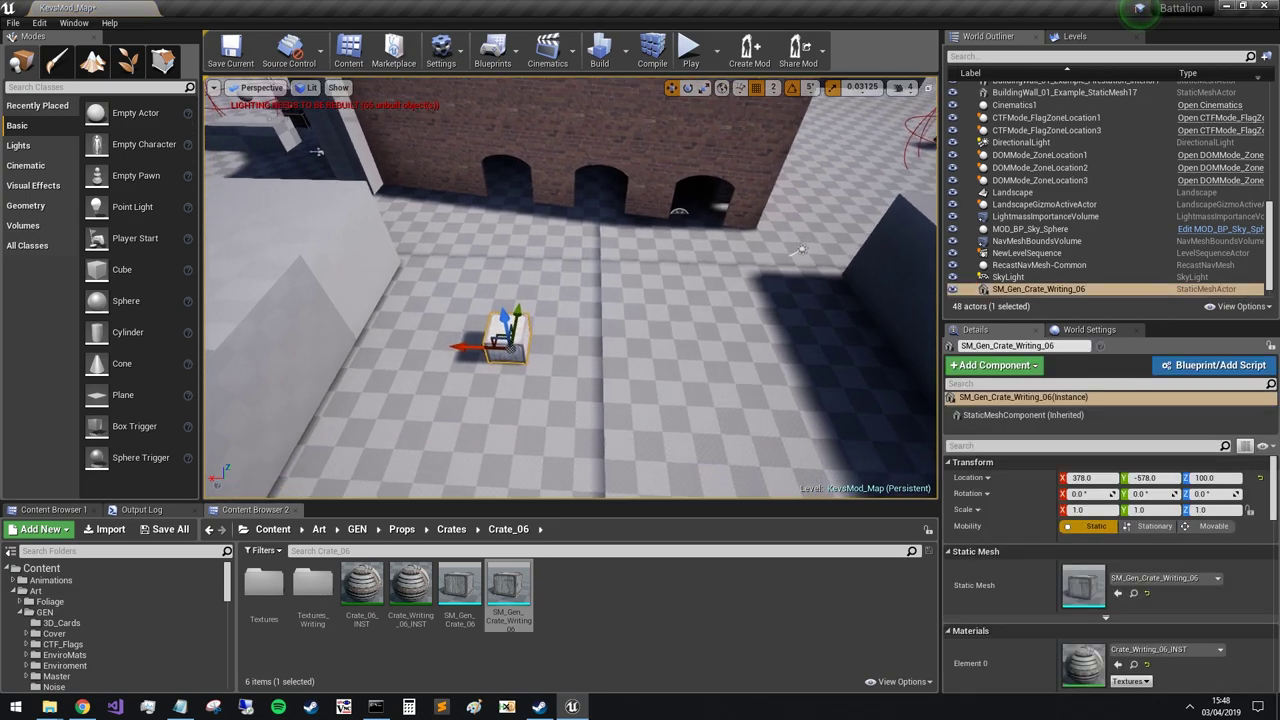
right_drag(469, 363, 469, 363)
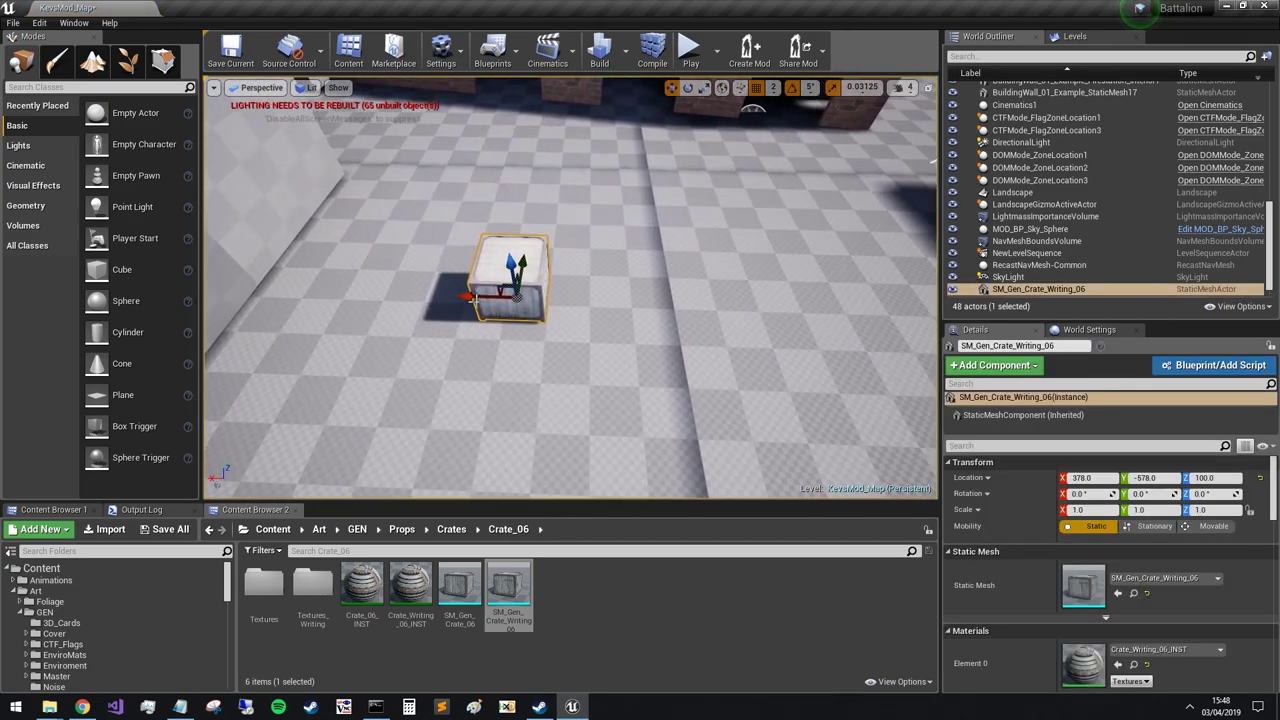
- Set the position grid snap to 128 and duplicate the crate along X to 250
click(774, 89)
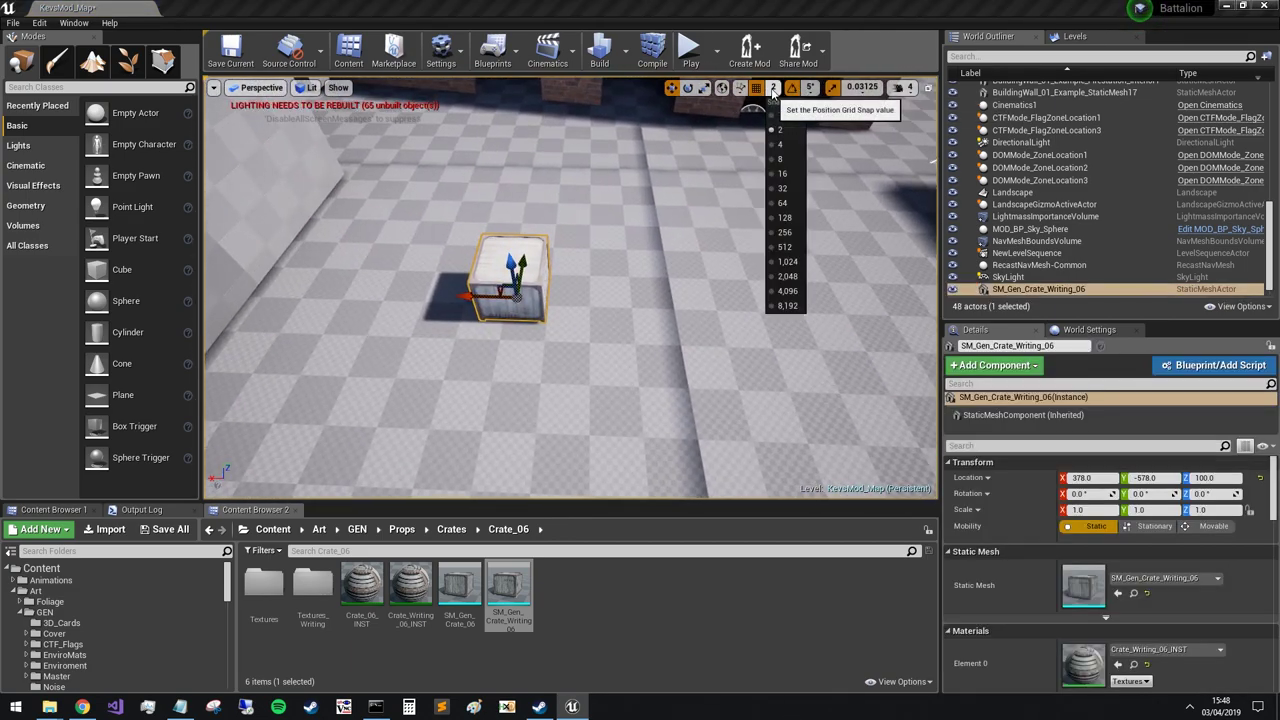
click(786, 218)
alt+drag(468, 296, 541, 300)
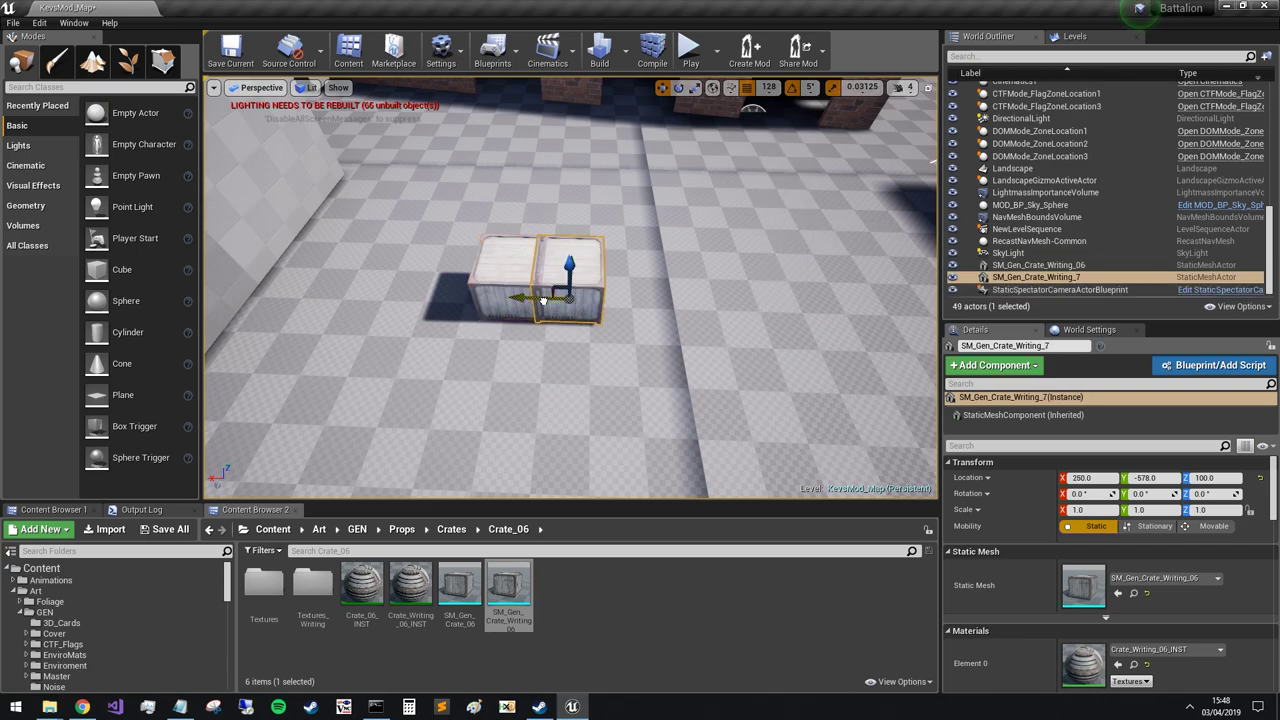
- Set the position grid snap to 4 and move the duplicate crate along X to 226, flush with the original
click(768, 88)
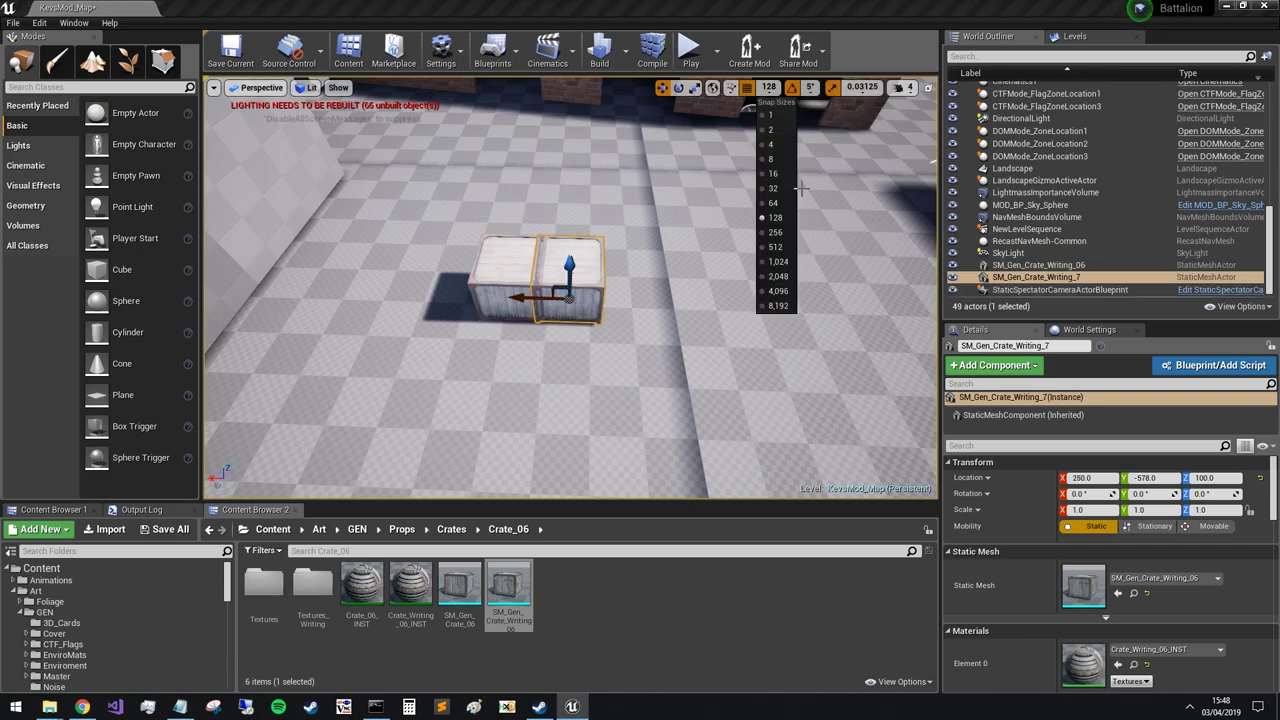
click(772, 144)
drag(537, 300, 549, 300)
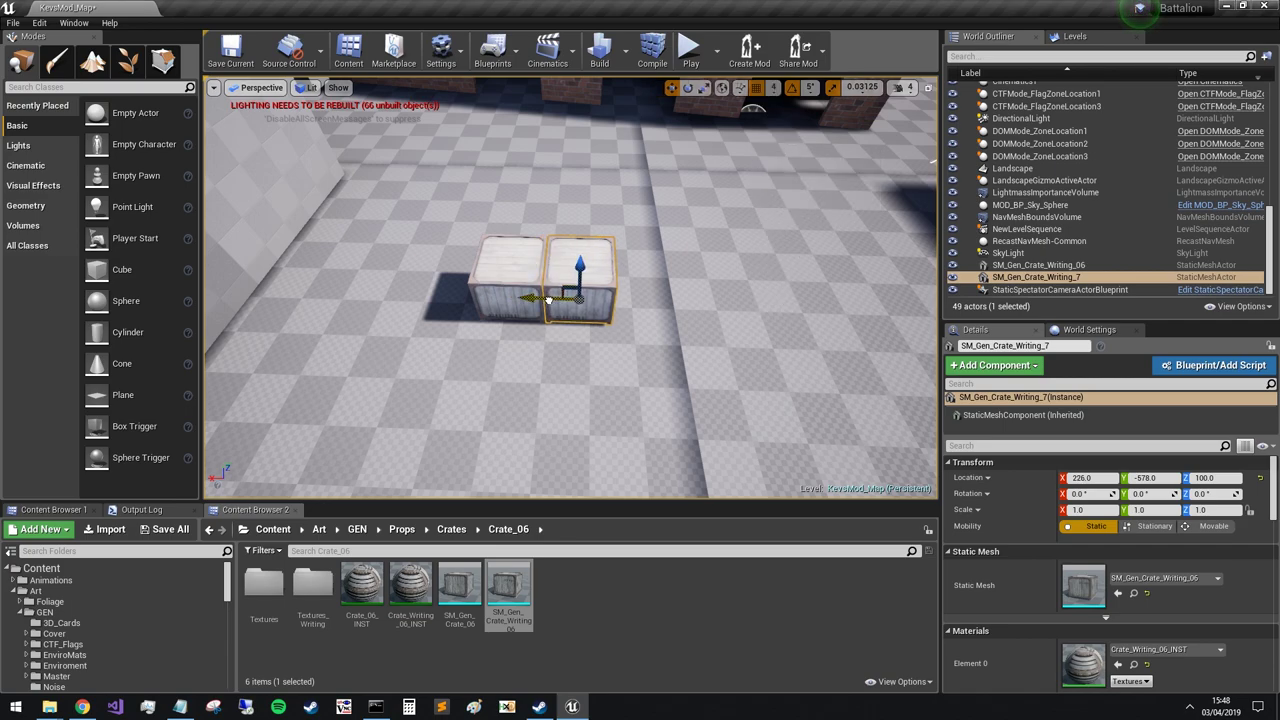
- Find the Vault Volume actor by searching "vaul" and place one on top of the two crates
right_drag(592, 344, 621, 344)
click(38, 88)
text(vaul)
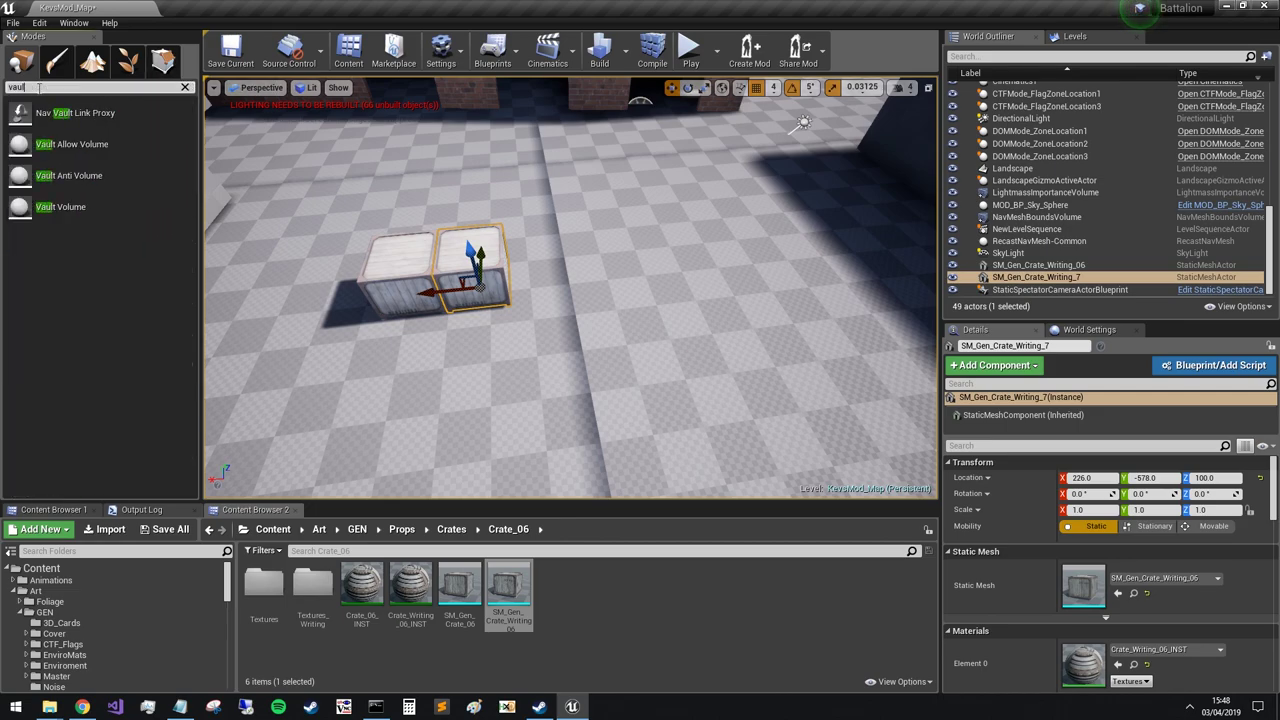
drag(60, 207, 435, 253)
right_drag(460, 329, 560, 370)
- In the top view, fit the vault volume around both crates with scale X 0.78125, Y 0.40625 and location Y -576
click(310, 87)
click(258, 87)
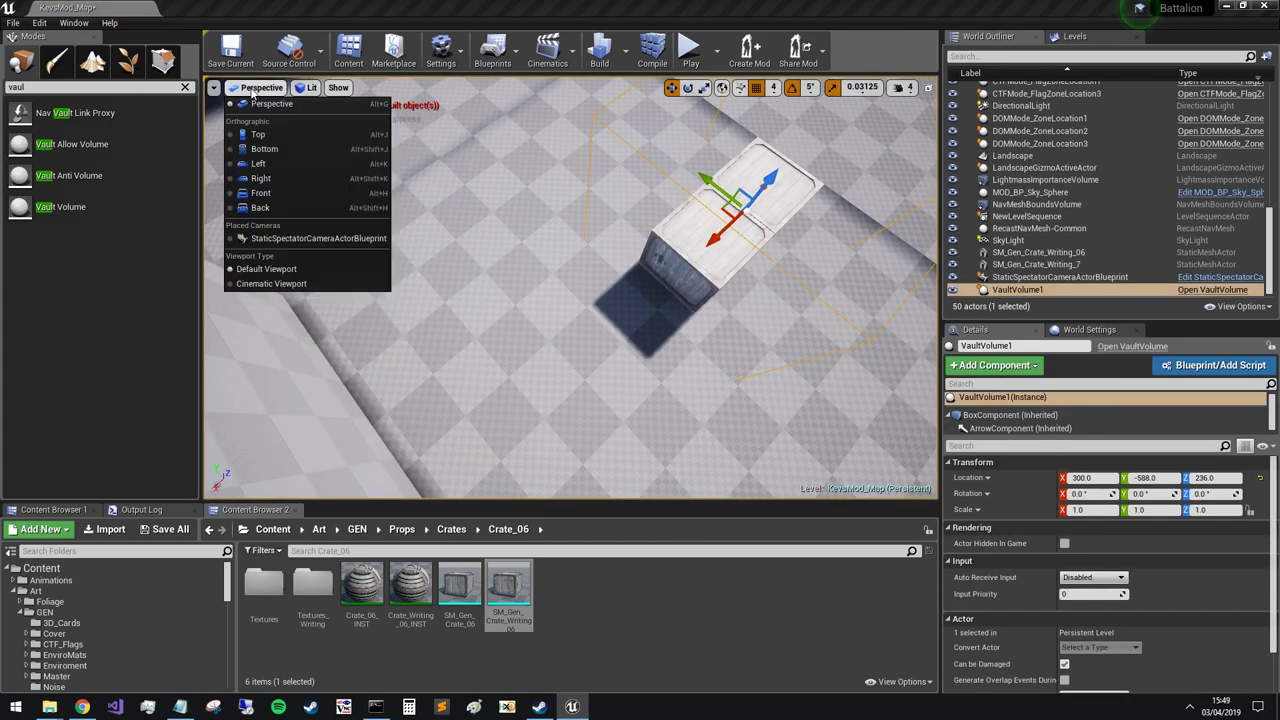
click(264, 136)
scroll(543, 220, down, 5)
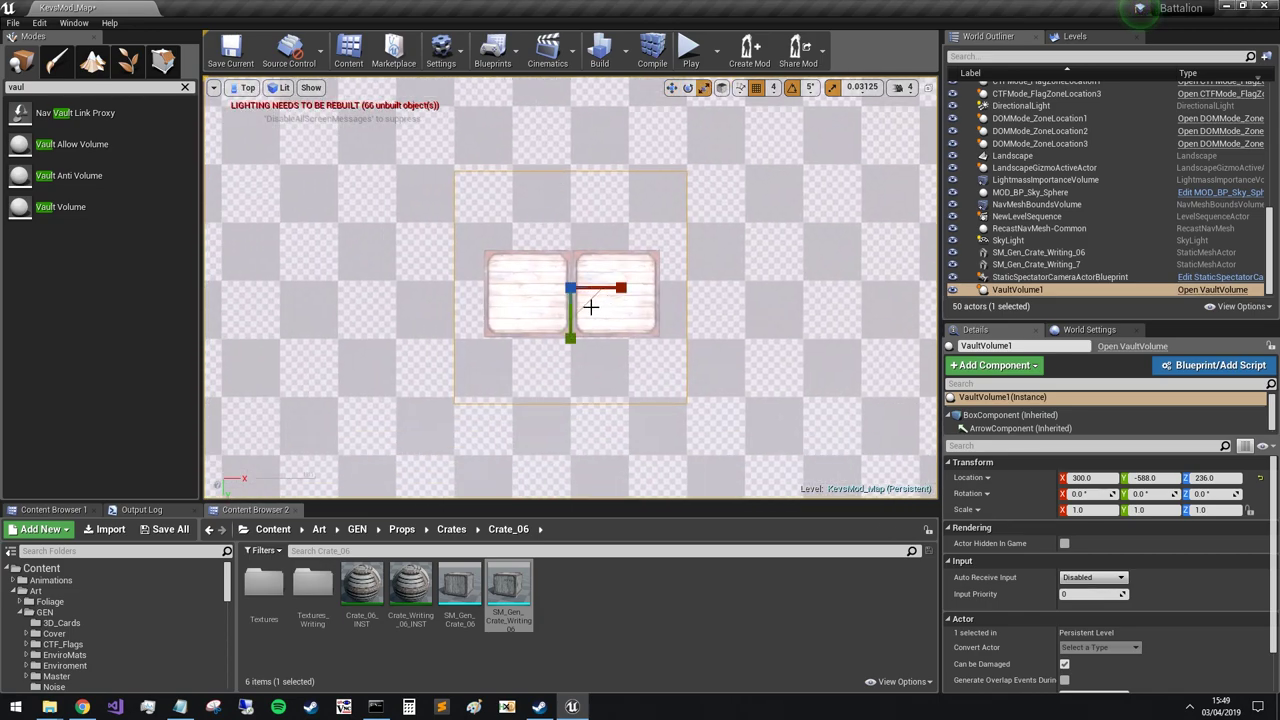
mouse_move(586, 305)
mouse_down()
mouse_move(598, 296)
mouse_move(570, 322)
mouse_up()
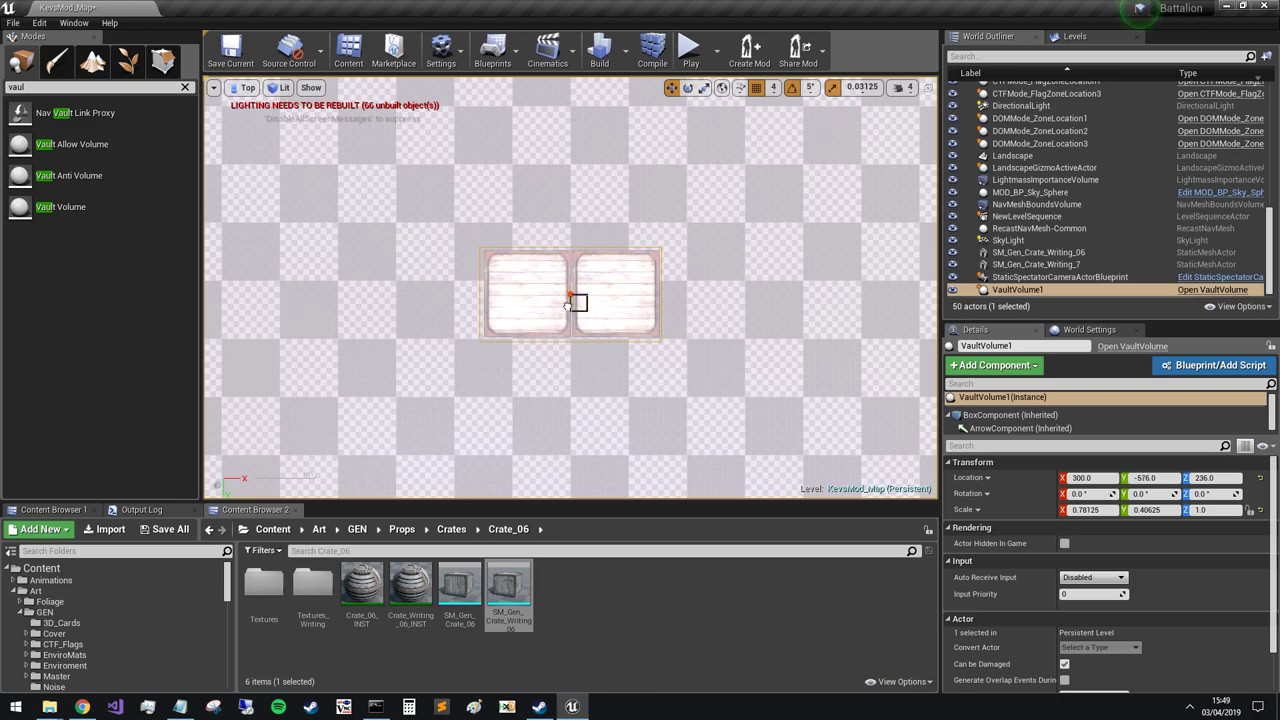
- Return to the perspective view and lower the vault volume over the crates to Z 192
click(269, 91)
click(244, 108)
right_drag(453, 163, 620, 92)
key(w)
key(s)
drag(575, 256, 575, 273)
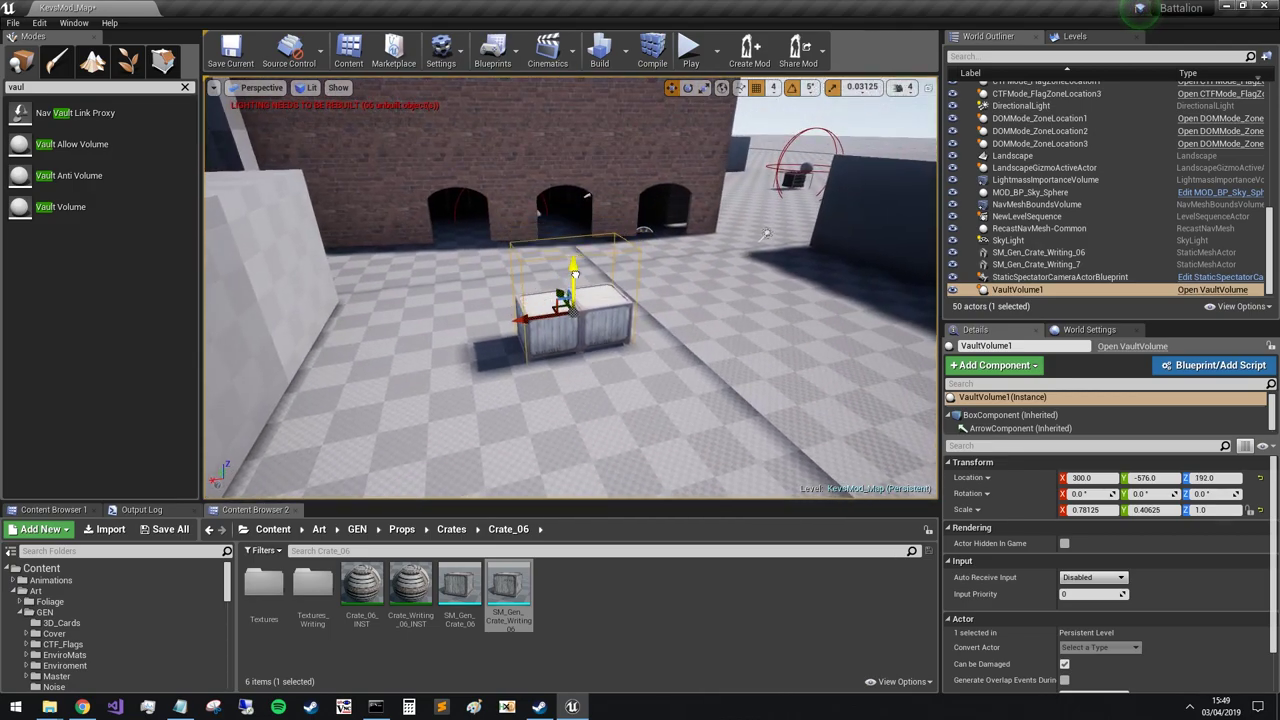
- Raise the vault volume to Z 228 at the crate tops and flatten it to a Z scale of 0.03125
key(w)
key(a)
right_drag(672, 421, 785, 422)
key(e)
key(r)
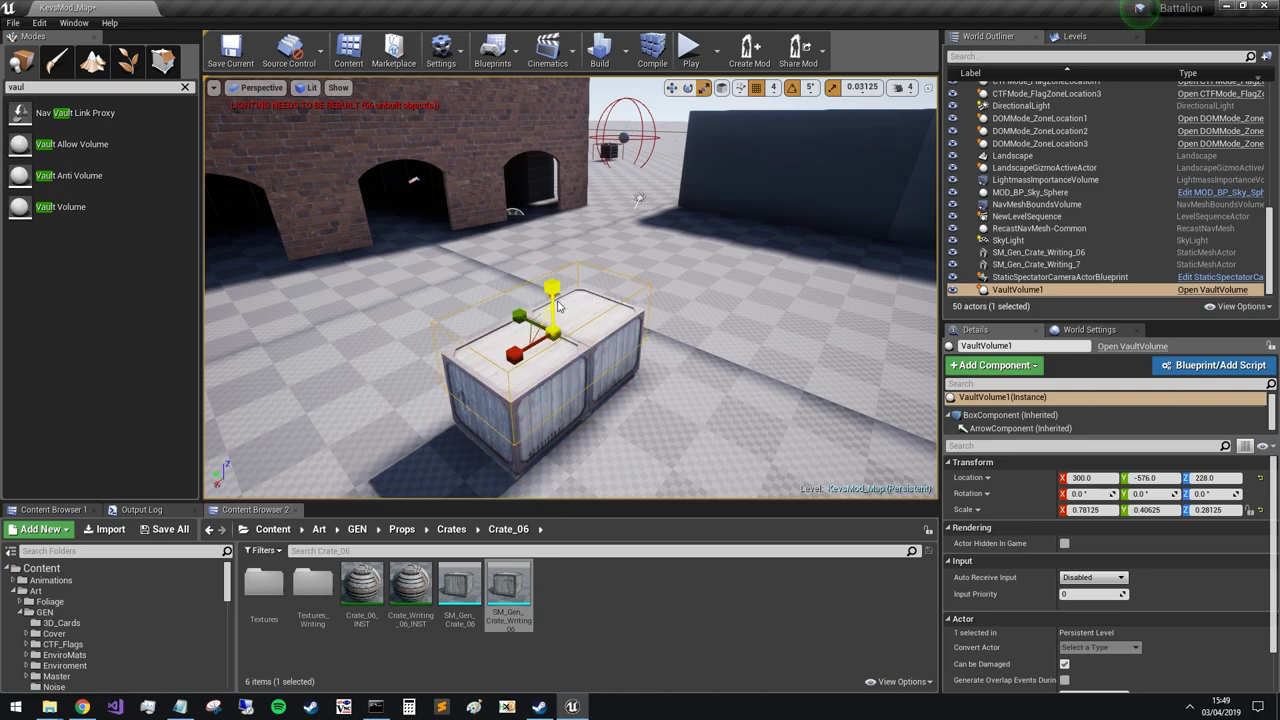
right_drag(491, 380, 470, 440)
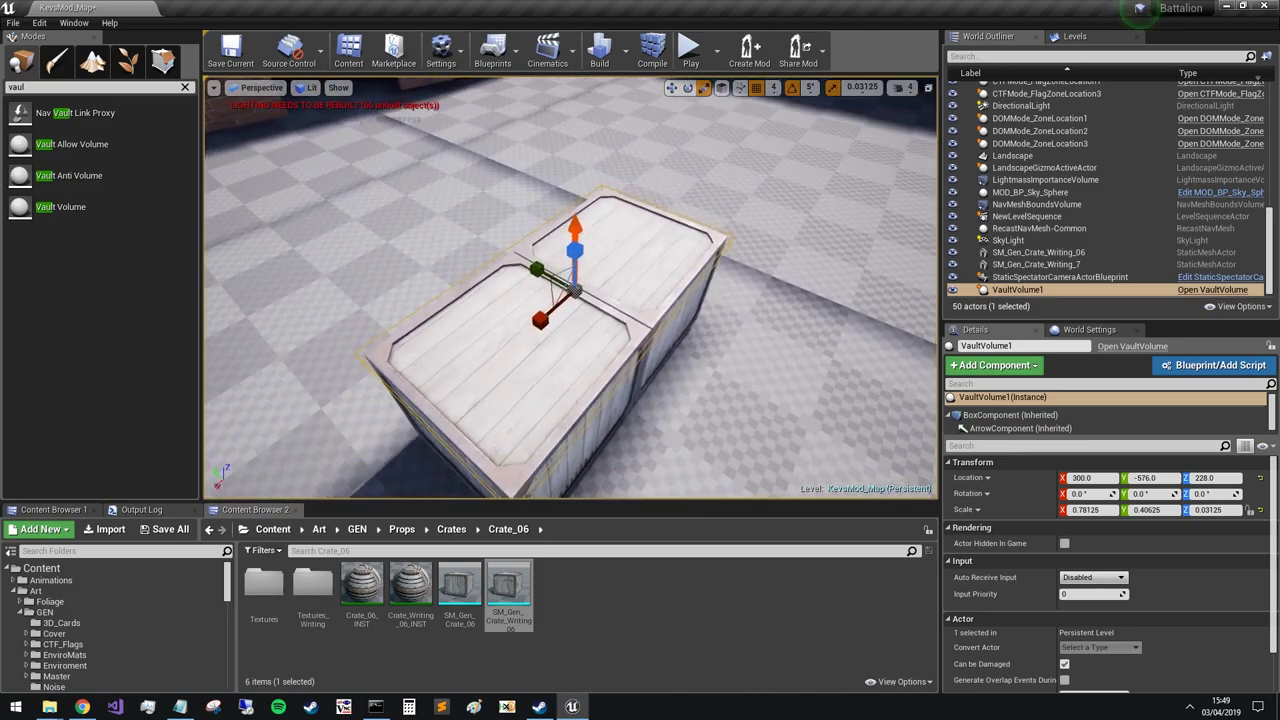
scroll(666, 304, down, 5)
- Save the map, playtest vaulting at the two crates, and stop the play session
key(ctrl+s)
click(690, 48)
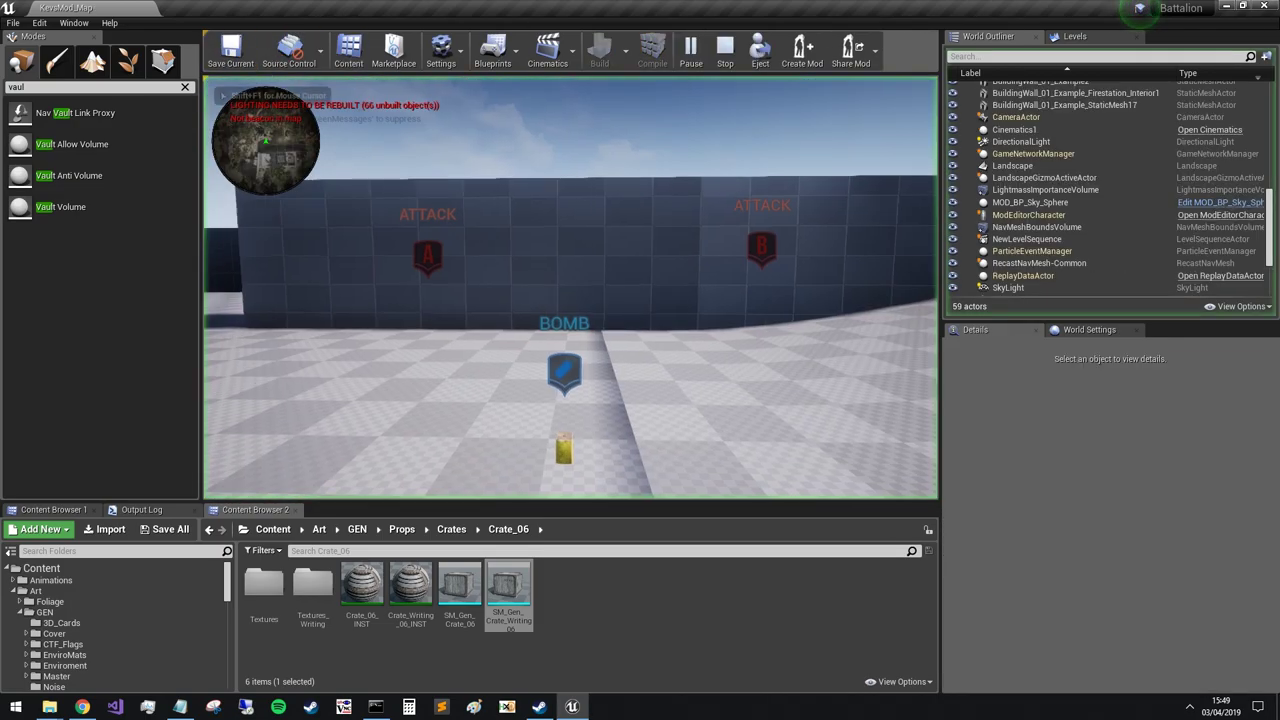
key(w)
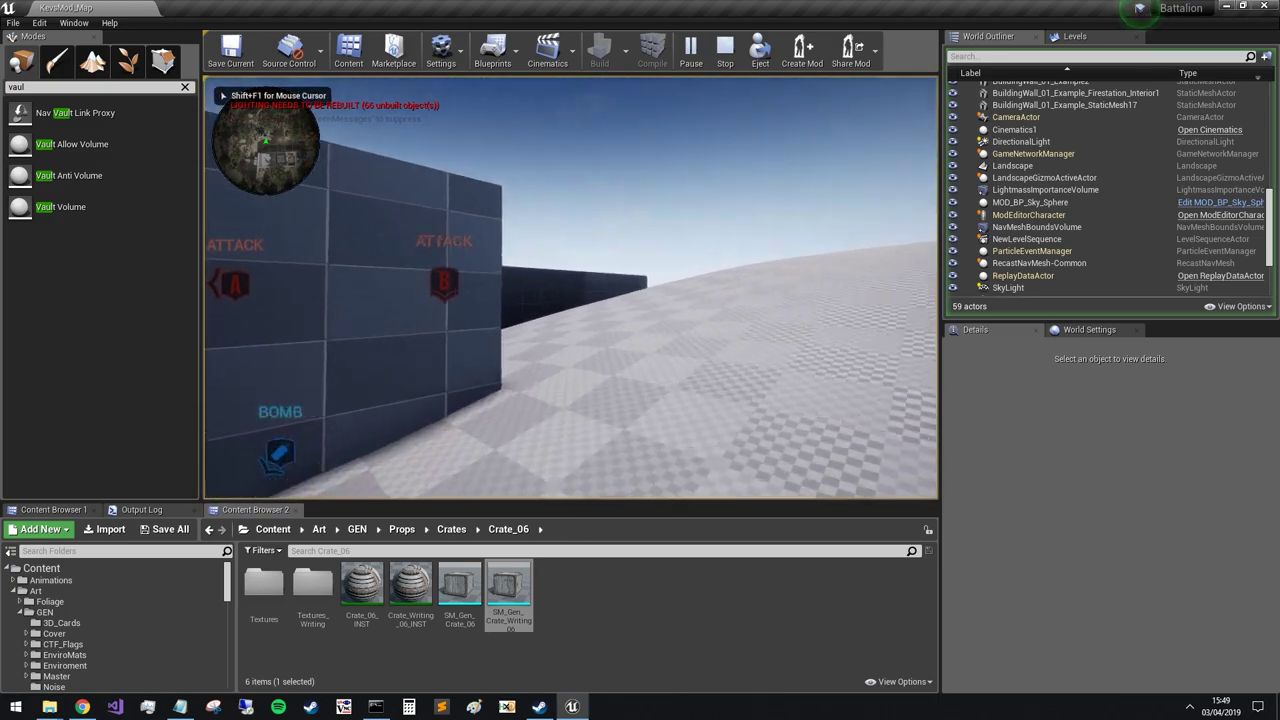
key(w)
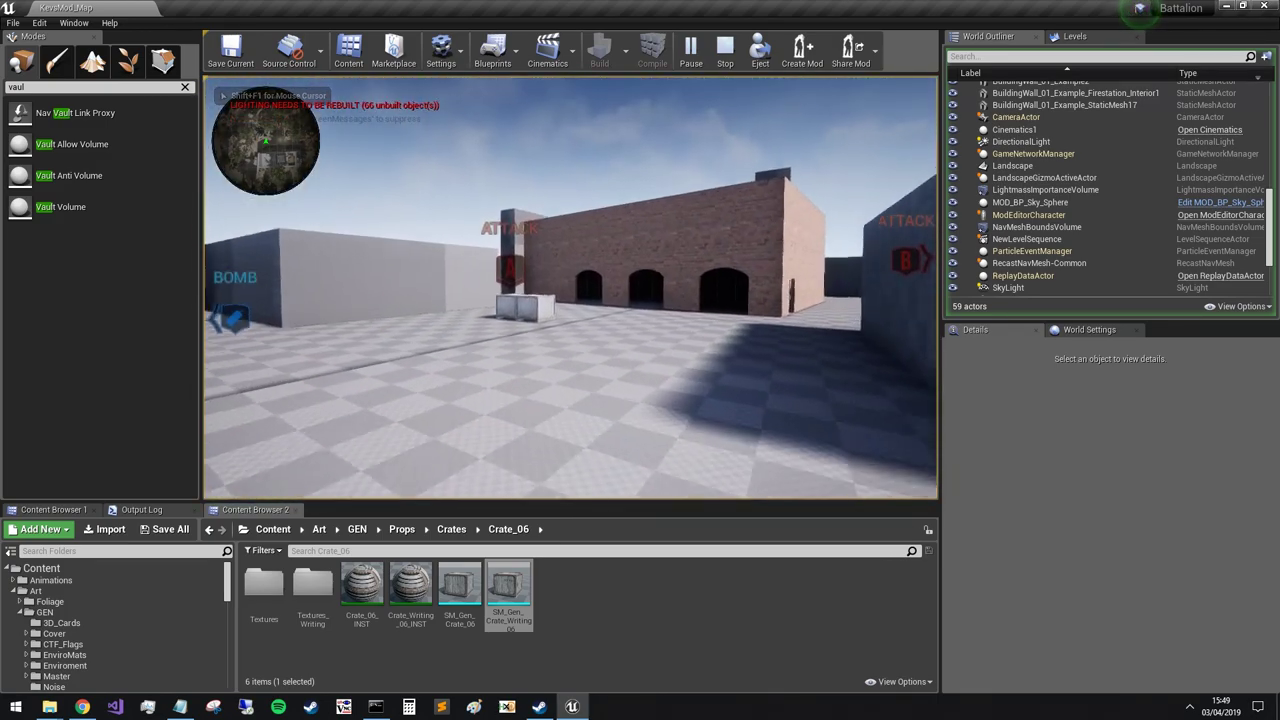
key(w)
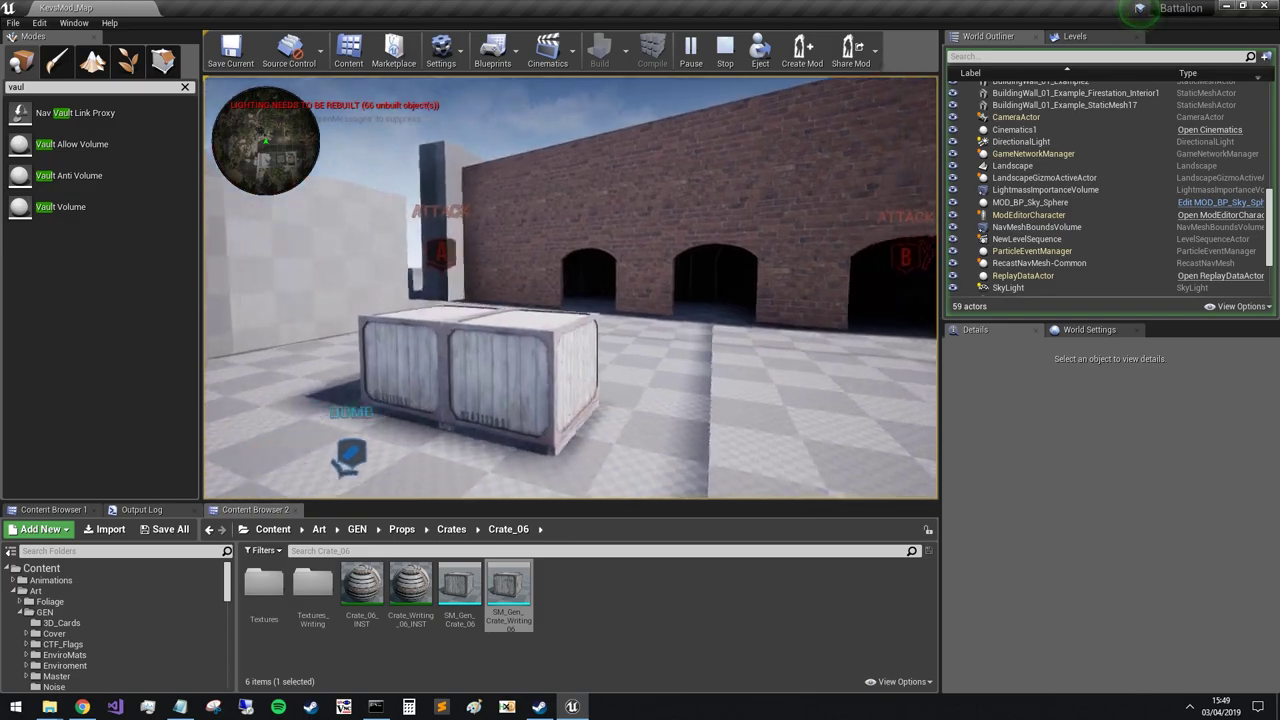
key(space)
key(w)
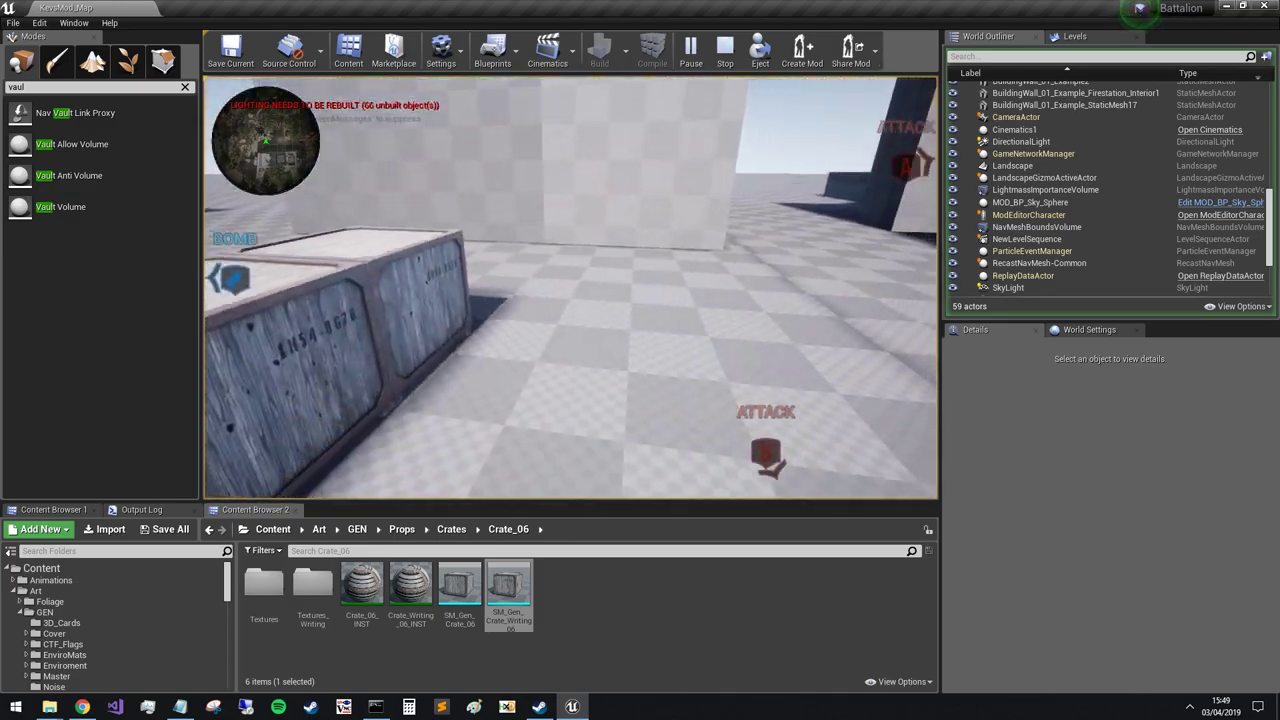
key(w)
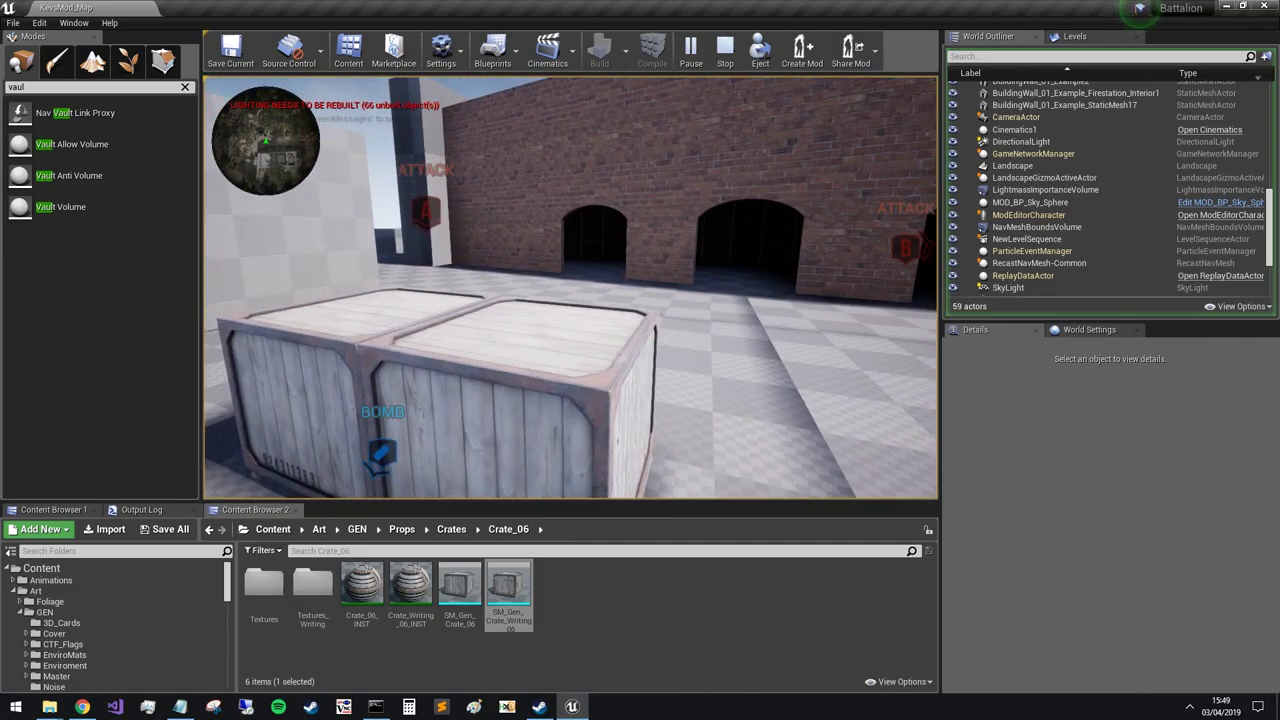
click(725, 58)
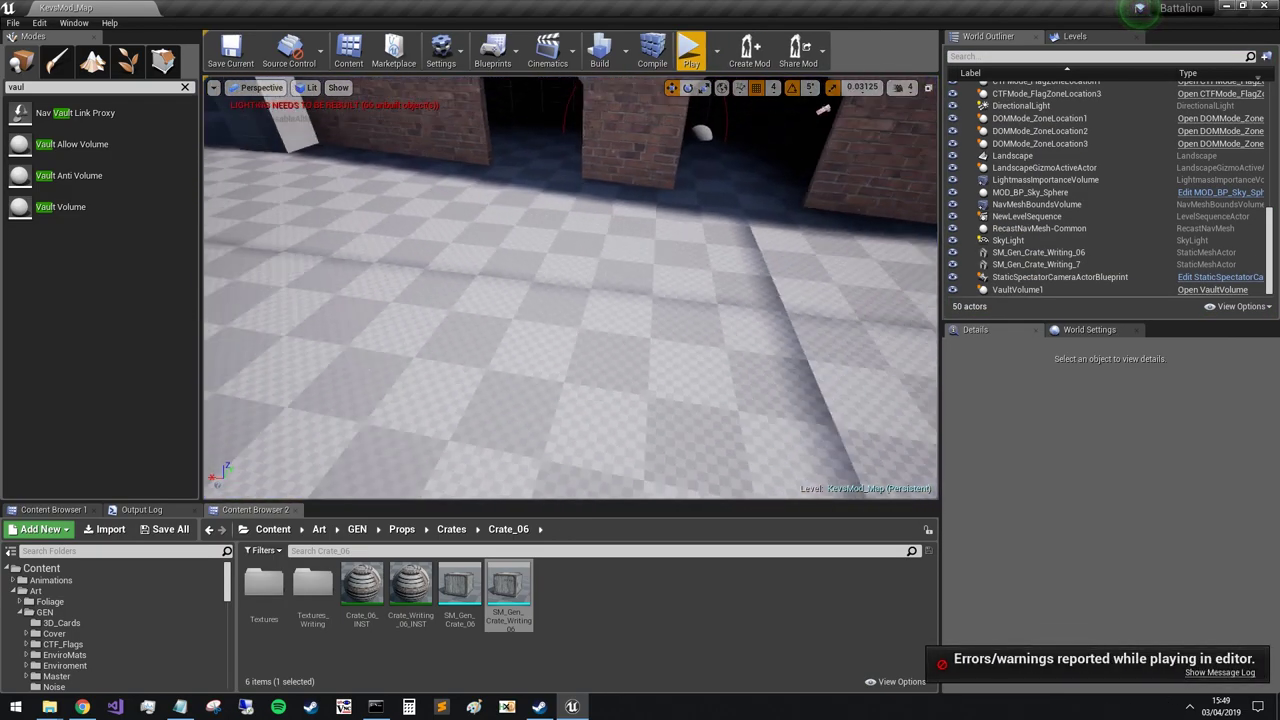
- Examine the brick building from above and up close at its arched openings
key(s)
right_drag(570, 290, 675, 290)
right_drag(397, 254, 411, 256)
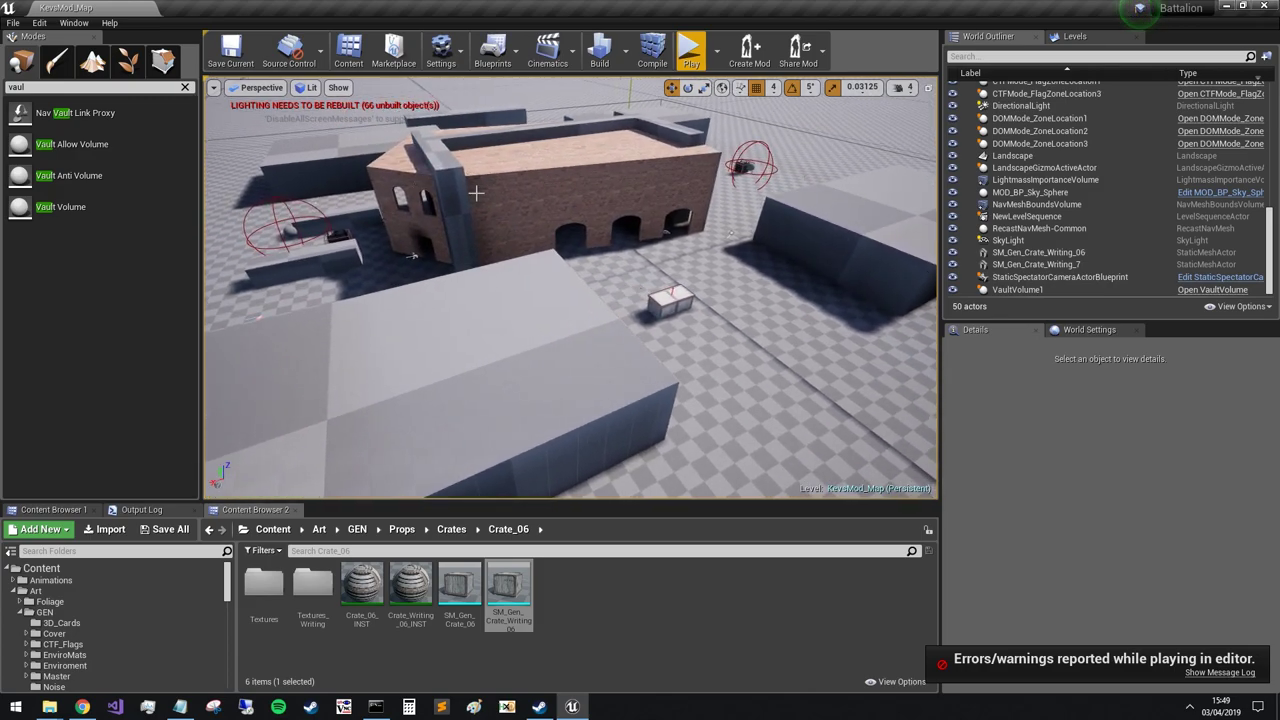
key(d)
right_drag(520, 266, 422, 219)
key(w)
key(w)
right_drag(516, 171, 521, 268)
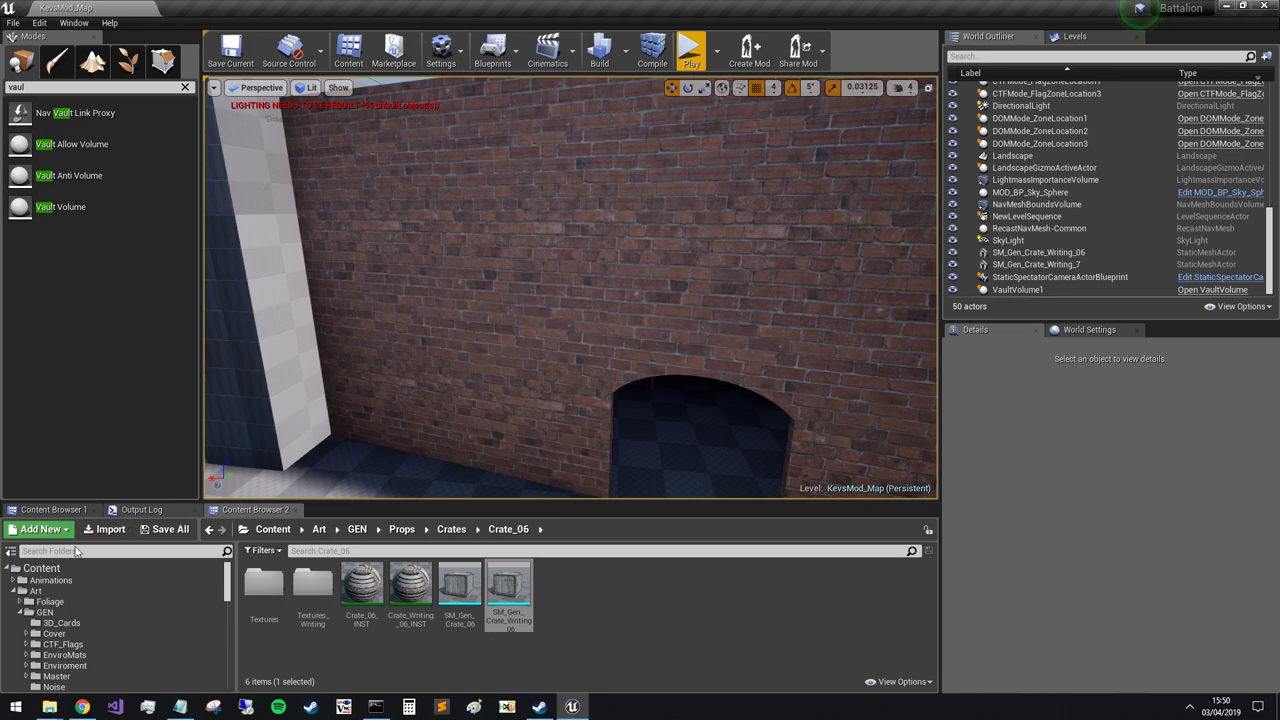
- Find the Ladder actor by searching for "ladde", place it beside the brick building's arch and rotate it to about -80° around Z
click(52, 87)
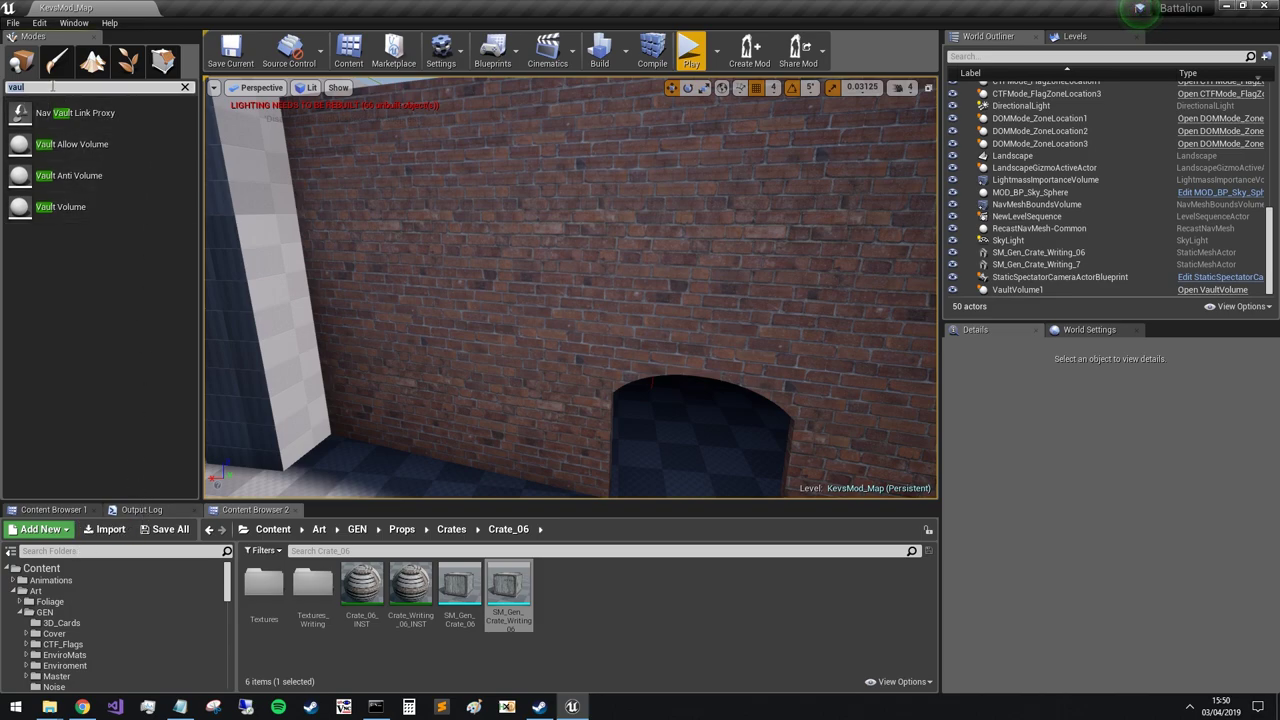
text(ladde)
drag(48, 112, 525, 485)
right_drag(525, 485, 390, 466)
key(r)
key(e)
drag(440, 430, 365, 438)
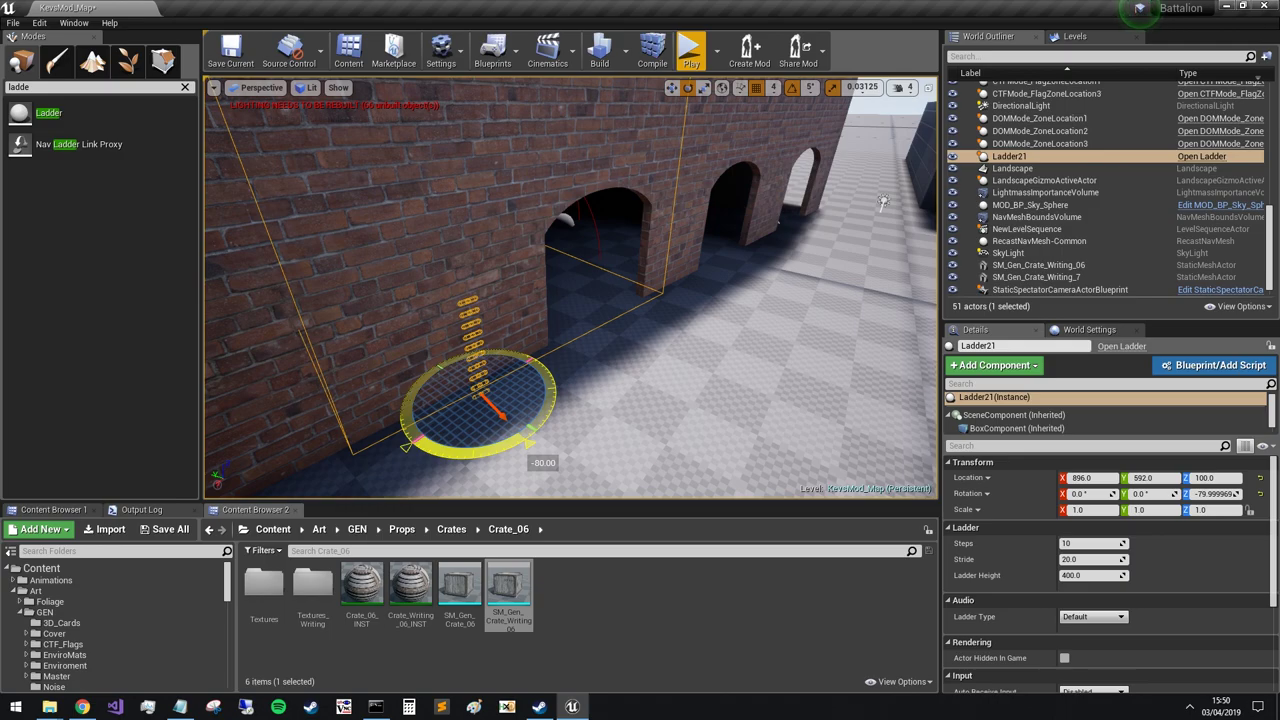
- Move the Ladder actor flush against the brick wall at X 904, Y 620
right_drag(440, 470, 330, 496)
right_drag(607, 361, 578, 363)
key(w)
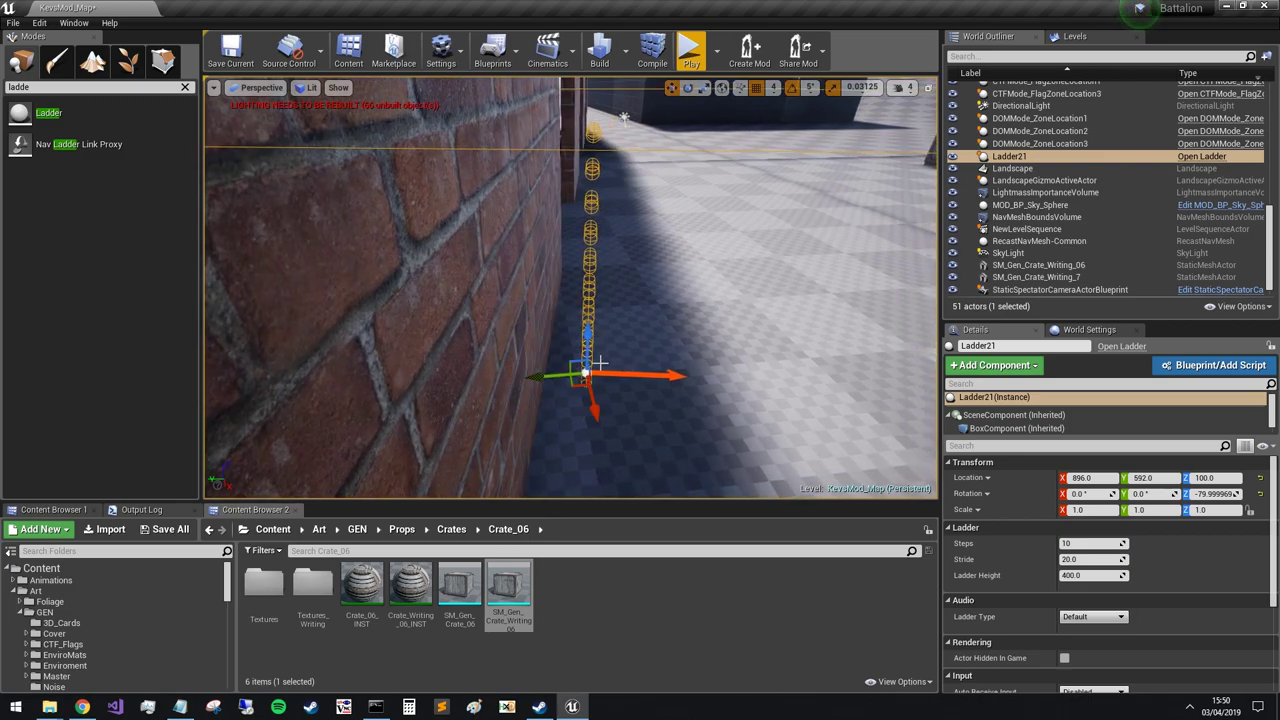
drag(572, 388, 541, 400)
right_drag(561, 408, 525, 404)
key(s)
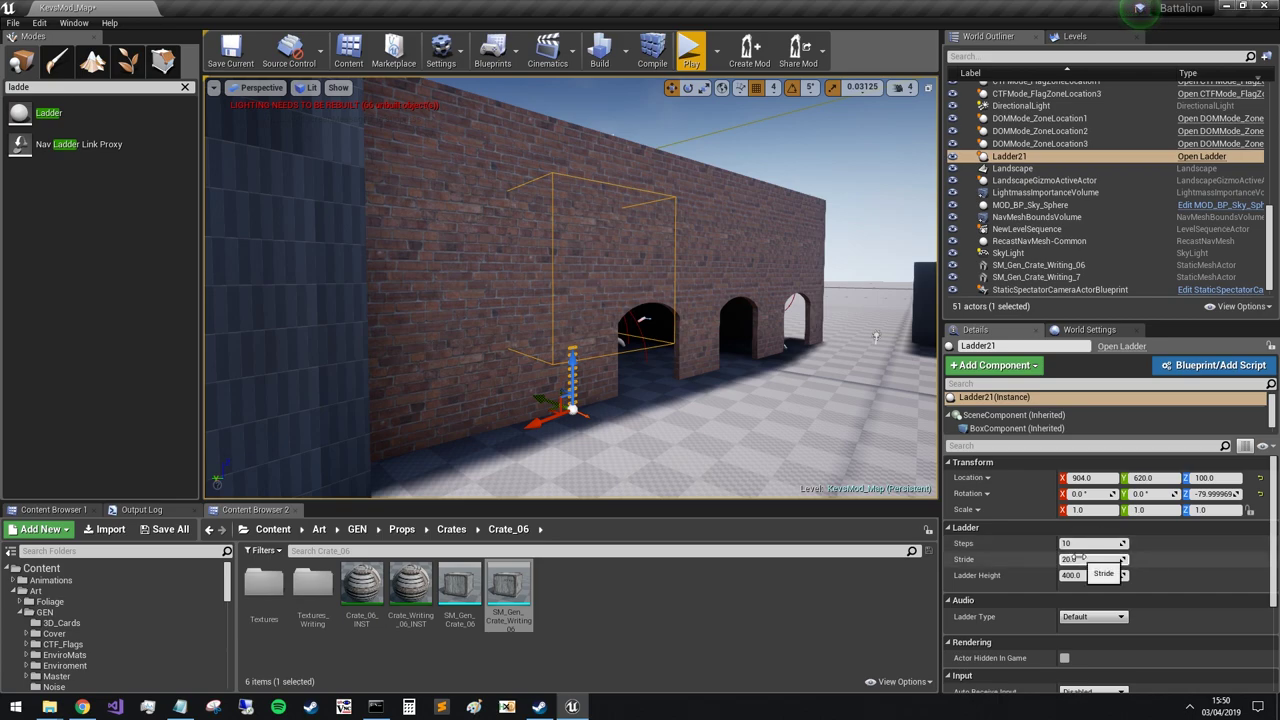
- Set the Ladder actor to 28 steps, a stride of 30 and a ladder height of 410, and save the map
drag(1086, 559, 1110, 559)
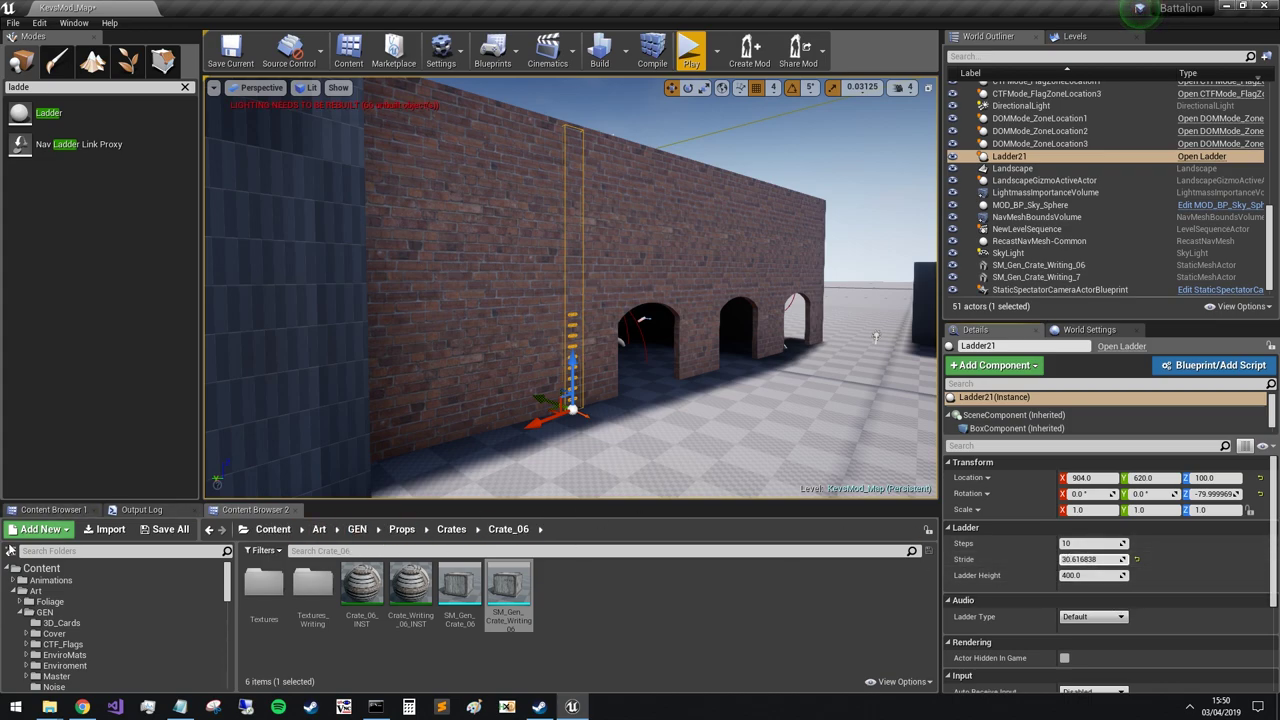
click(231, 50)
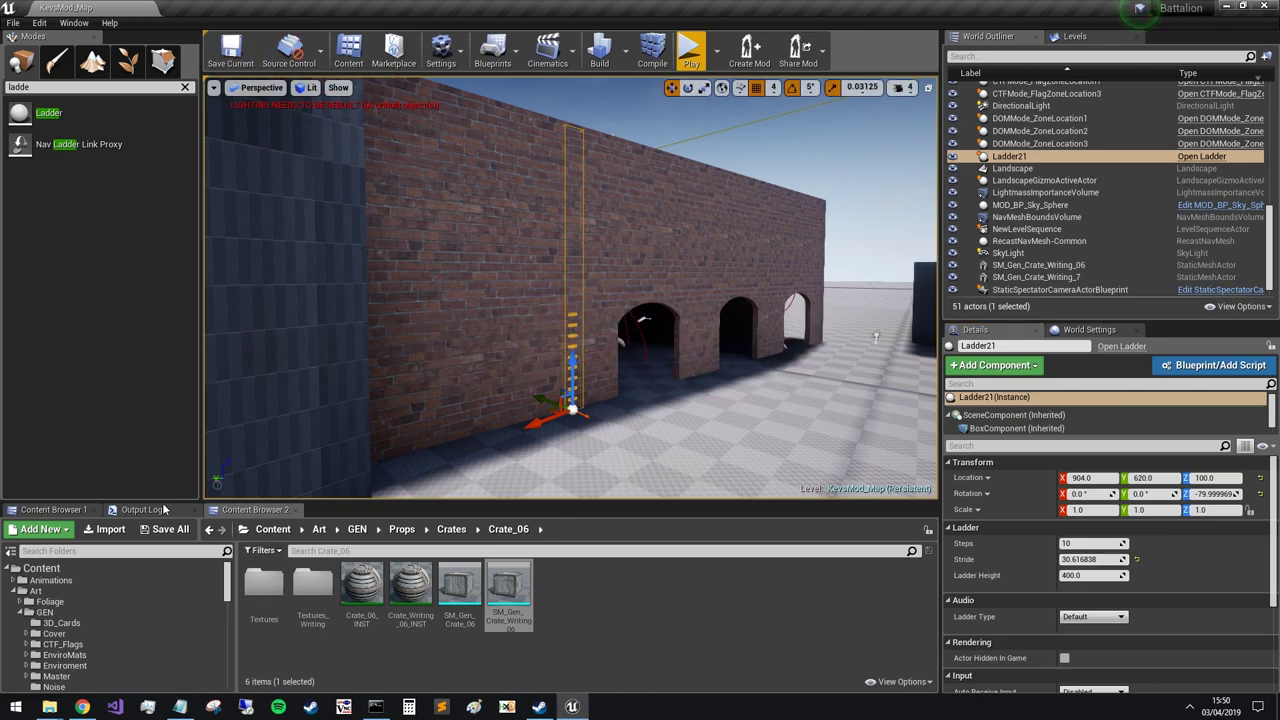
scroll(43, 603, down, 4)
scroll(43, 603, up, 4)
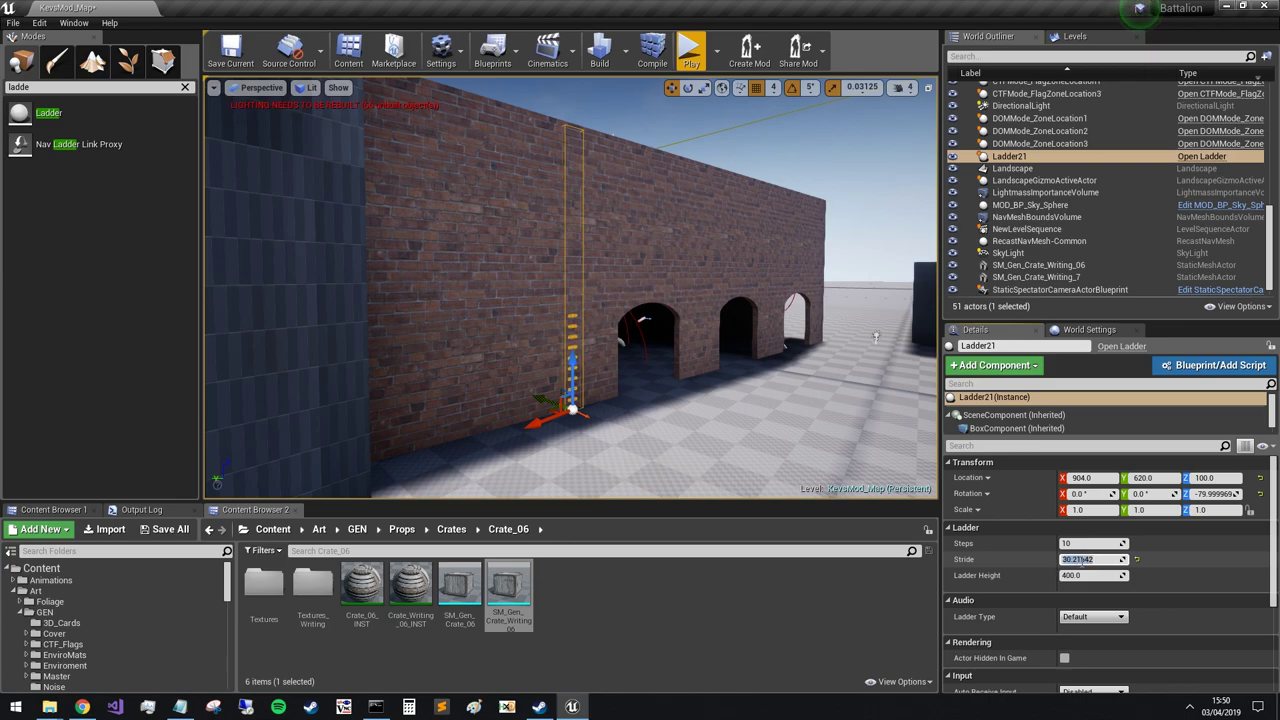
drag(1090, 543, 1110, 543)
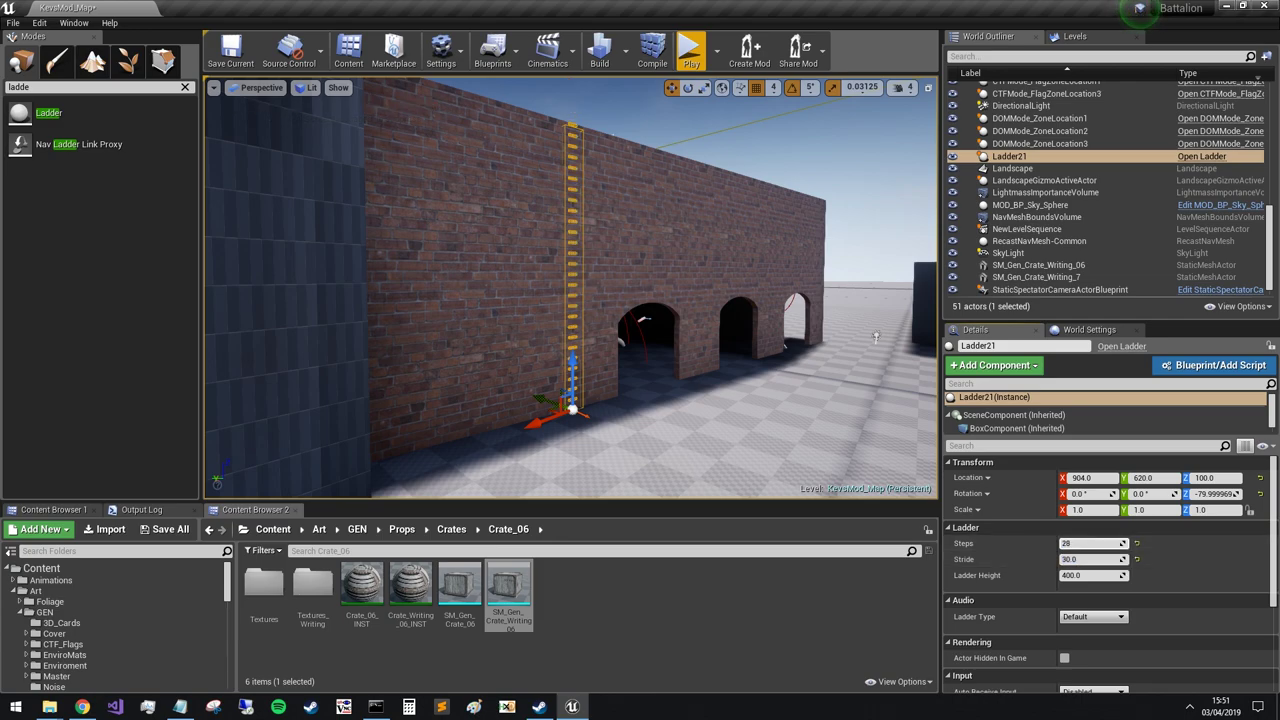
click(245, 60)
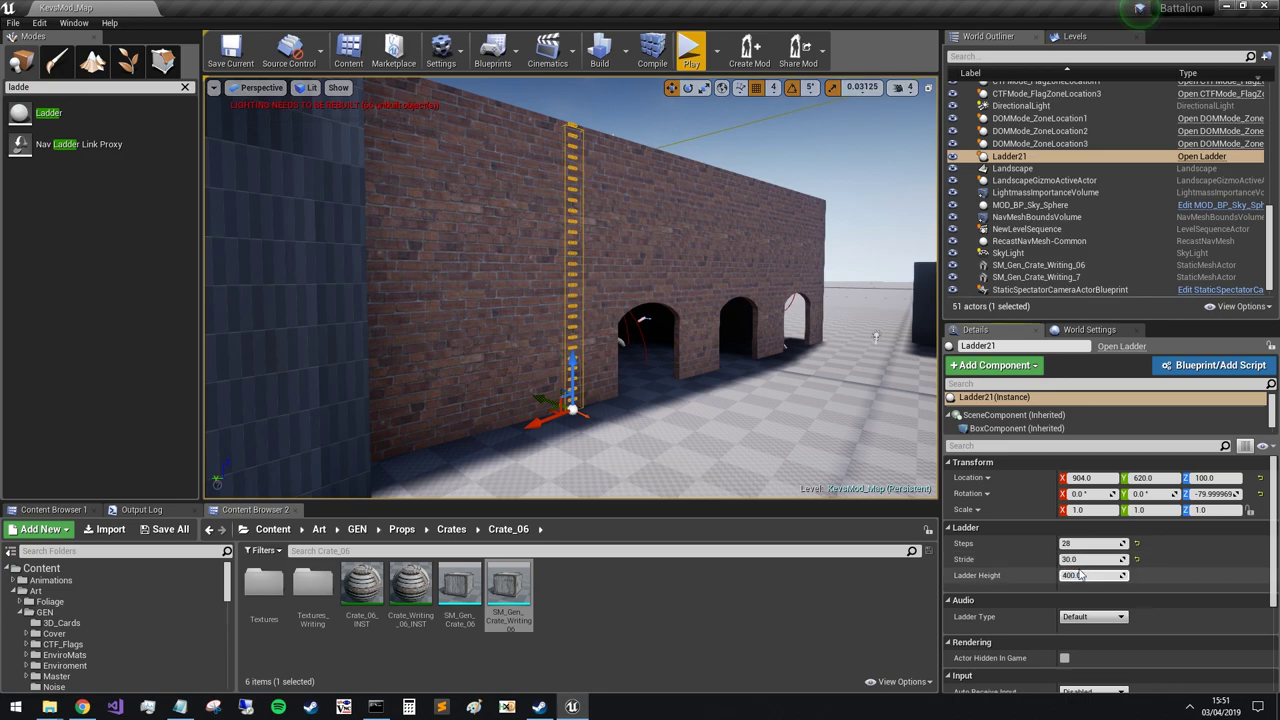
click(233, 52)
- Check the Ladder actor along the wall, briefly playtest towards the brick building and stop the play session
right_drag(708, 442, 845, 465)
key(w)
drag(609, 290, 509, 452)
key(d)
right_drag(540, 430, 320, 410)
right_drag(680, 345, 684, 345)
key(s)
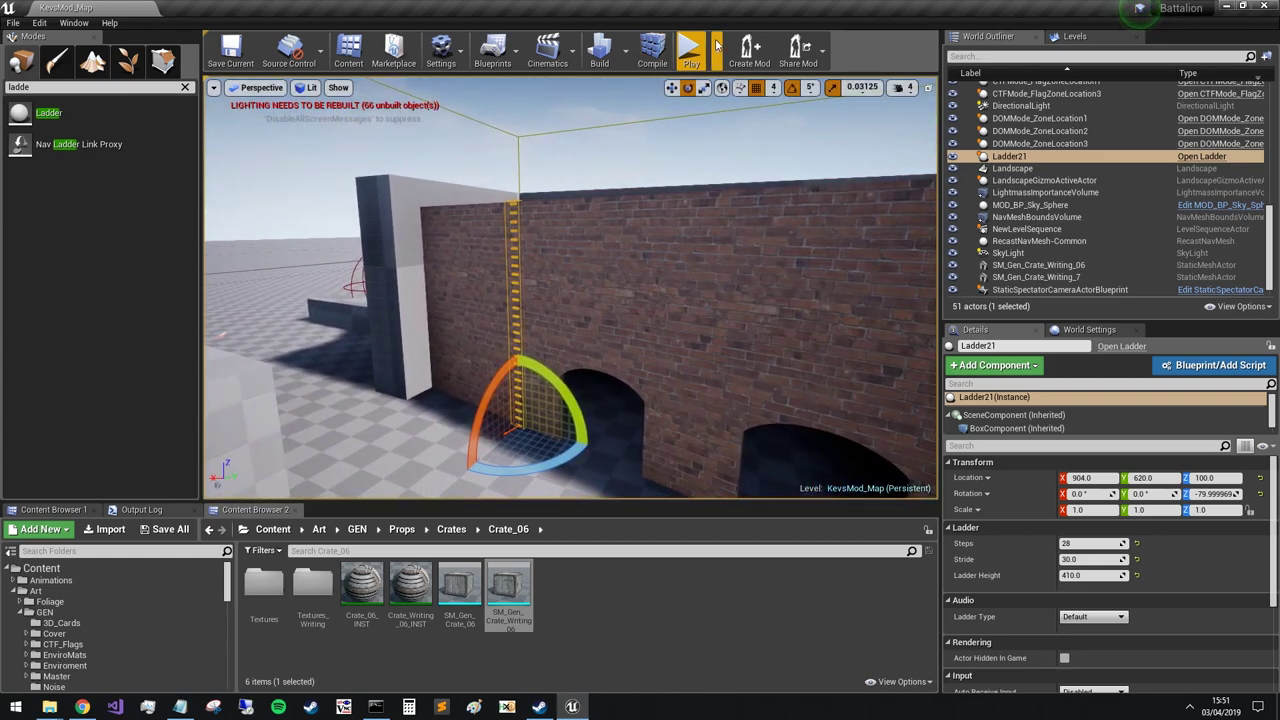
click(696, 48)
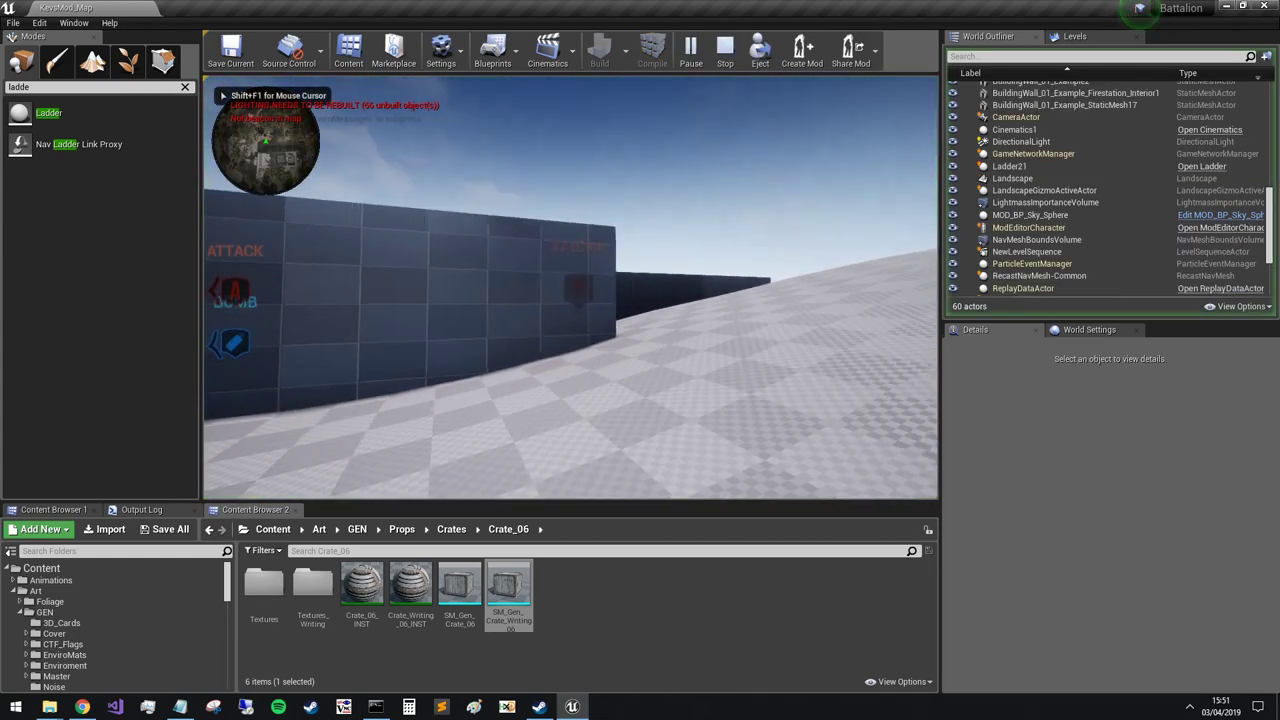
key(w)
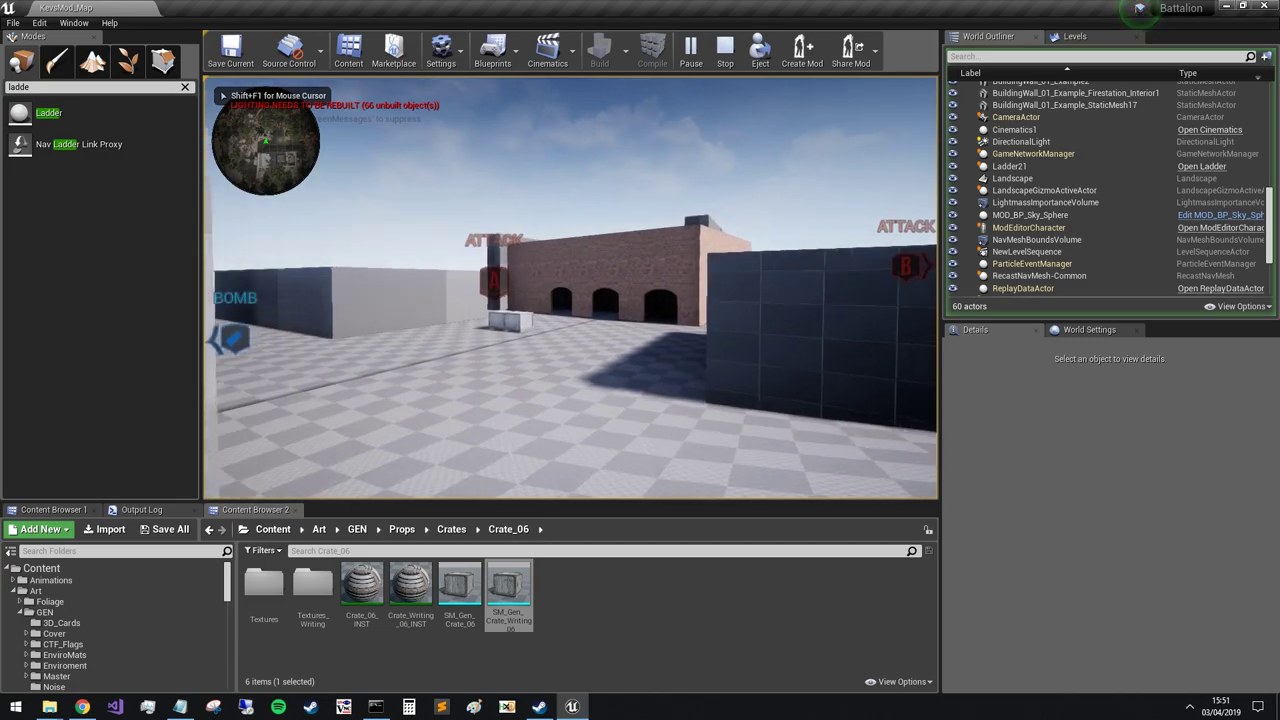
key(w)
key(grave)
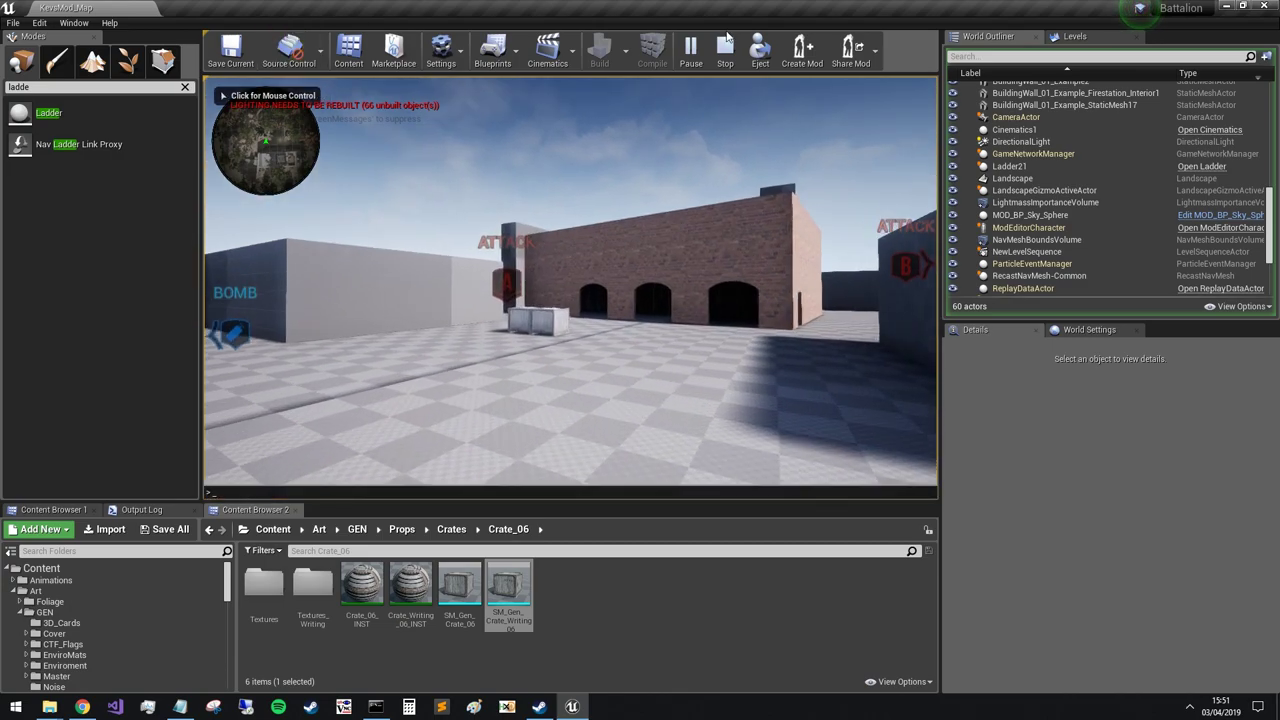
click(724, 46)
- Search the whole project content for "ladder" and place the ladder static mesh at the foot of the Ladder actor
key(w)
right_drag(692, 209, 642, 220)
key(w)
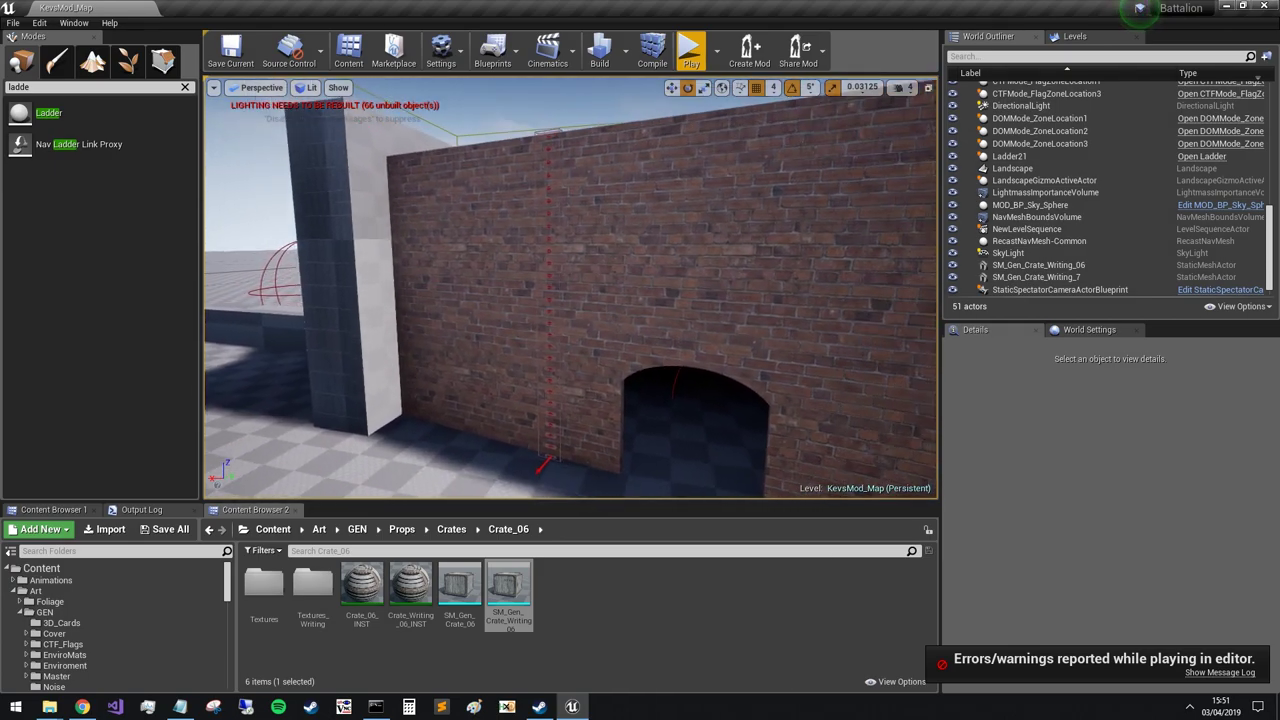
key(s)
click(273, 529)
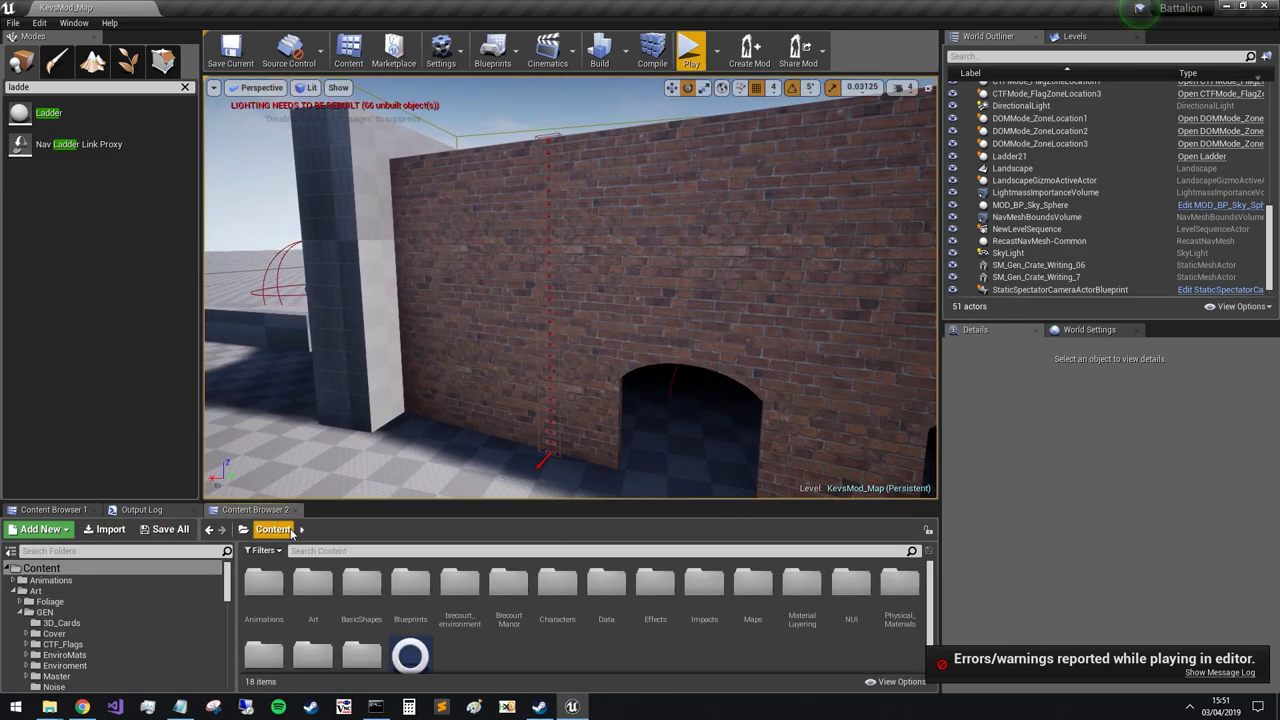
click(368, 551)
text(ladder)
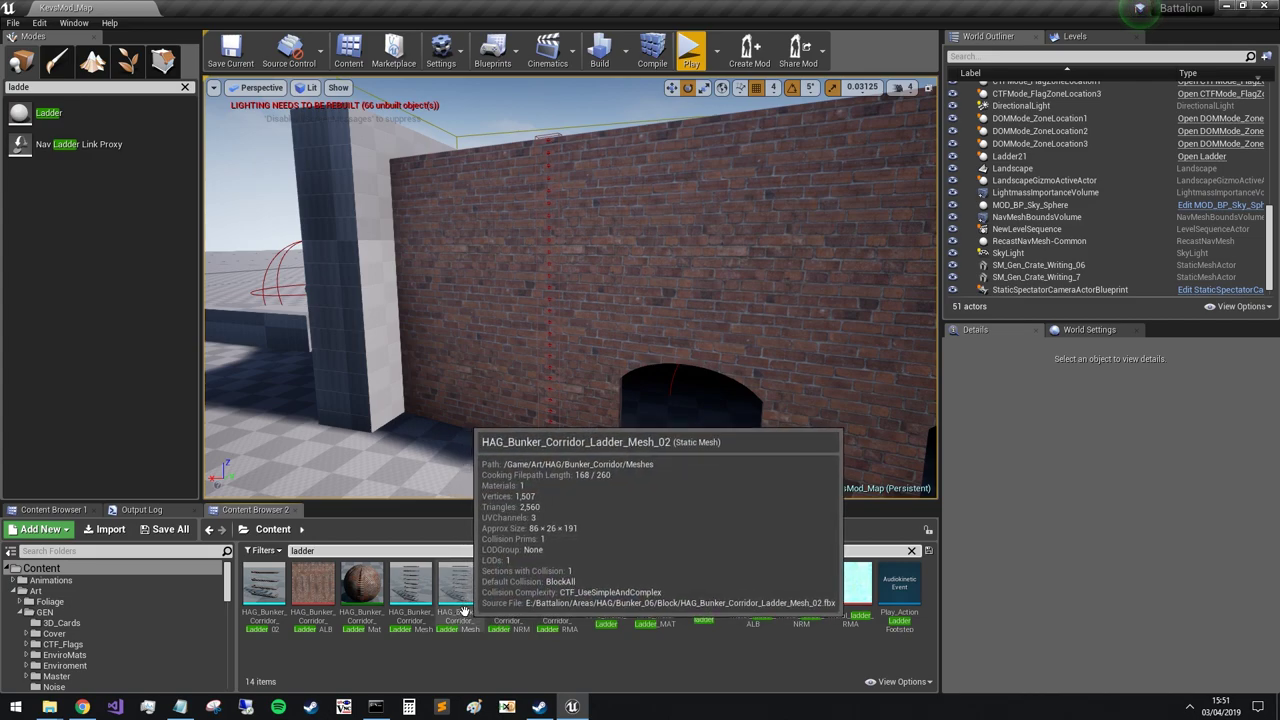
drag(704, 585, 565, 461)
- Rotate the ladder mesh to 10° around Z and move it against the wall at X 904, Y 620
mouse_move(457, 446)
right_down()
mouse_move(730, 466)
mouse_move(454, 458)
right_up()
key(w)
key(r)
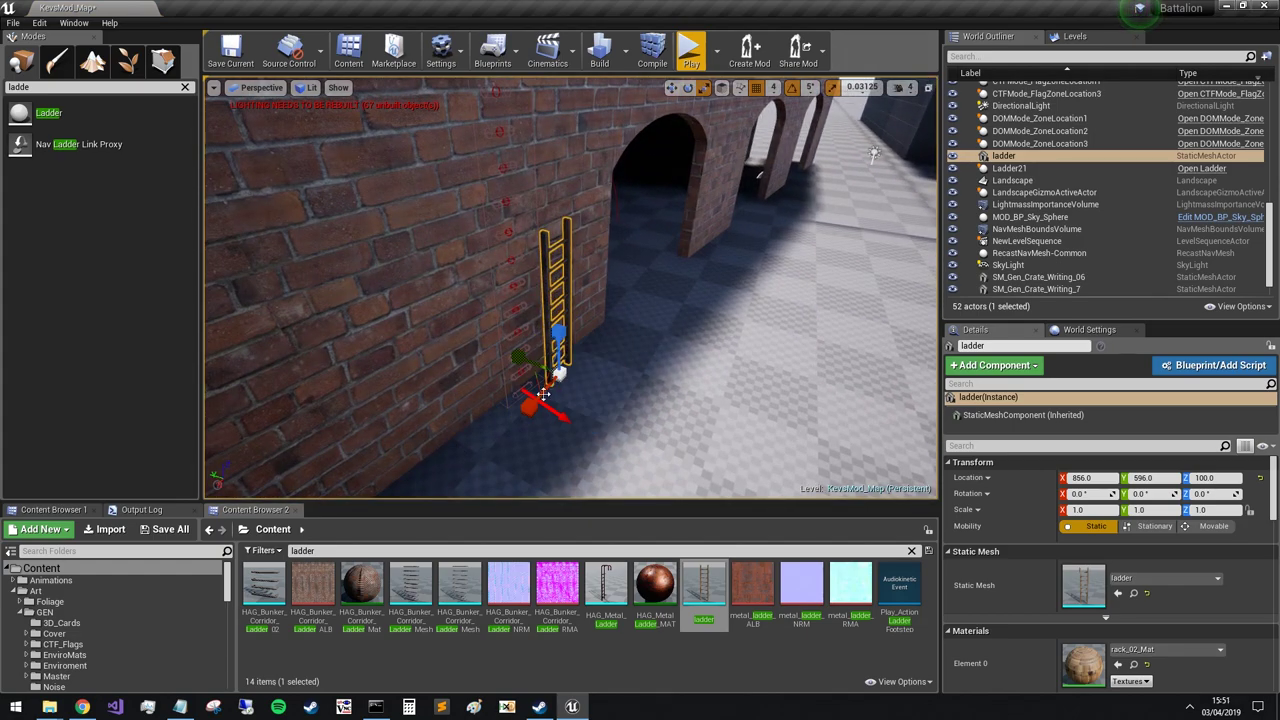
drag(546, 385, 483, 410)
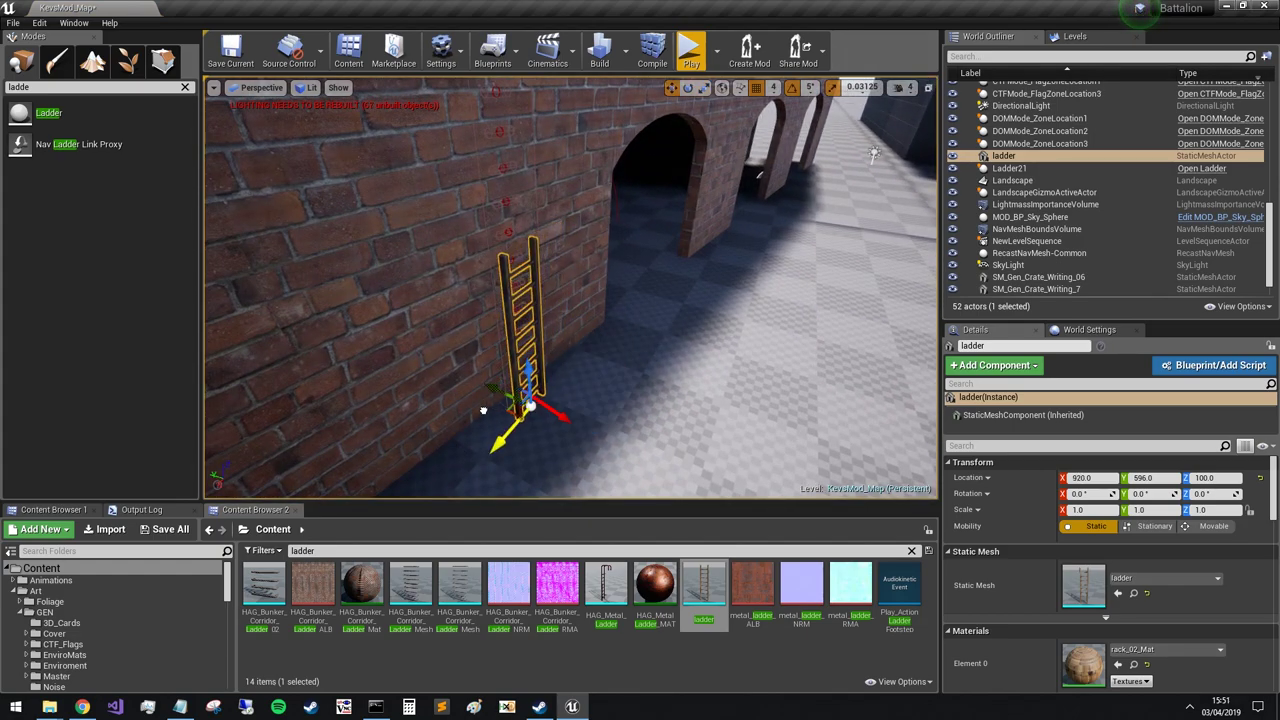
key(e)
drag(550, 452, 566, 456)
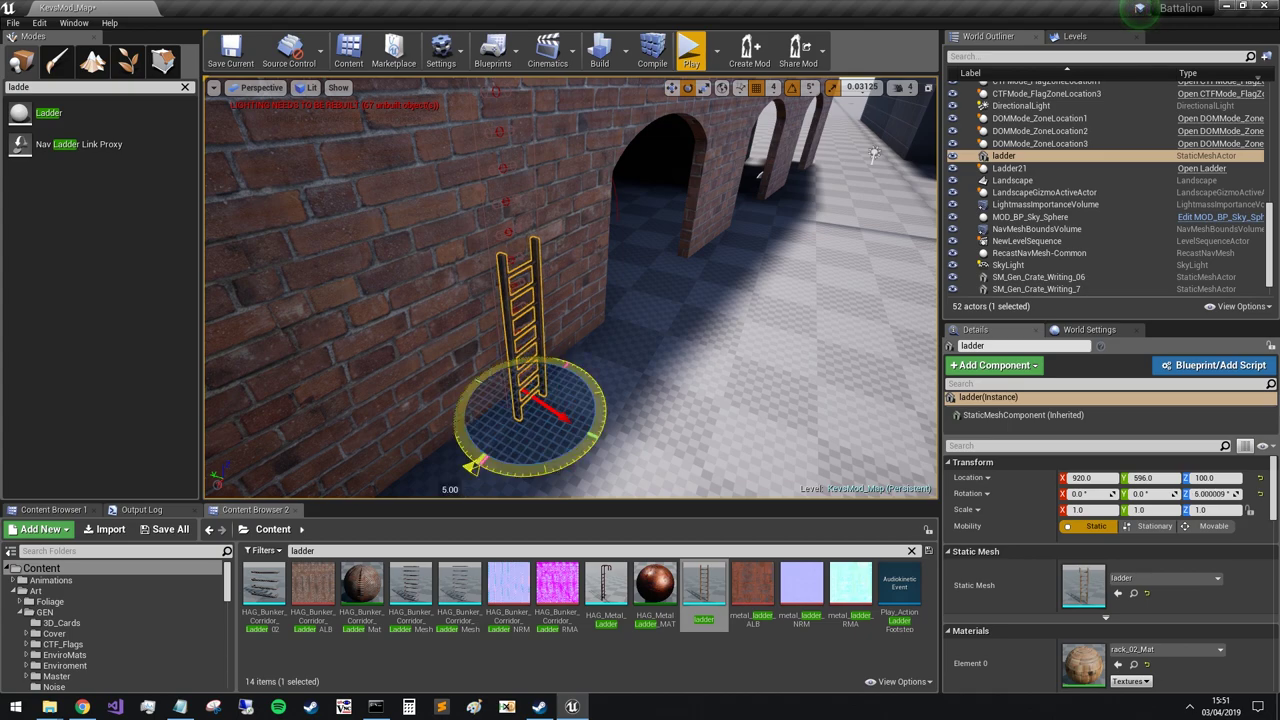
mouse_move(629, 454)
right_down()
mouse_move(660, 456)
mouse_move(629, 454)
right_up()
key(a)
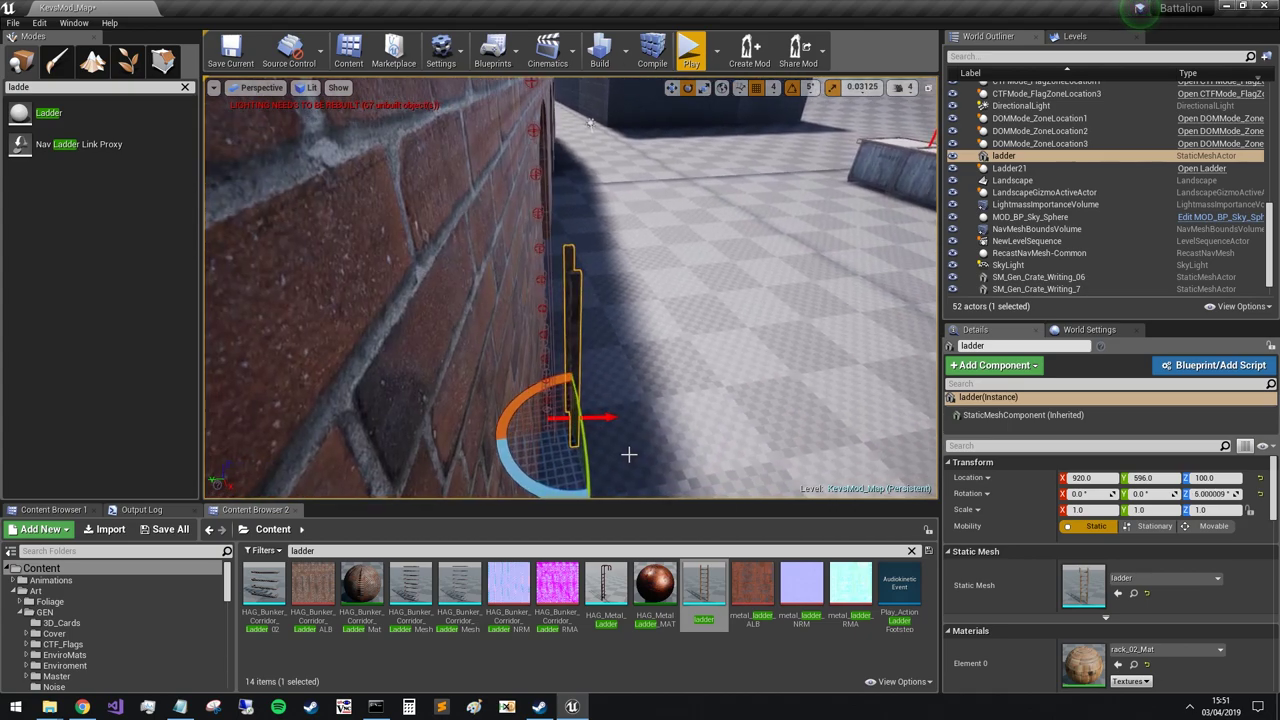
drag(533, 487, 533, 487)
key(w)
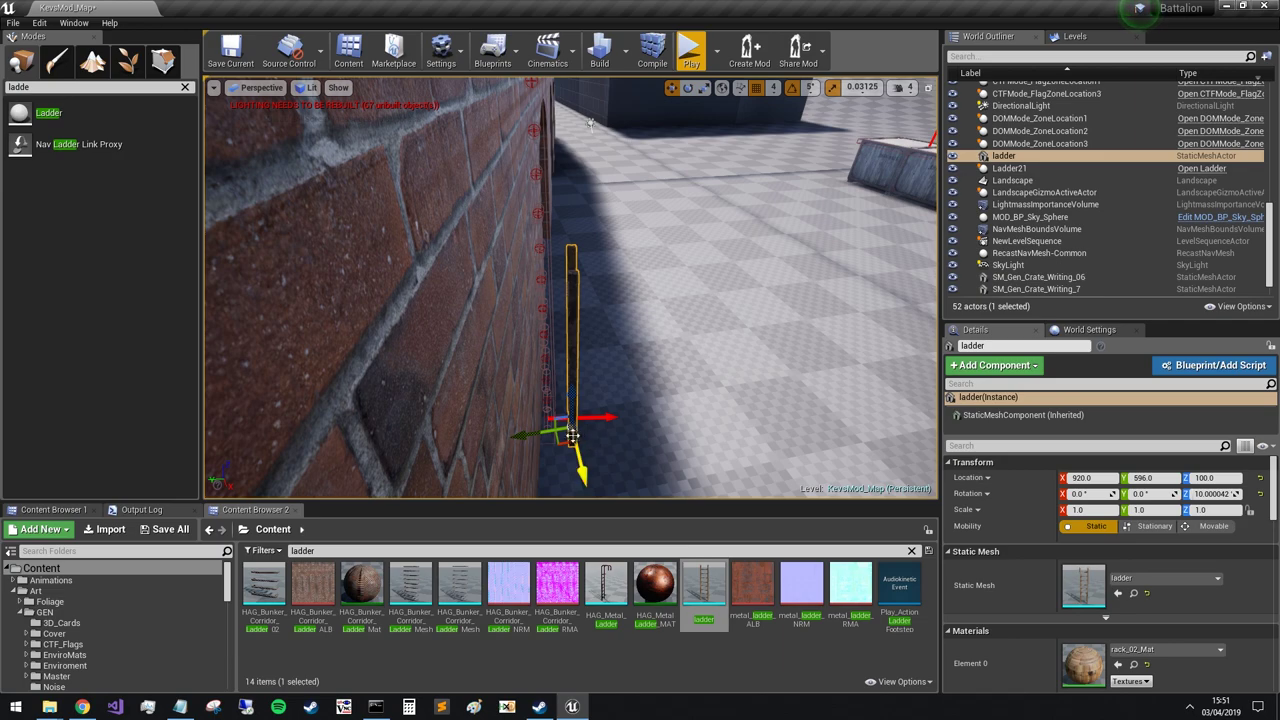
alt+drag(576, 434, 630, 400)
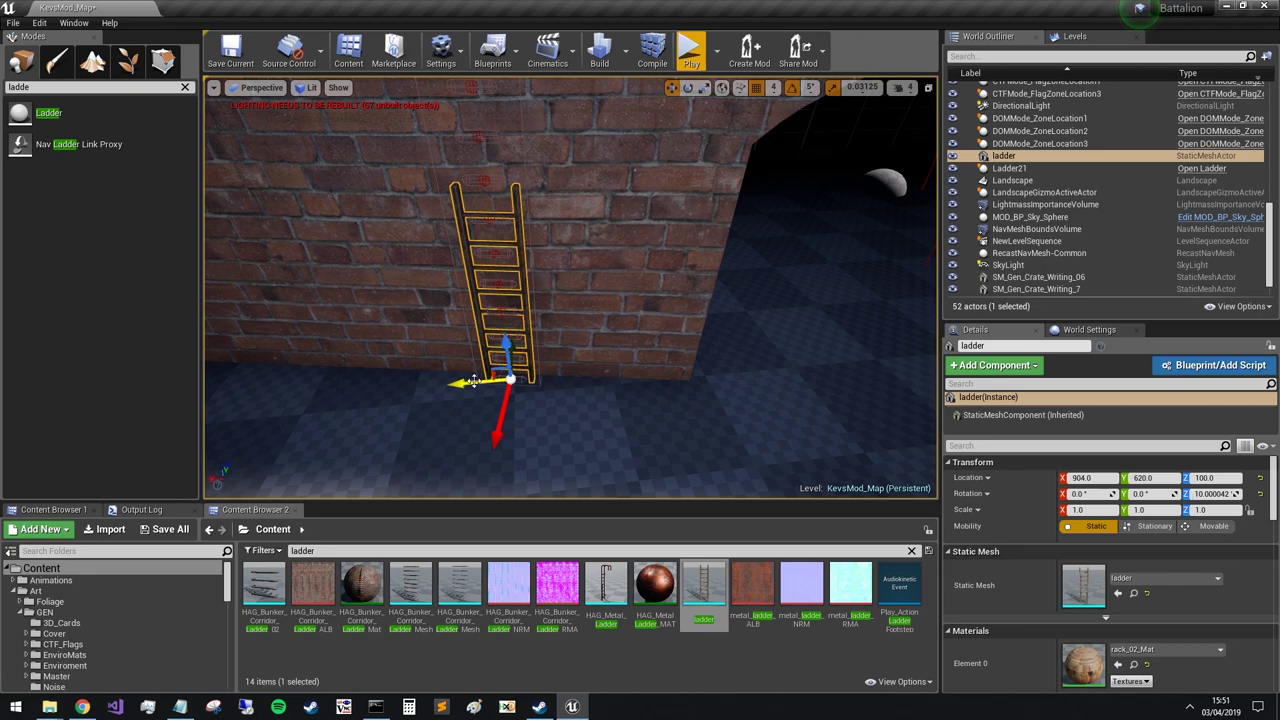
- Stack three copies of the ladder mesh up the wall at Z 300, 504 and 716
key(s)
right_drag(577, 394, 577, 394)
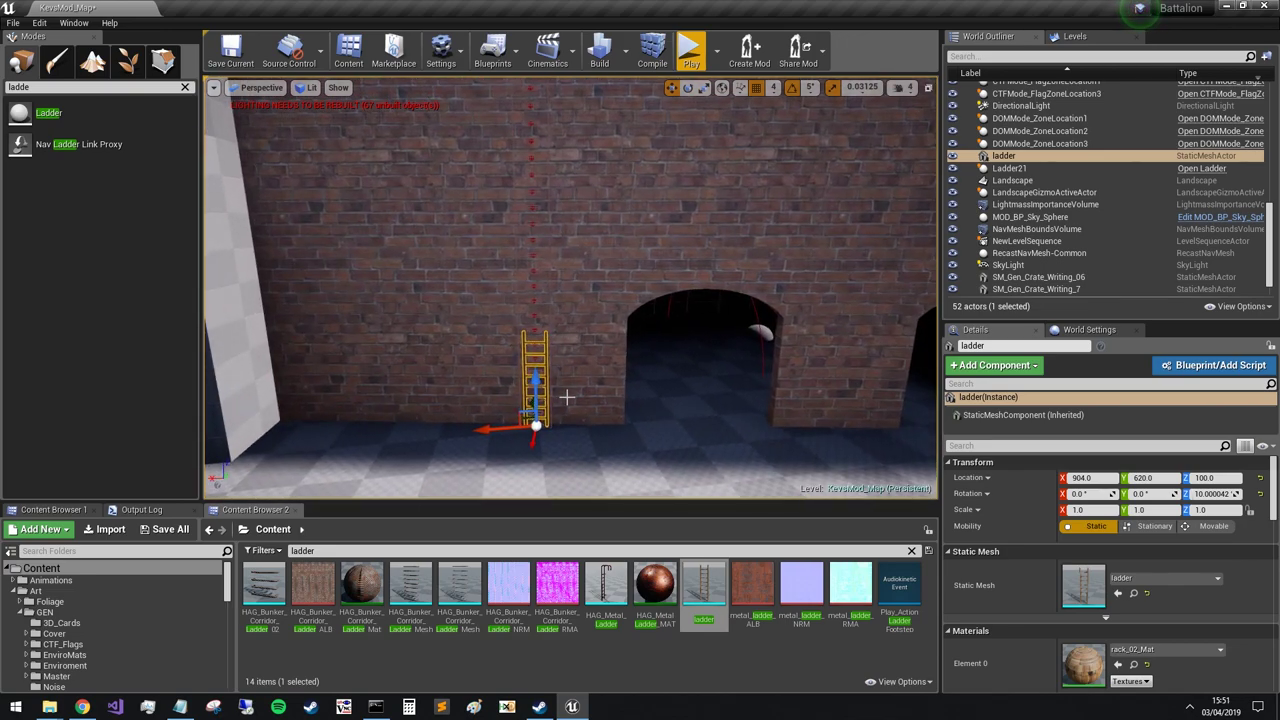
alt+drag(536, 394, 536, 373)
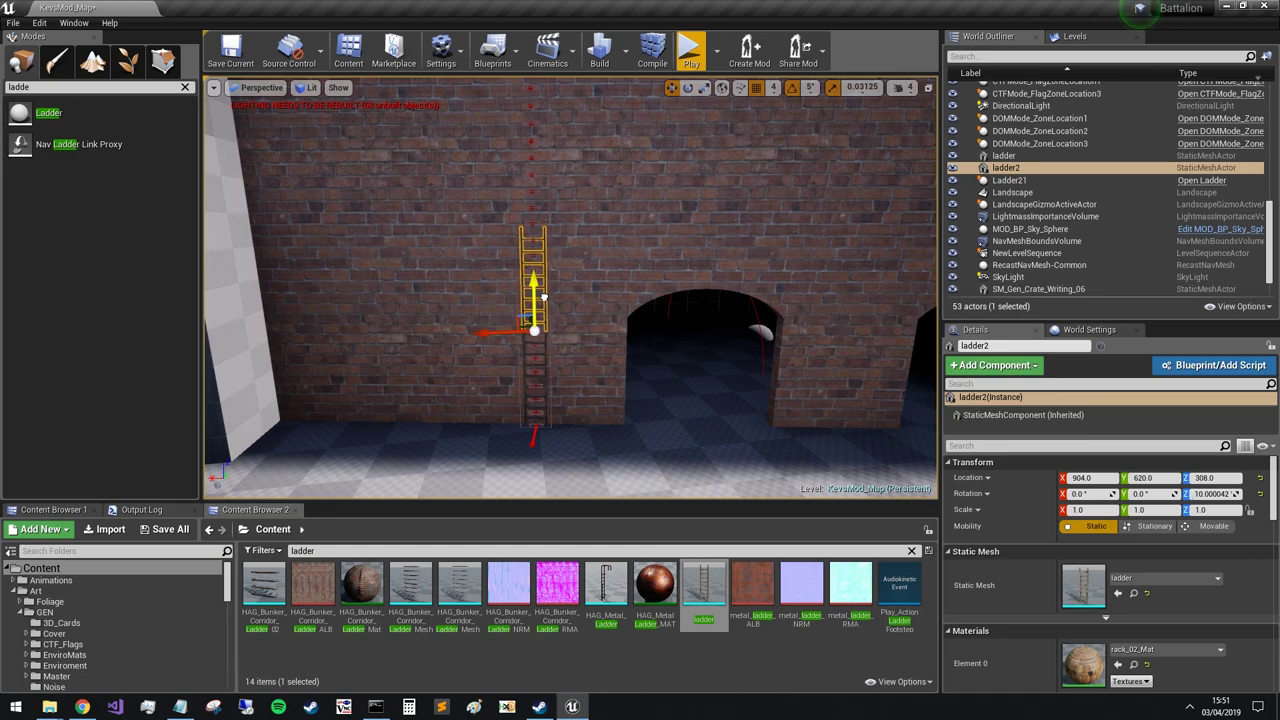
key(s)
right_drag(543, 300, 543, 300)
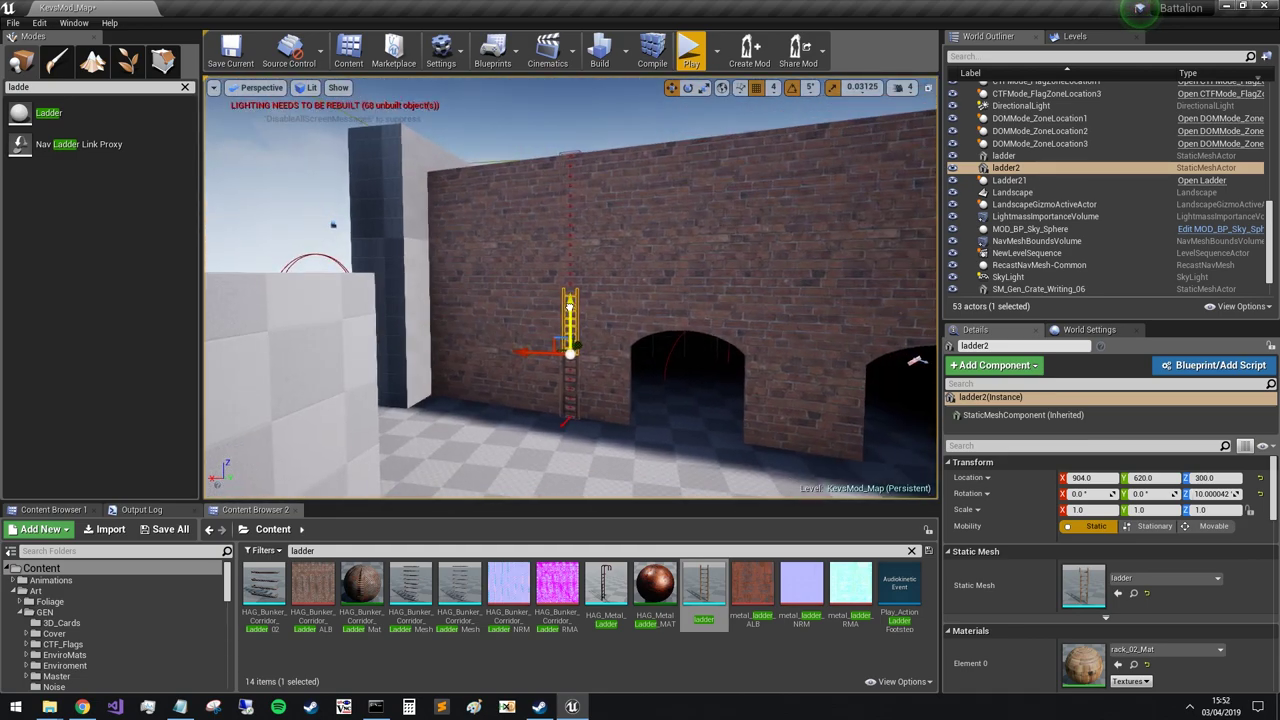
alt+drag(569, 306, 574, 231)
key(w)
right_drag(576, 240, 616, 246)
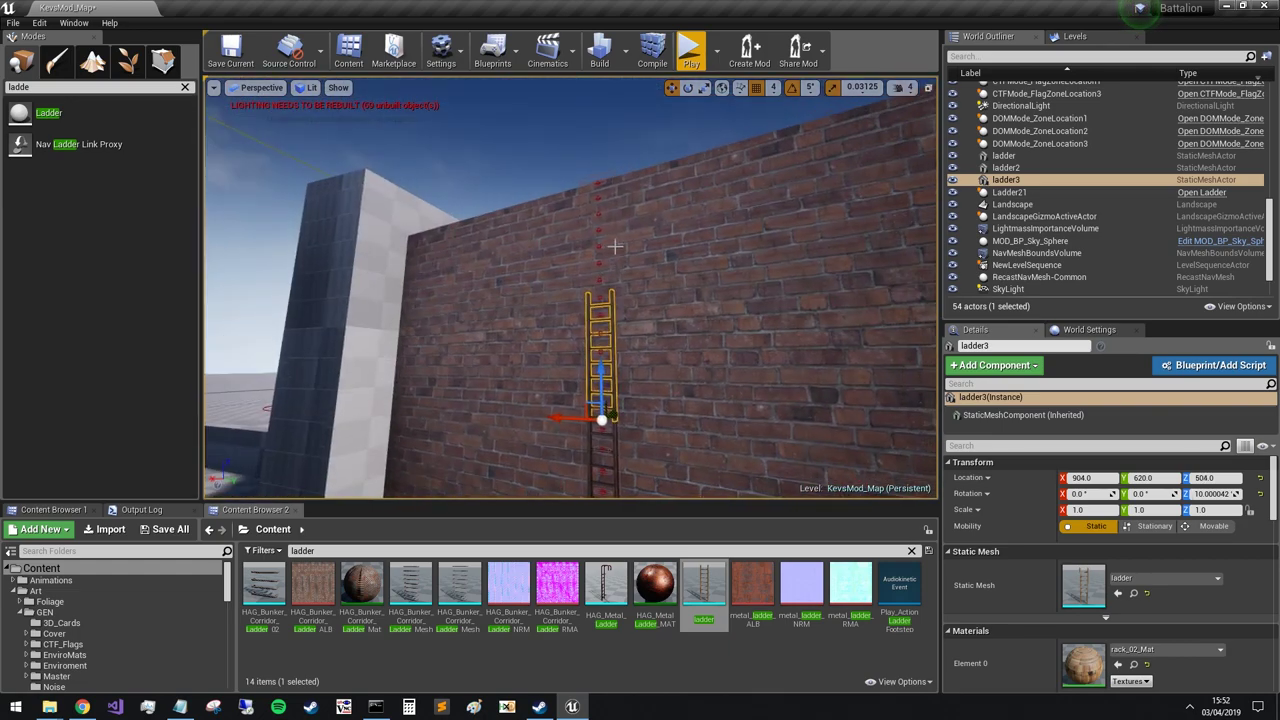
alt+drag(600, 374, 594, 333)
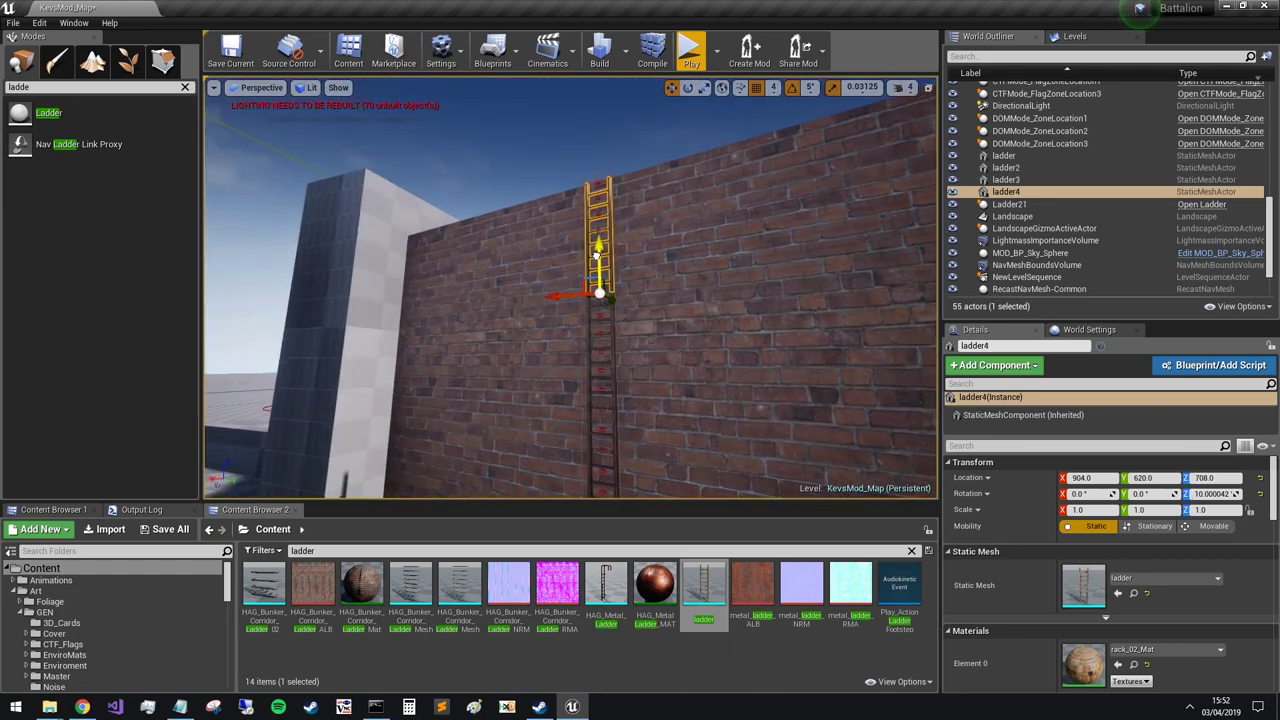
- Save the map and playtest climbing the ladder up the brick wall onto the roof
right_drag(598, 247, 621, 313)
key(ctrl+s)
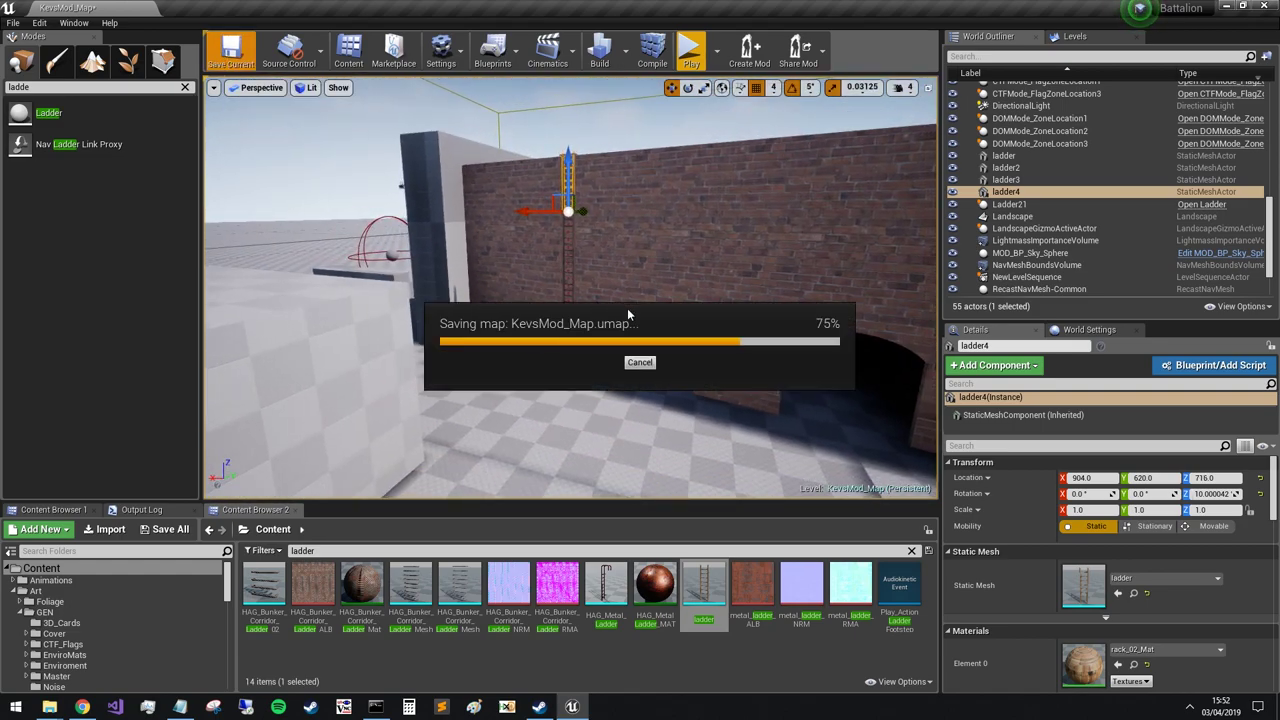
click(690, 60)
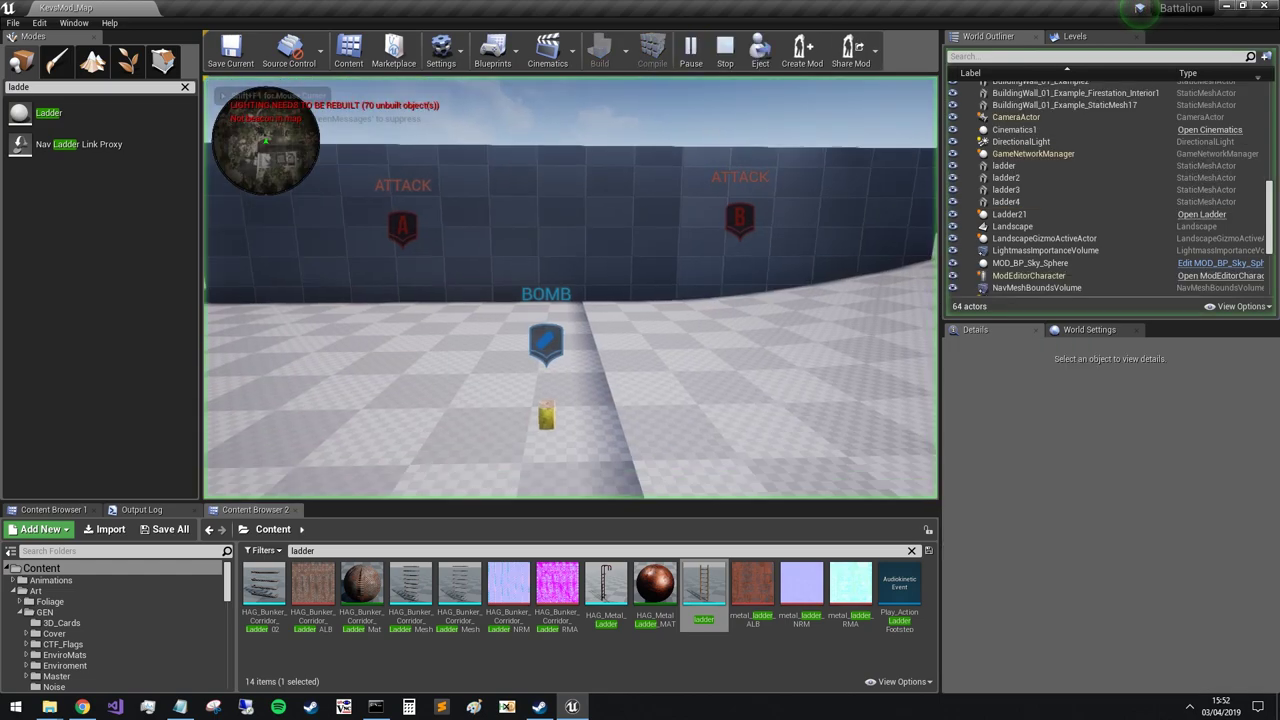
key(w)
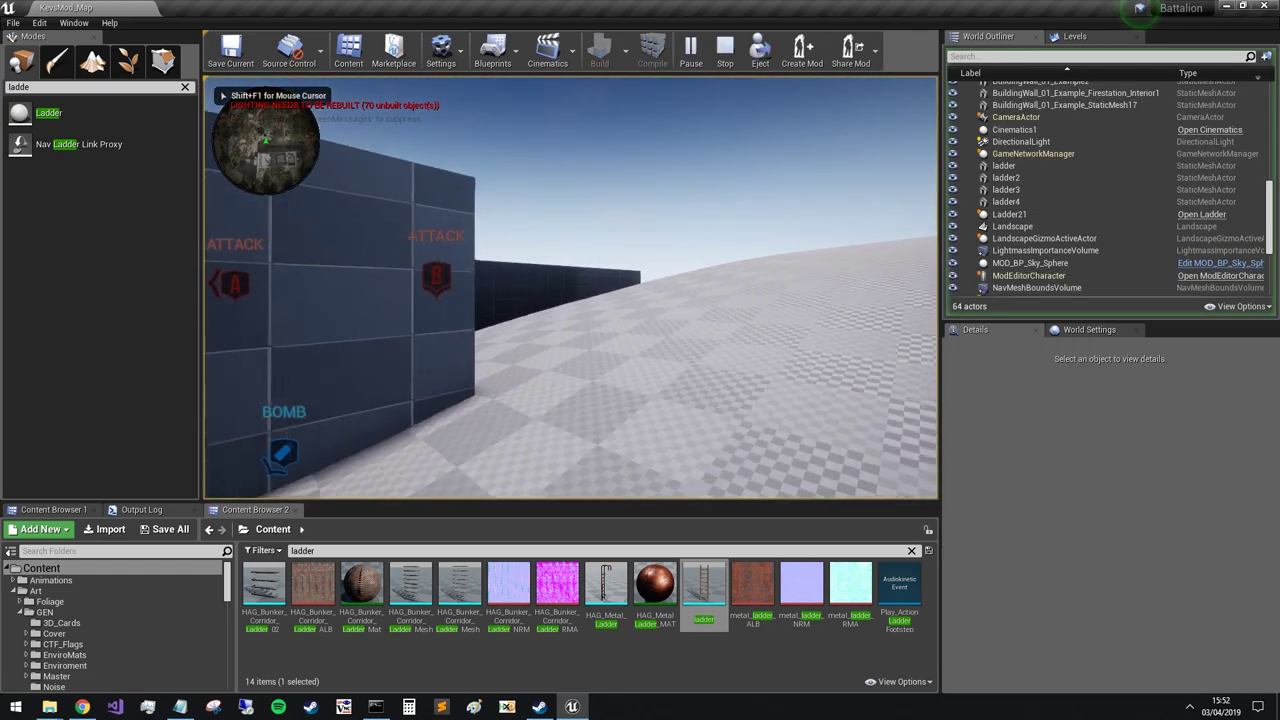
key(w)
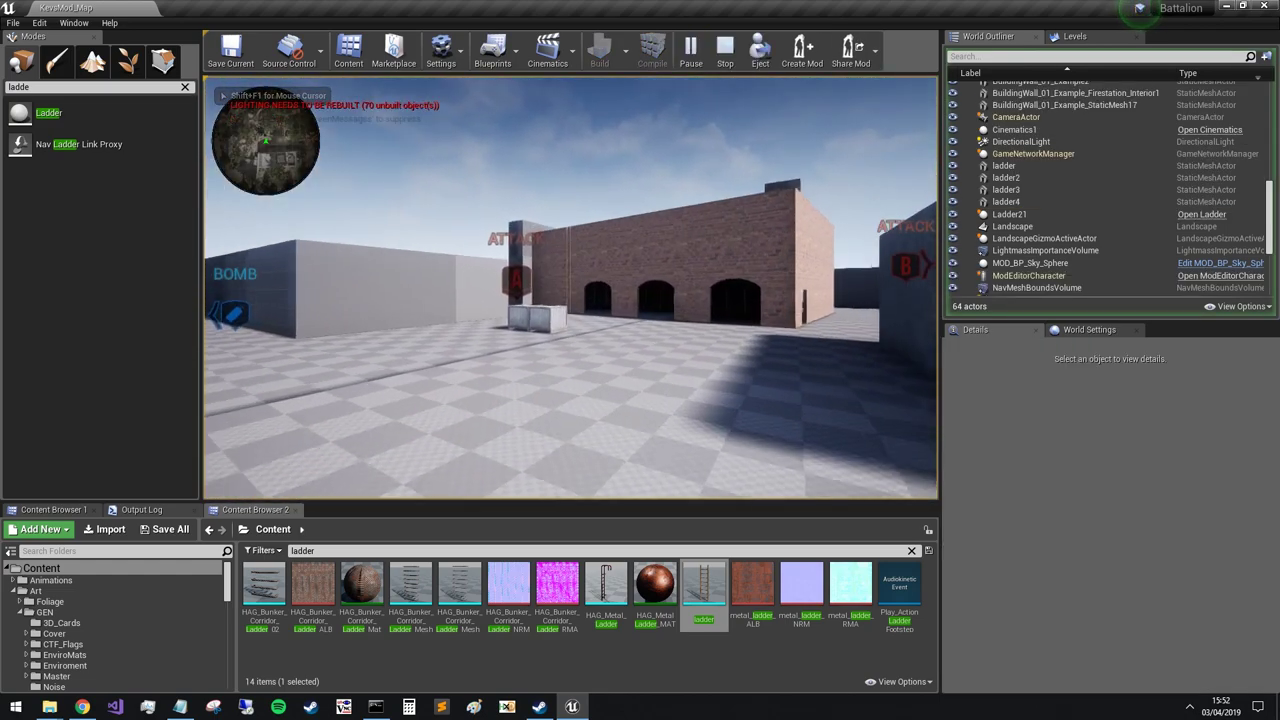
key(w)
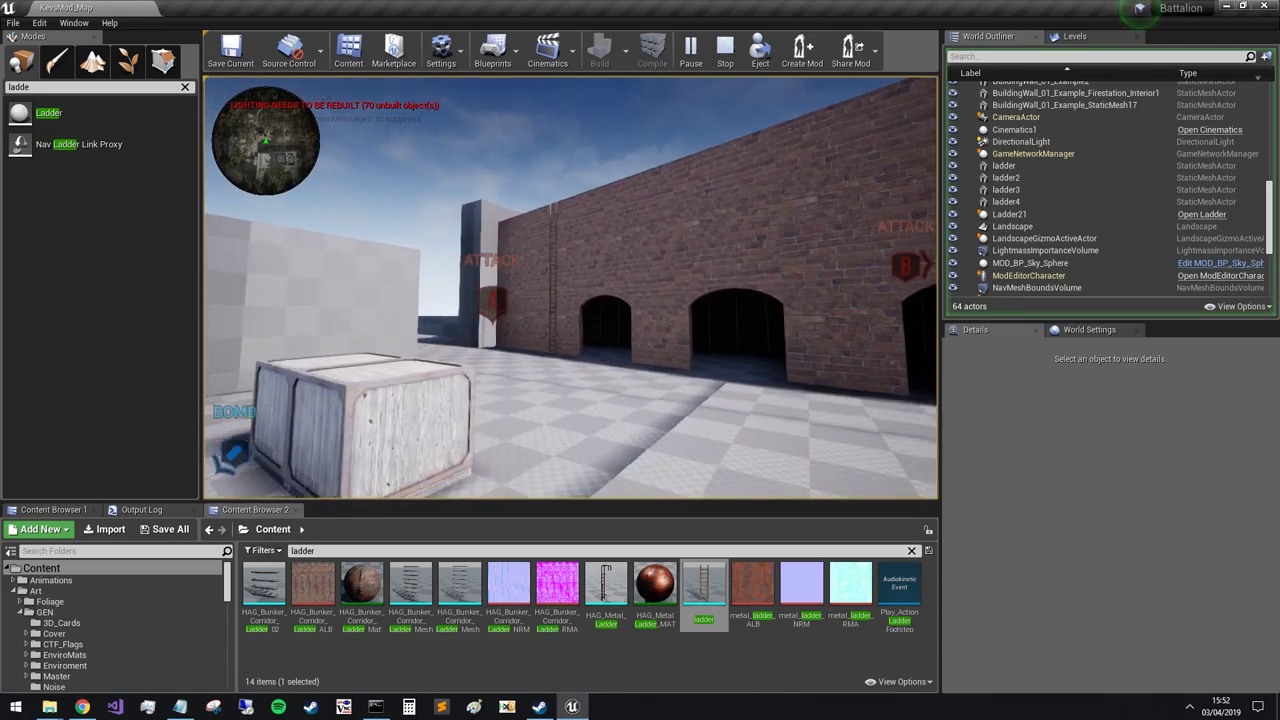
key(w)
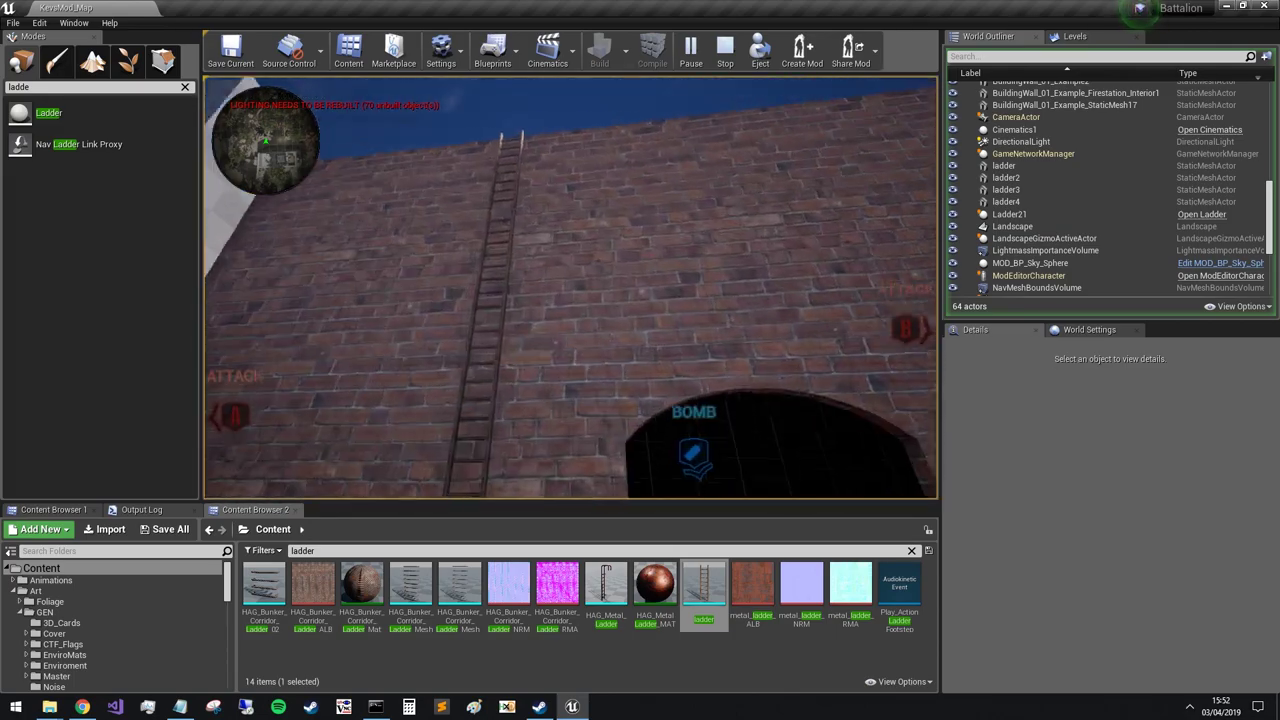
key(w)
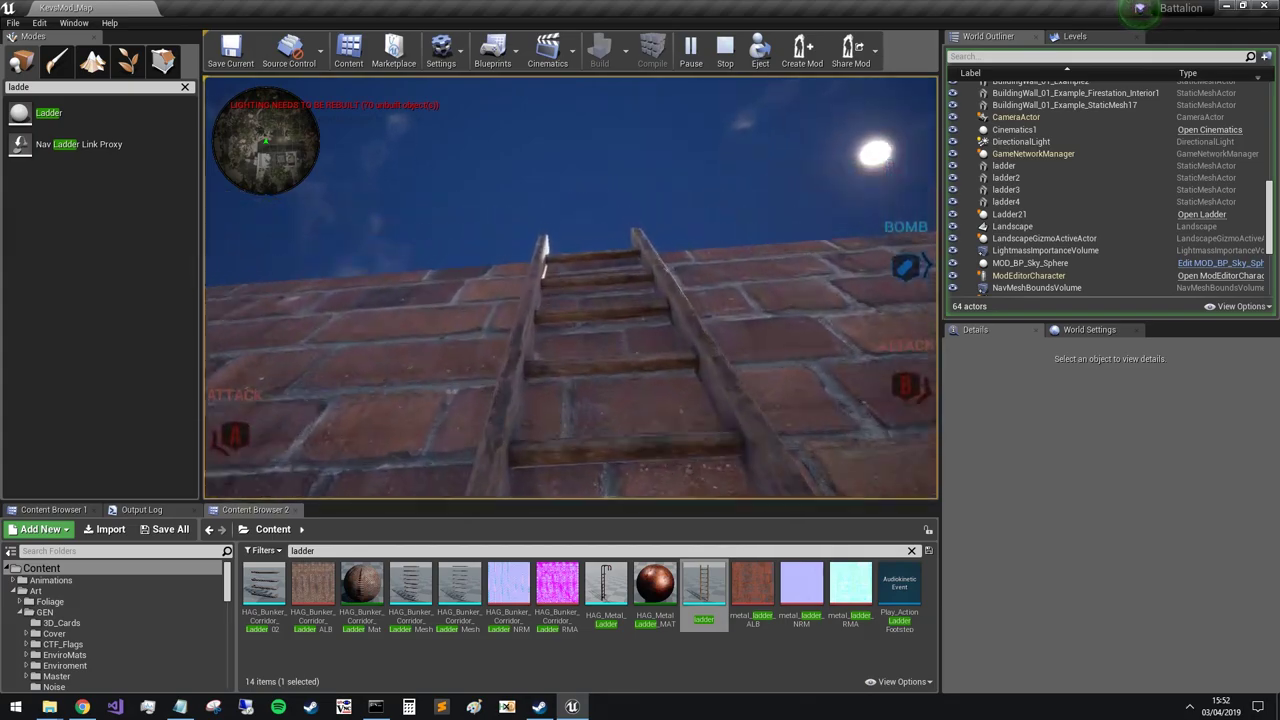
key(w)
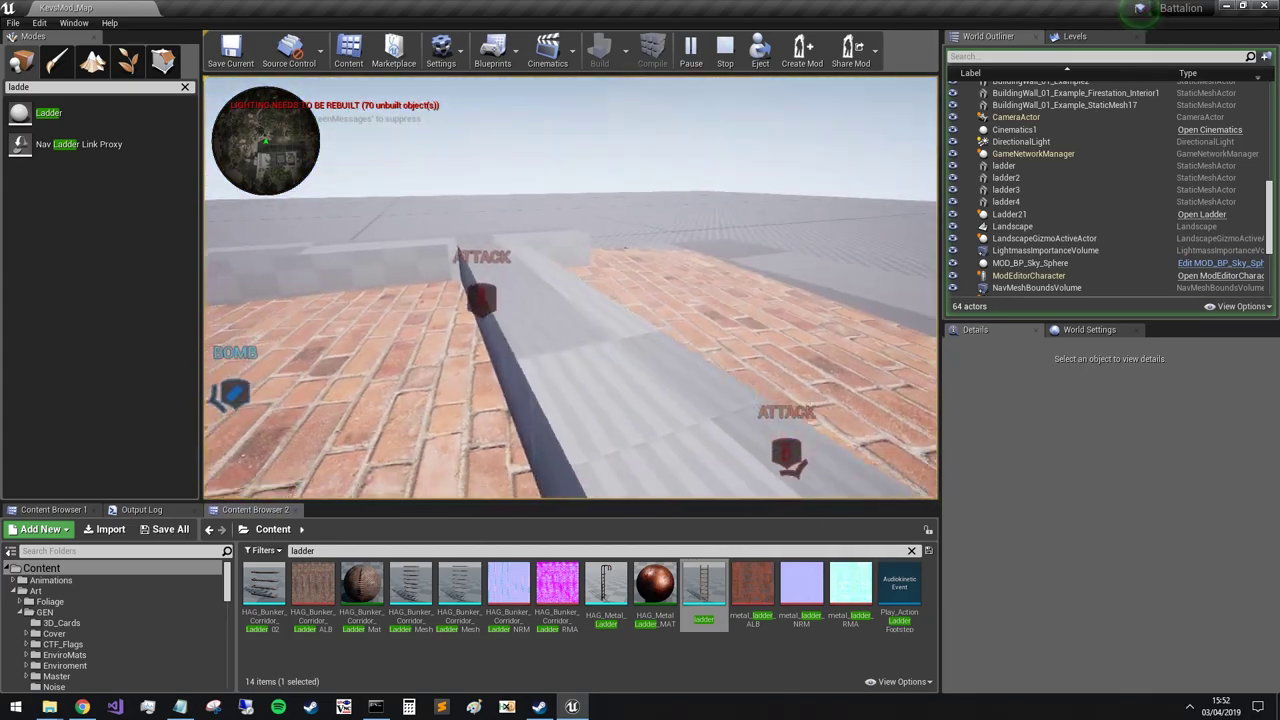
- Stop the playtest and delete the existing camera floating above the ground beside the brick building
click(726, 47)
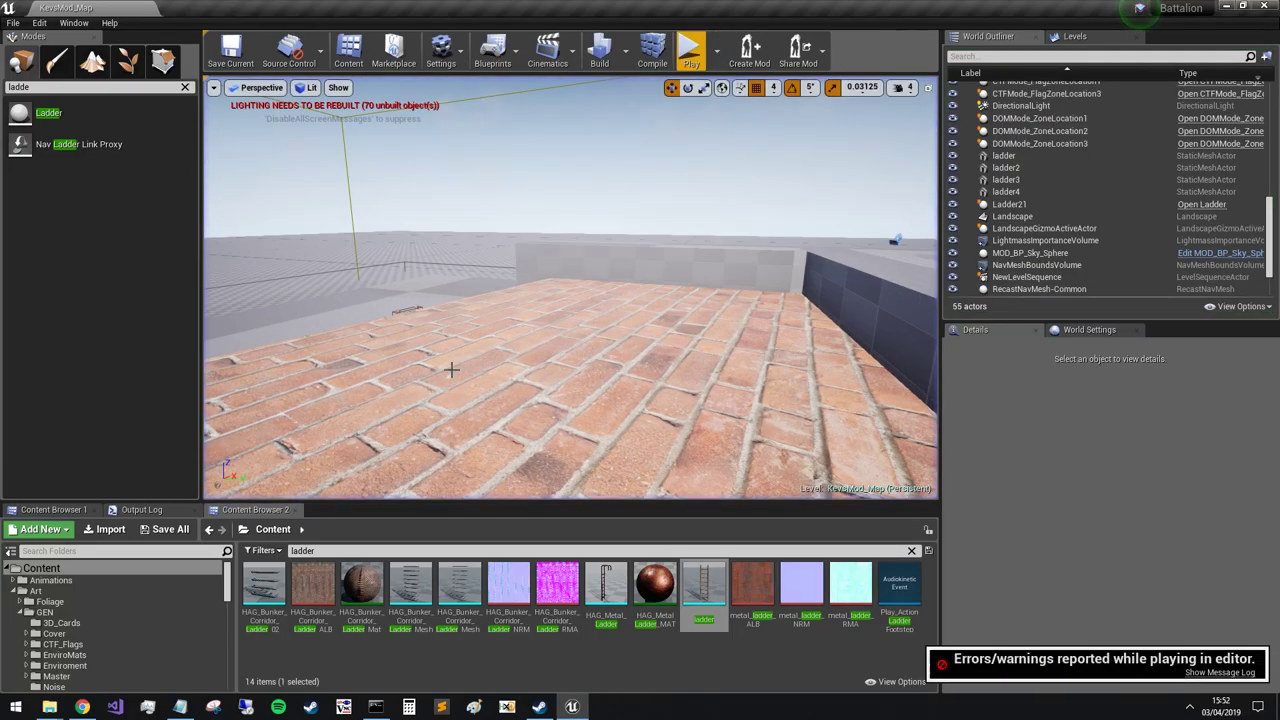
key(s)
right_drag(570, 290, 880, 305)
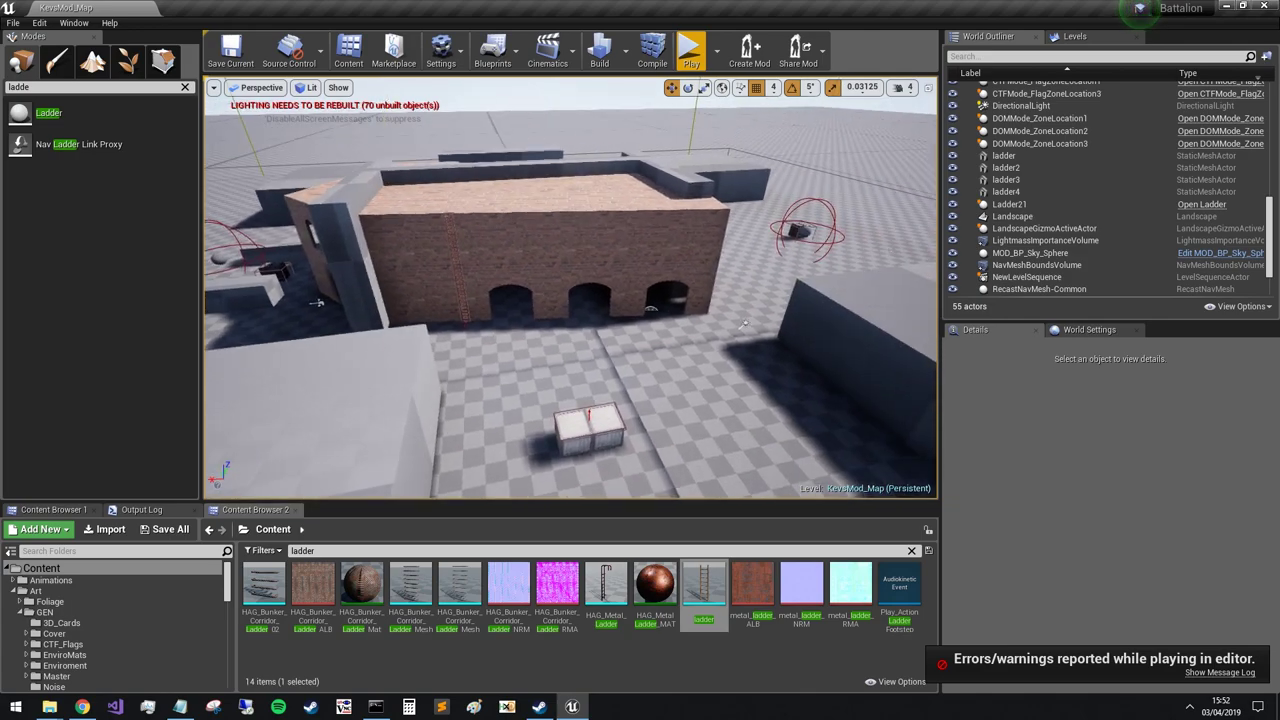
right_drag(318, 302, 457, 348)
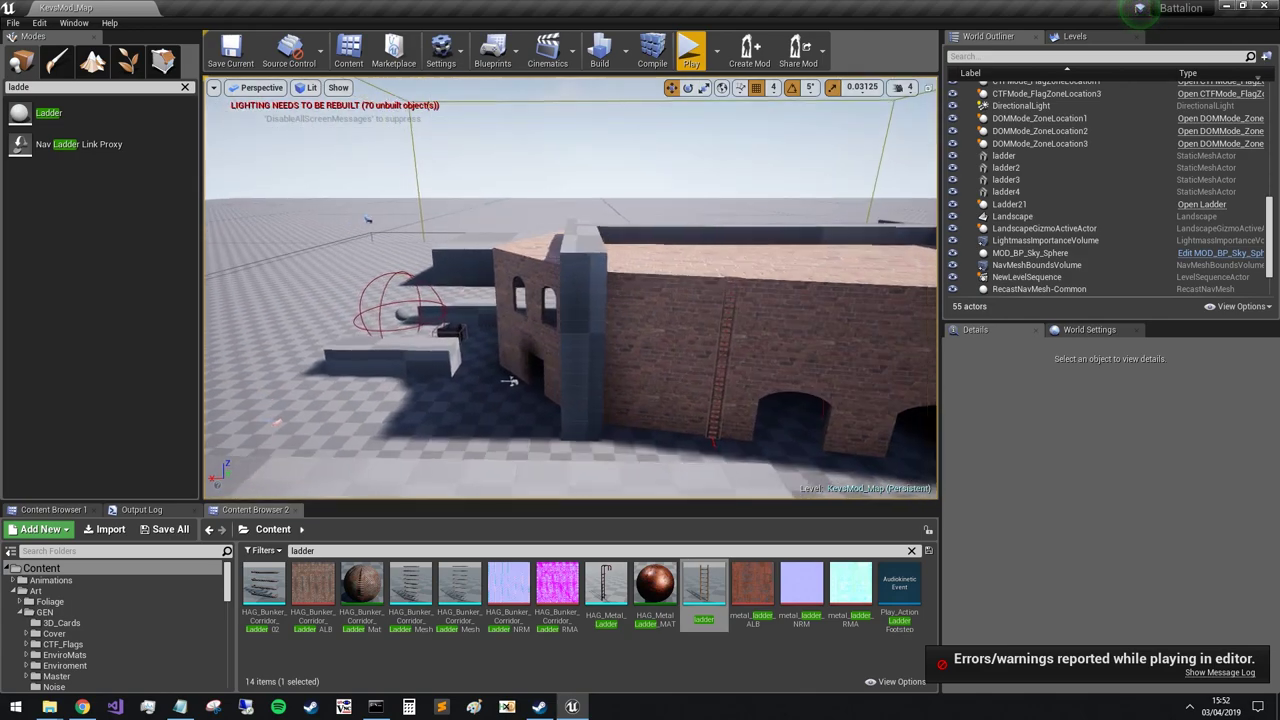
click(380, 213)
right_drag(380, 213, 350, 170)
key(w)
key(a)
right_drag(435, 330, 613, 328)
key(Delete)
- Search the placeable actors for "static" and place a StaticSpectatorCameraActorBlueprint on the ground beside the brick building
click(48, 88)
text(static)
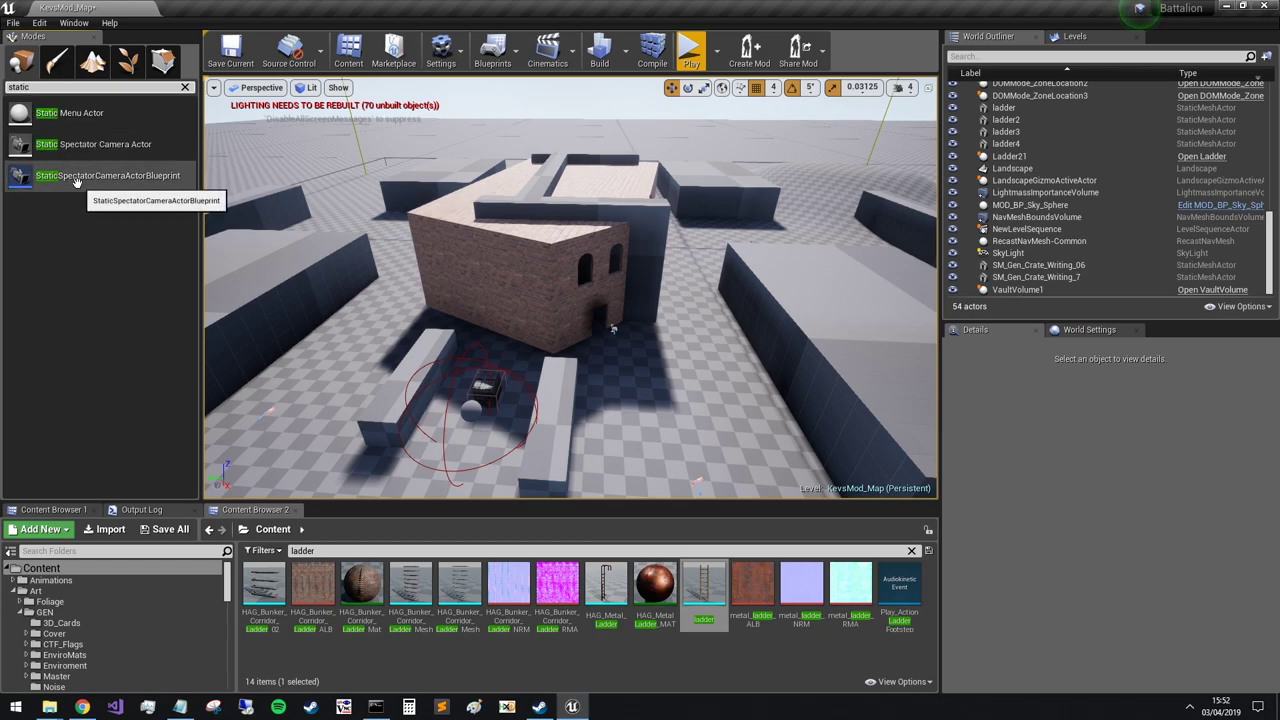
drag(72, 183, 303, 440)
key(w)
mouse_move(383, 308)
right_down()
mouse_move(370, 314)
mouse_move(383, 308)
right_up()
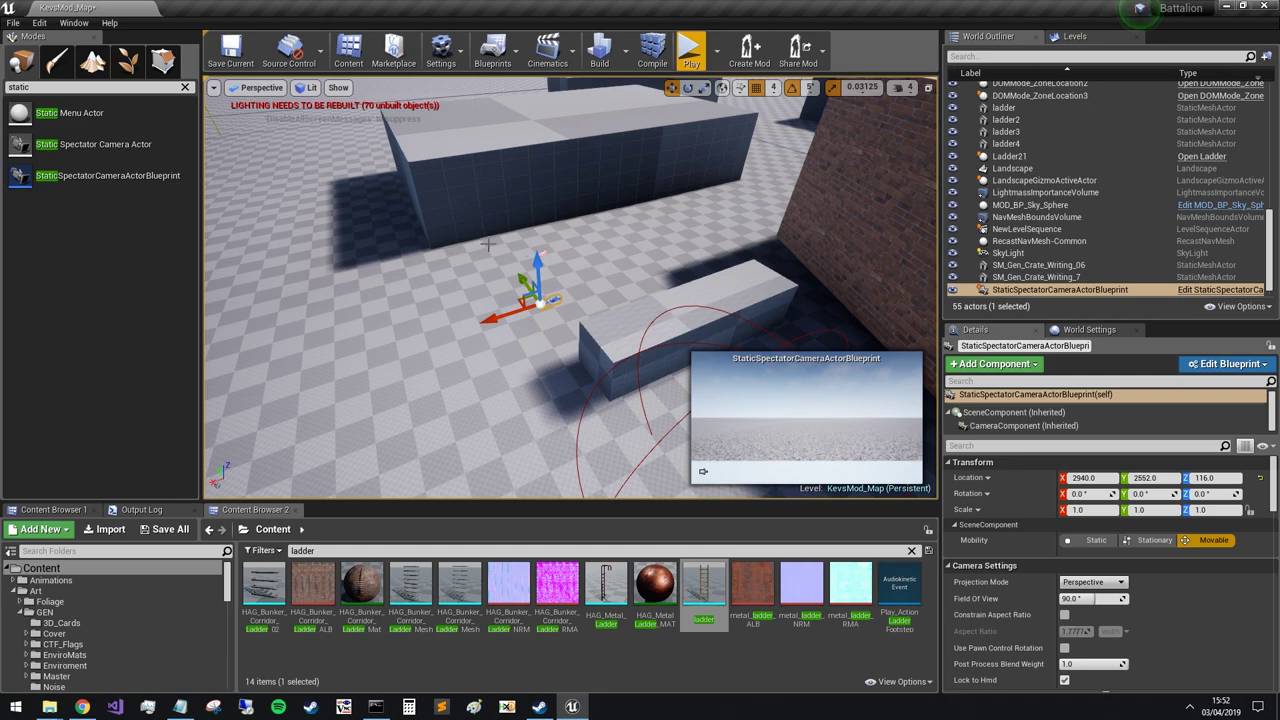
key(w)
right_drag(592, 273, 592, 286)
- Pilot the spectator camera to about X 3778, Y 2963, Z 1293 so it looks down on the building, and stop piloting
right_click(556, 274)
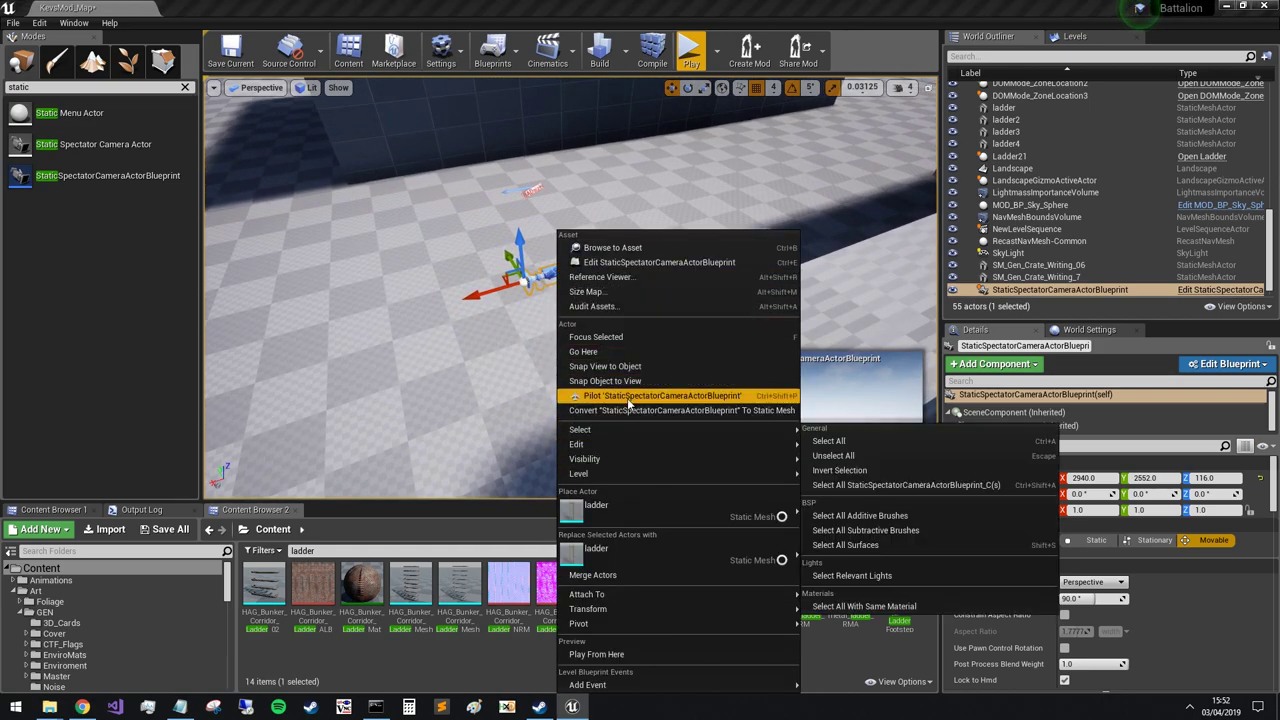
click(629, 399)
key(w)
right_drag(629, 399, 576, 407)
key(s)
key(w)
right_drag(570, 245, 563, 246)
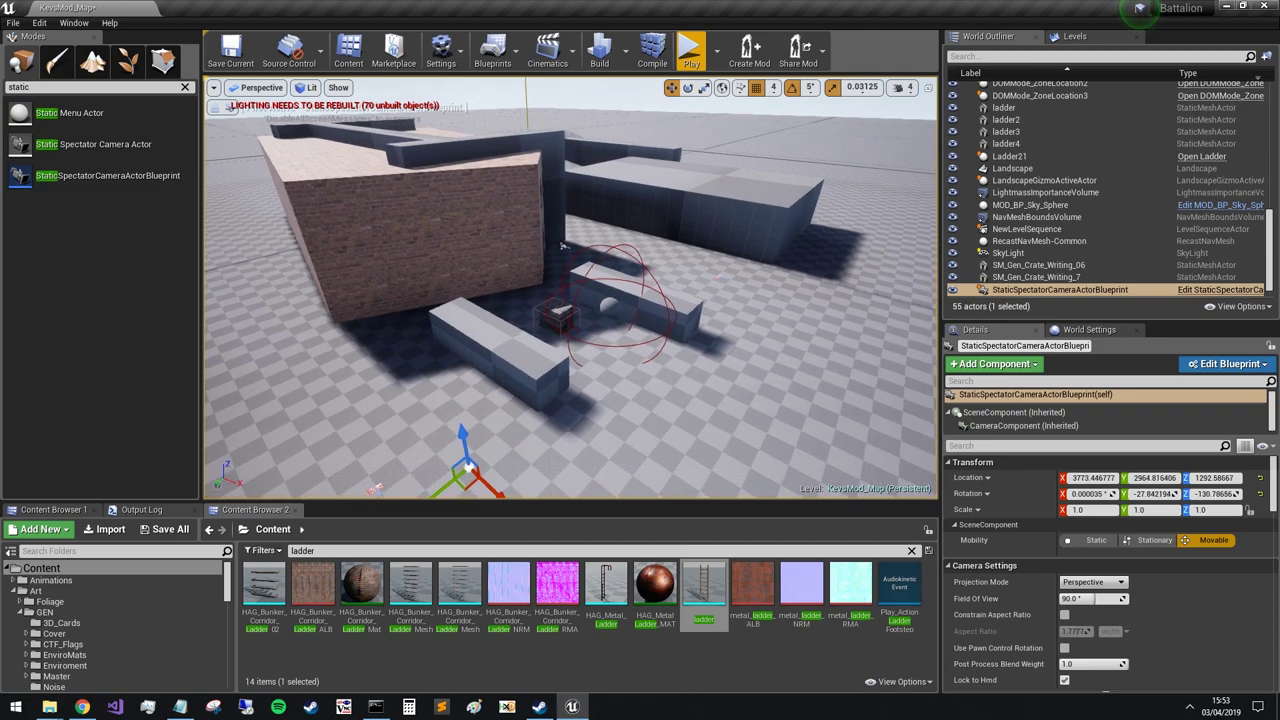
click(215, 108)
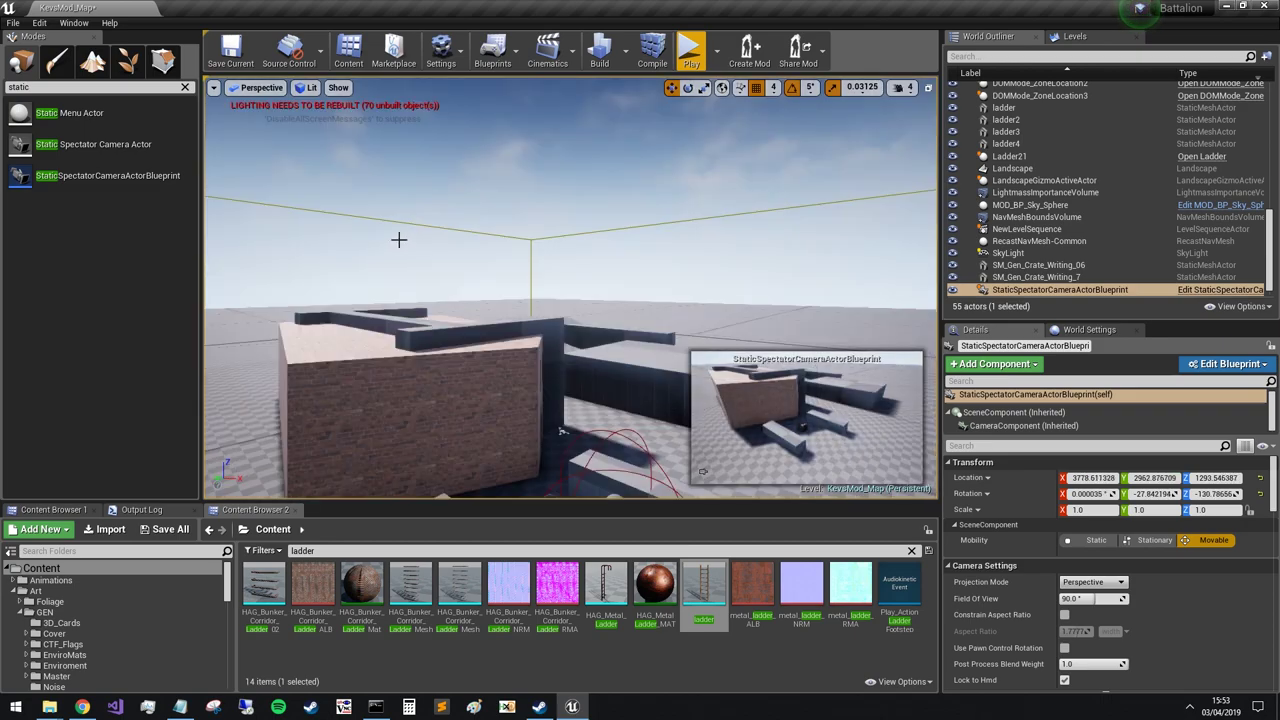
- Set the spectator camera's field of view to about 61.7° and save the map
right_drag(497, 234, 493, 236)
key(s)
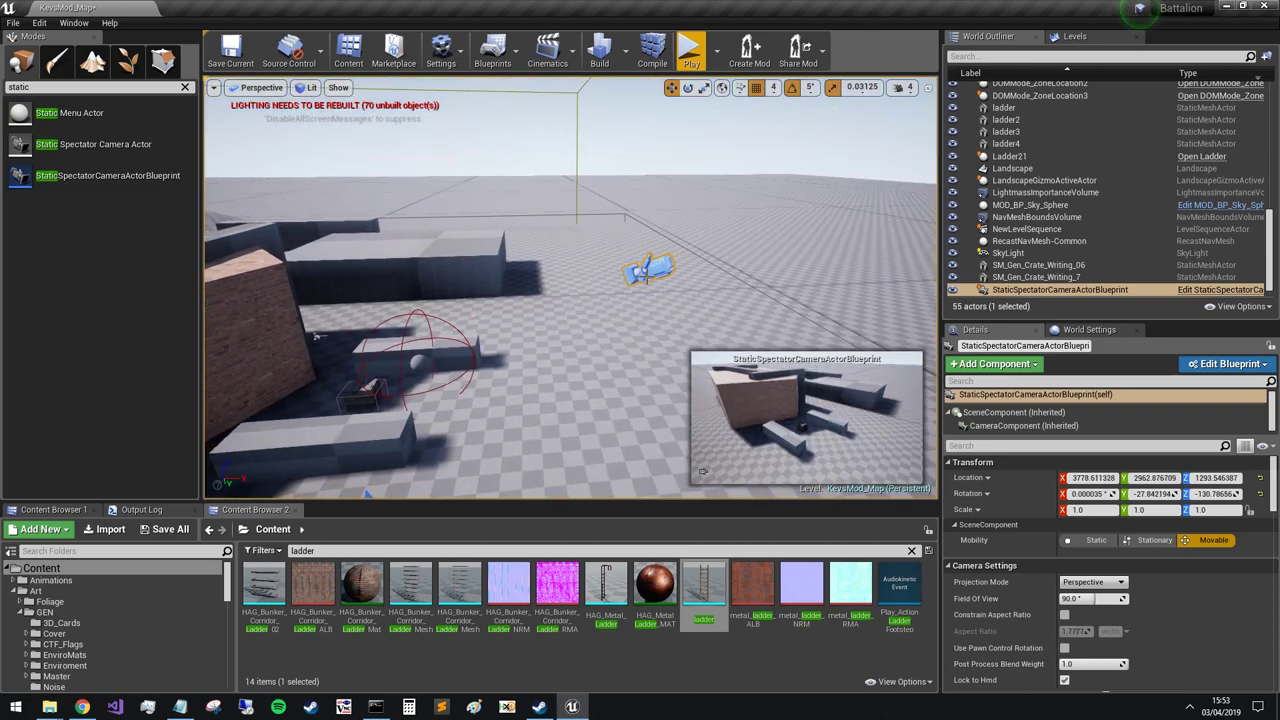
scroll(1100, 590, down, 3)
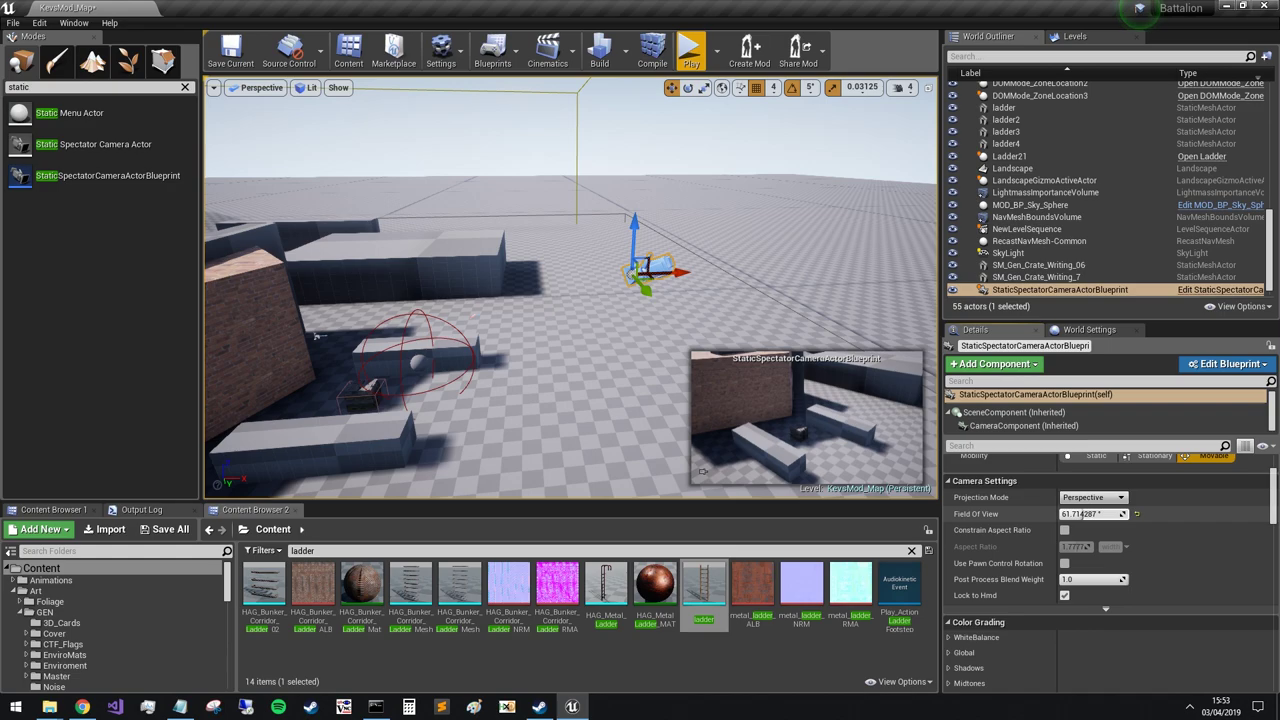
right_drag(609, 302, 512, 348)
key(s)
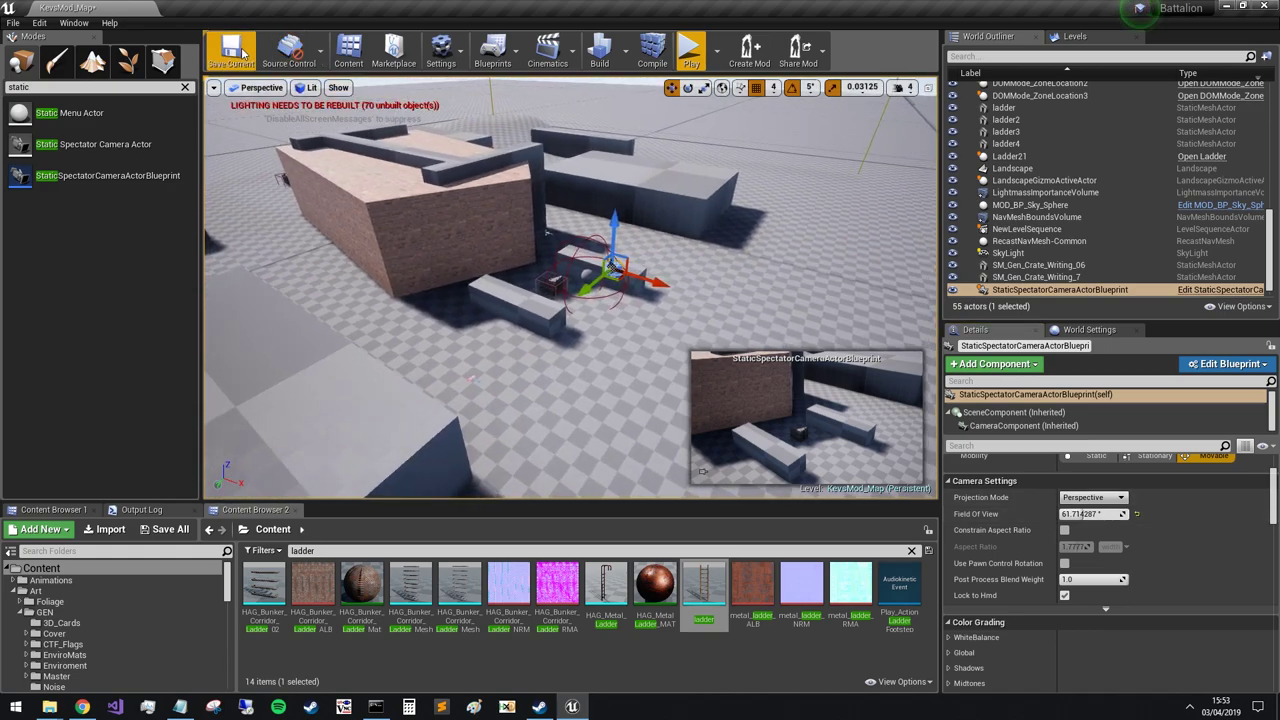
key(d)
right_drag(432, 152, 240, 146)
- Place a second StaticSpectatorCameraActorBlueprint on top of the large grey block across from the brick building
right_drag(820, 308, 688, 316)
key(s)
key(d)
right_drag(504, 283, 500, 280)
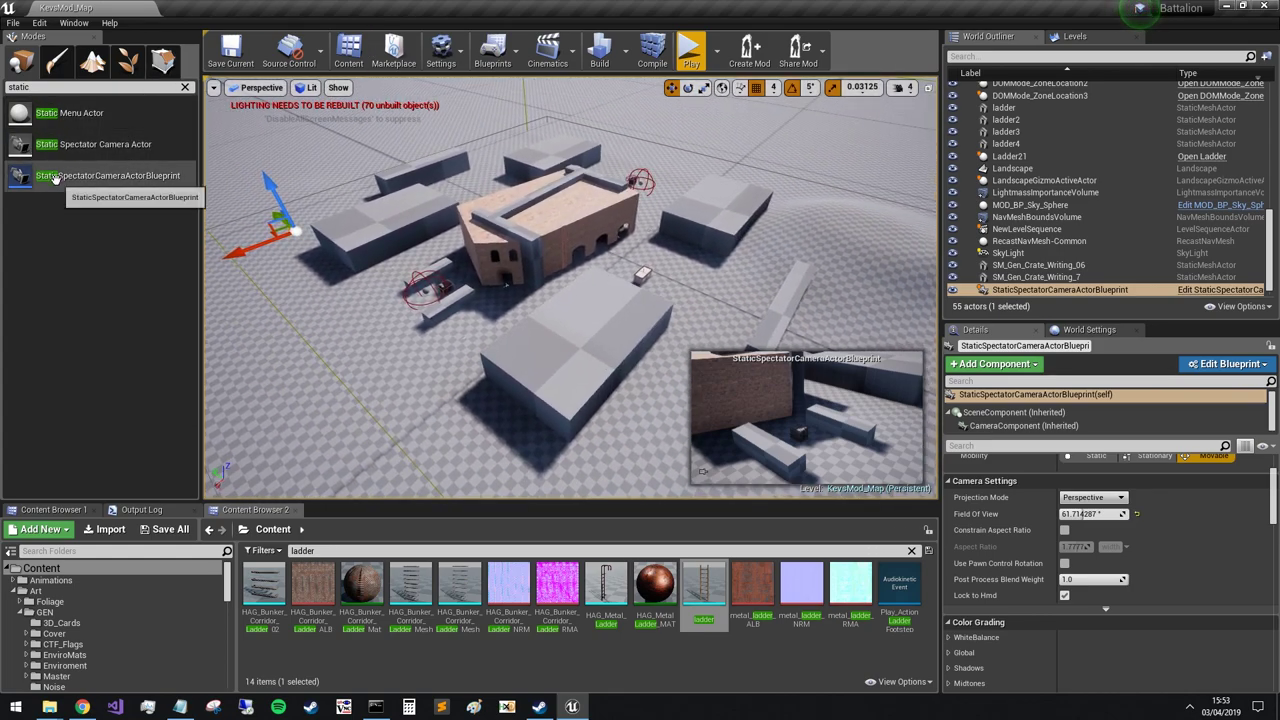
drag(55, 177, 348, 308)
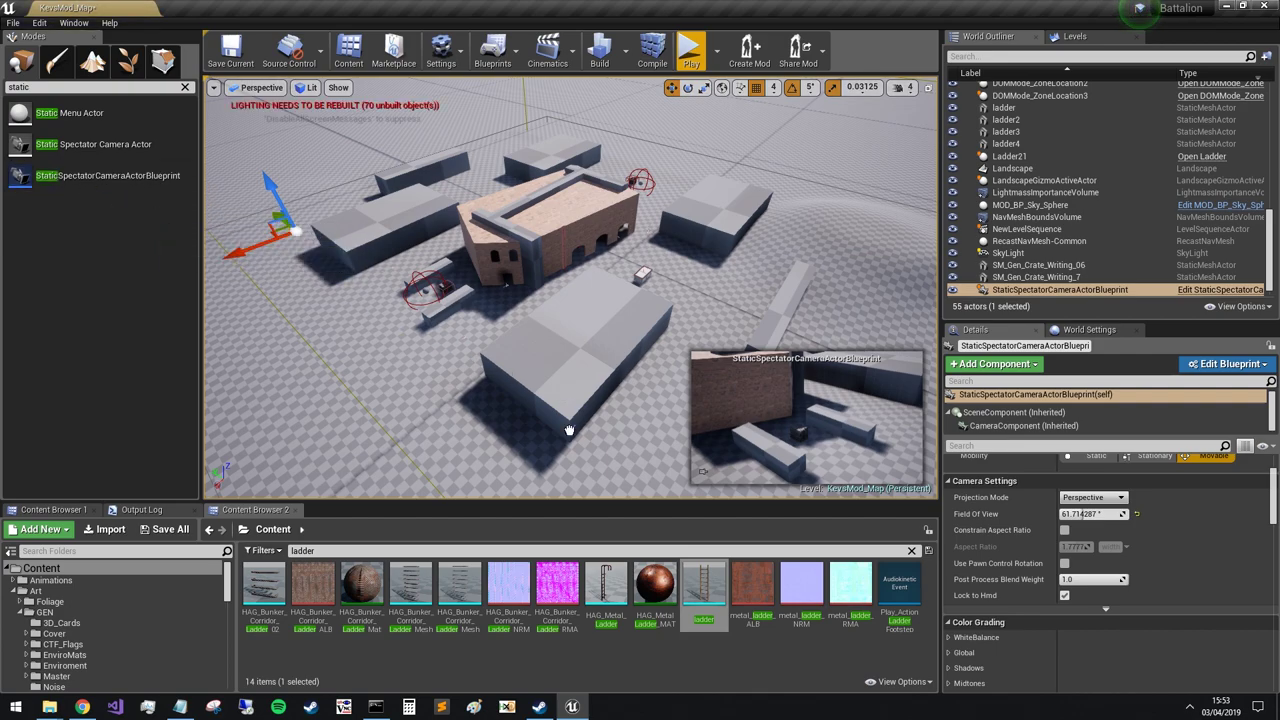
drag(568, 399, 566, 396)
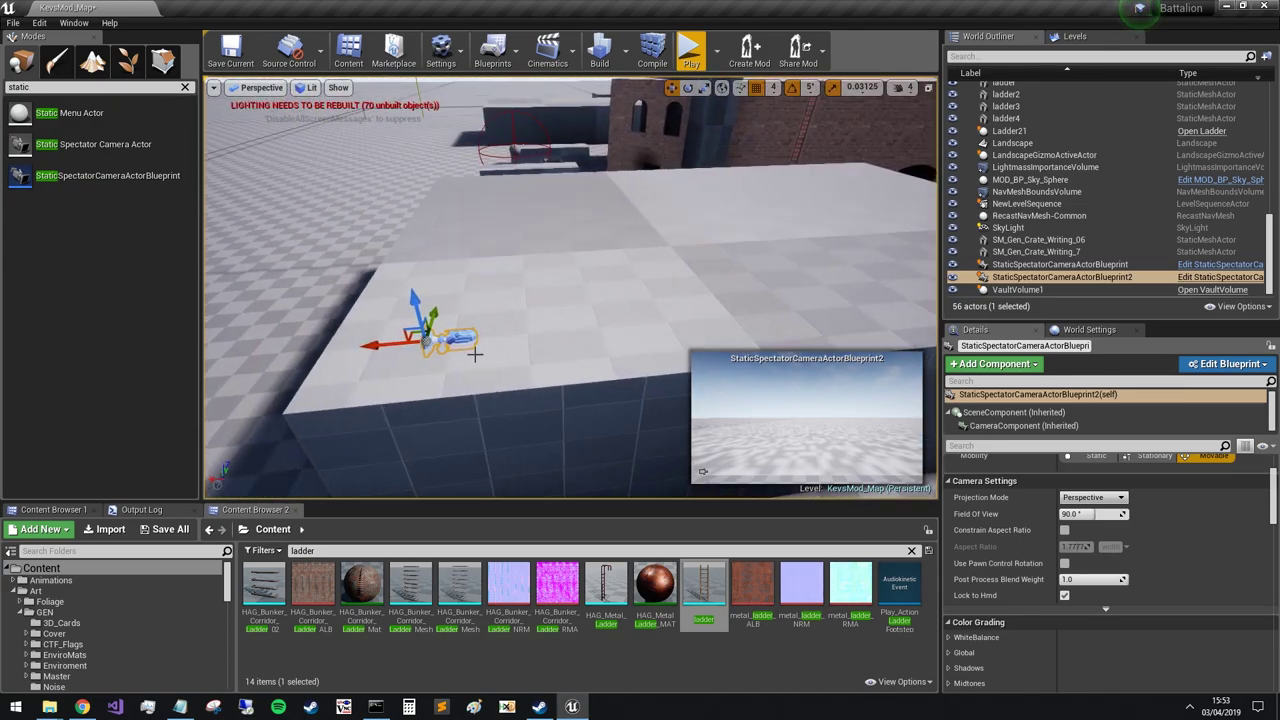
- Pilot the second spectator camera to about X 4226, Y -3407, Z 3342 to overlook the whole map, stop piloting and save
right_click(467, 340)
click(576, 397)
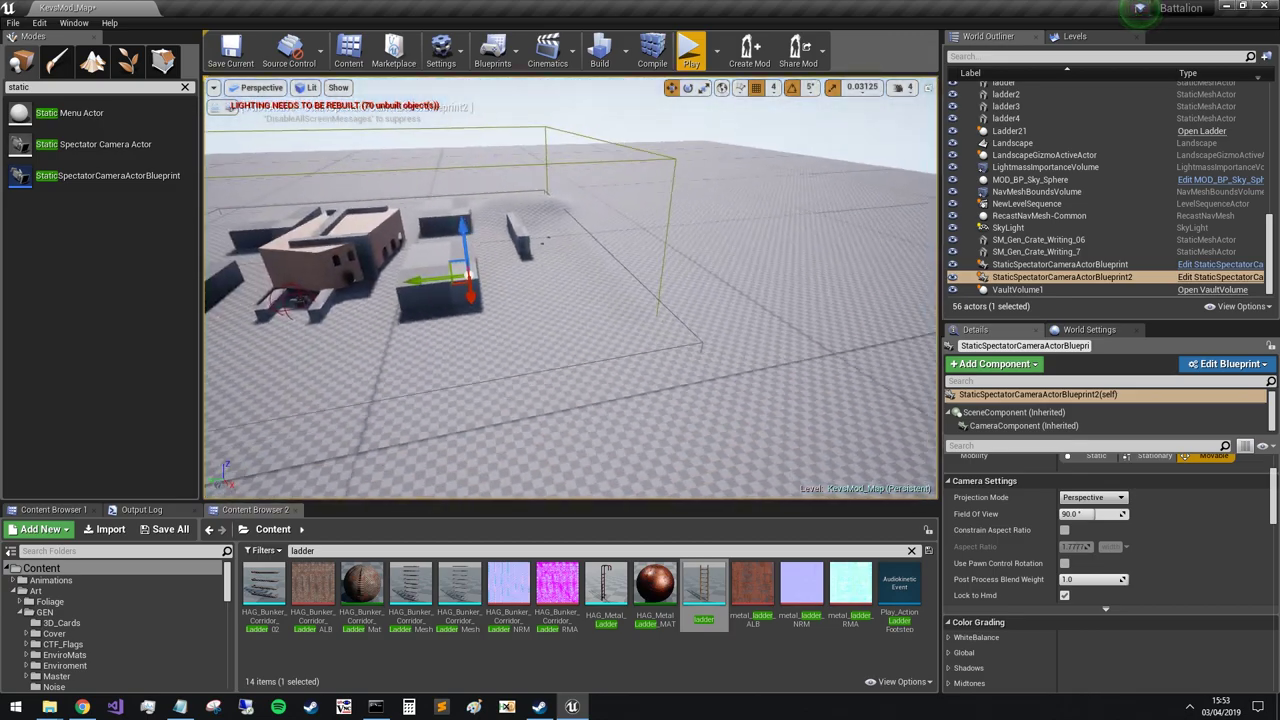
right_drag(576, 397, 540, 375)
key(w)
mouse_move(552, 221)
right_down()
mouse_move(556, 290)
mouse_move(545, 285)
mouse_move(552, 221)
right_up()
click(218, 108)
right_drag(570, 290, 400, 298)
click(230, 50)
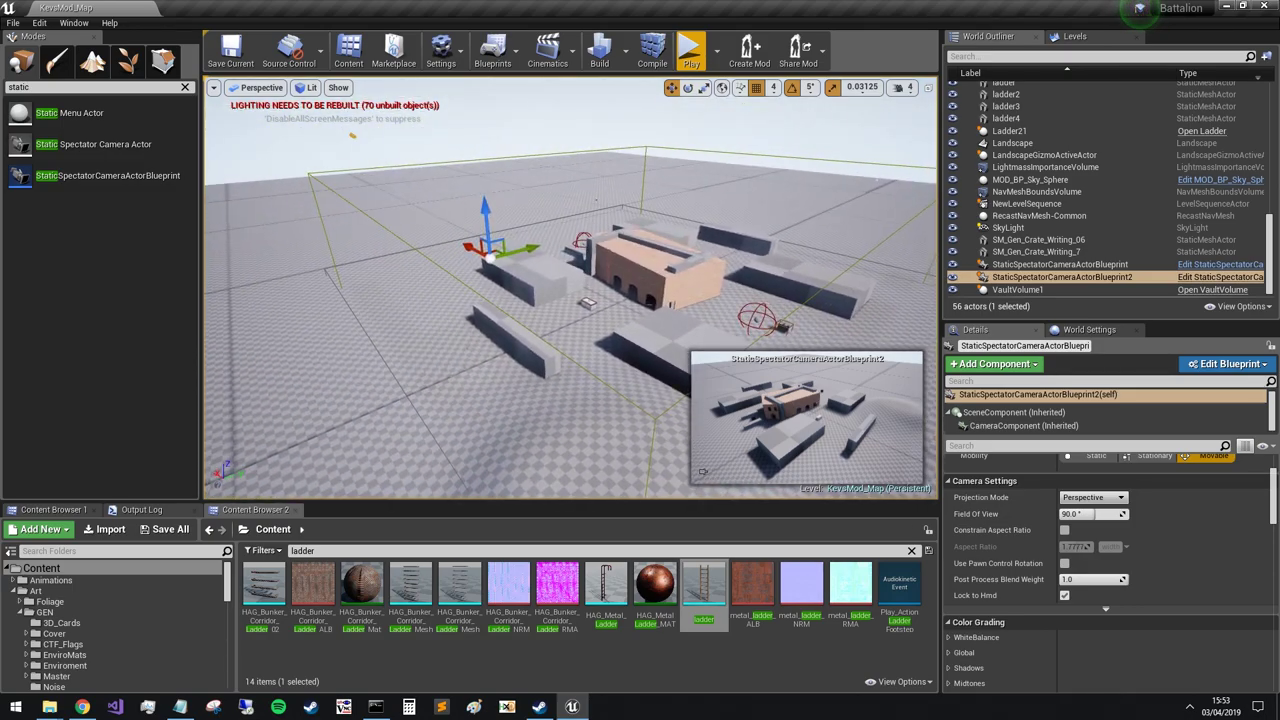
- Enlarge the details area and examine the second spectator camera's transform and camera settings and the overall level layout
right_drag(570, 290, 635, 305)
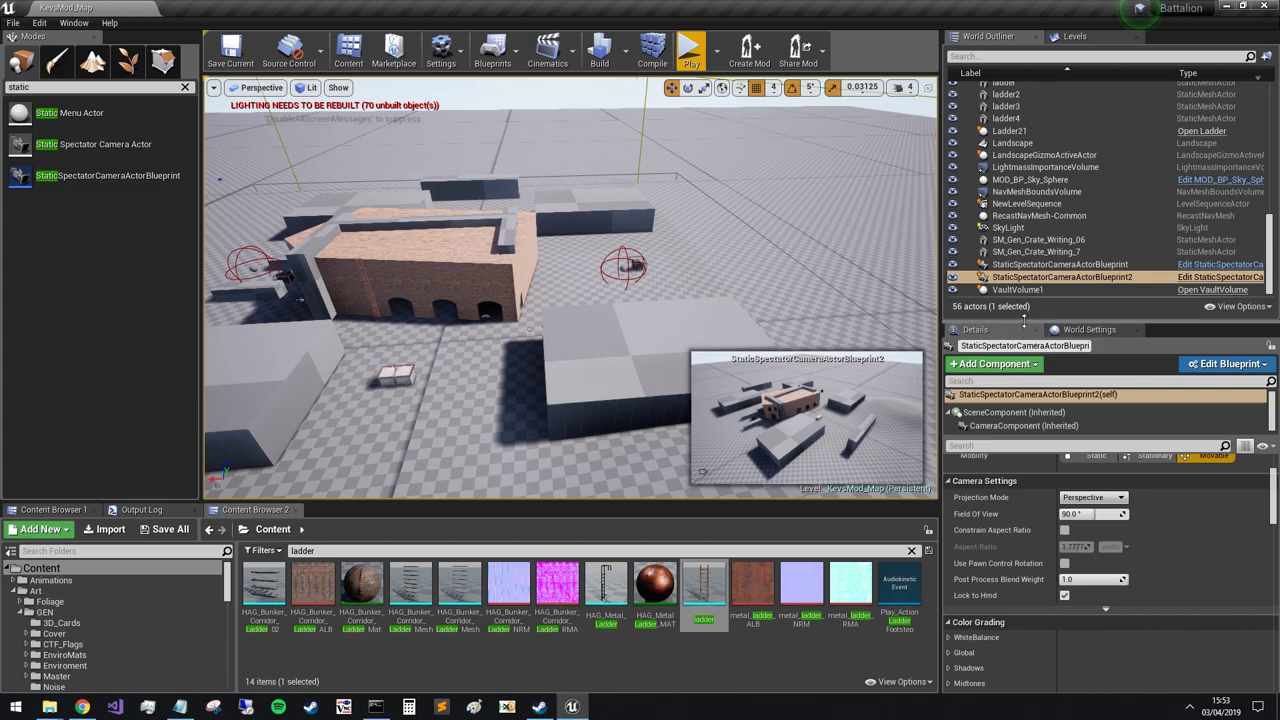
drag(1024, 318, 1034, 284)
mouse_move(1003, 408)
mouse_down()
mouse_move(1004, 466)
mouse_move(1005, 421)
mouse_up()
scroll(1005, 486, up, 3)
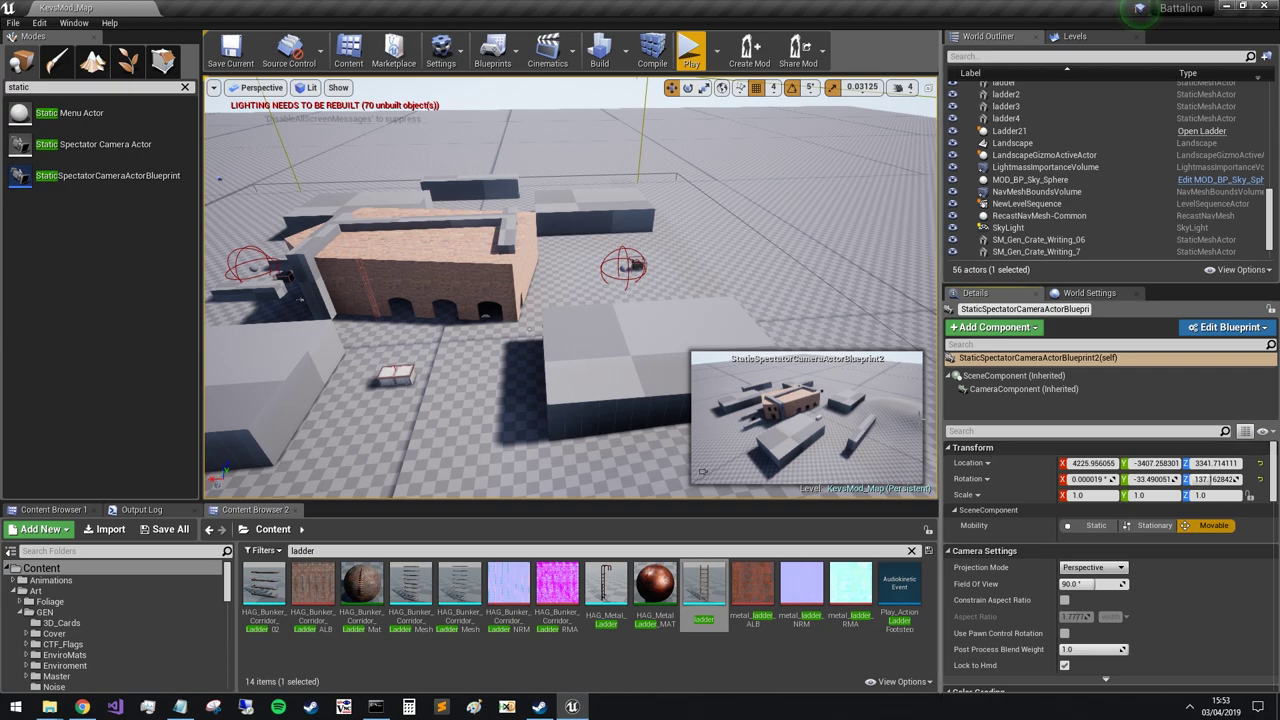
key(s)
right_drag(530, 329, 528, 360)
key(a)
right_drag(222, 176, 220, 176)
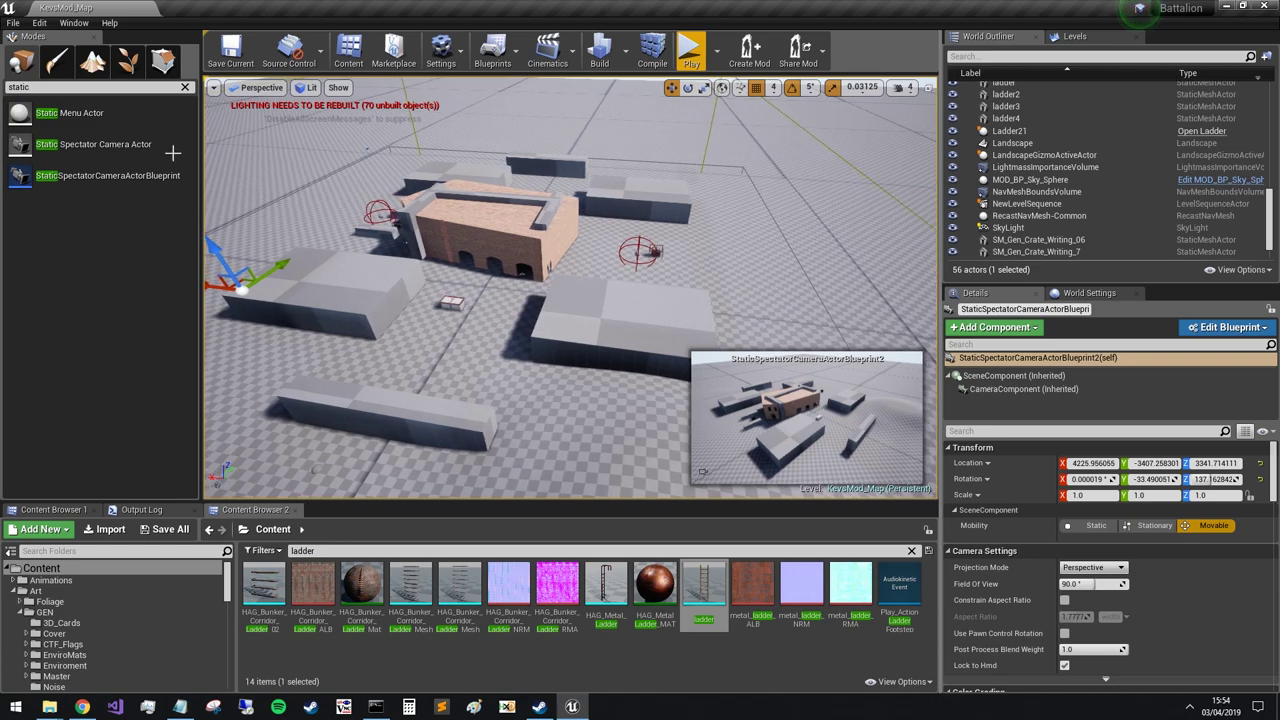
text(cinc)
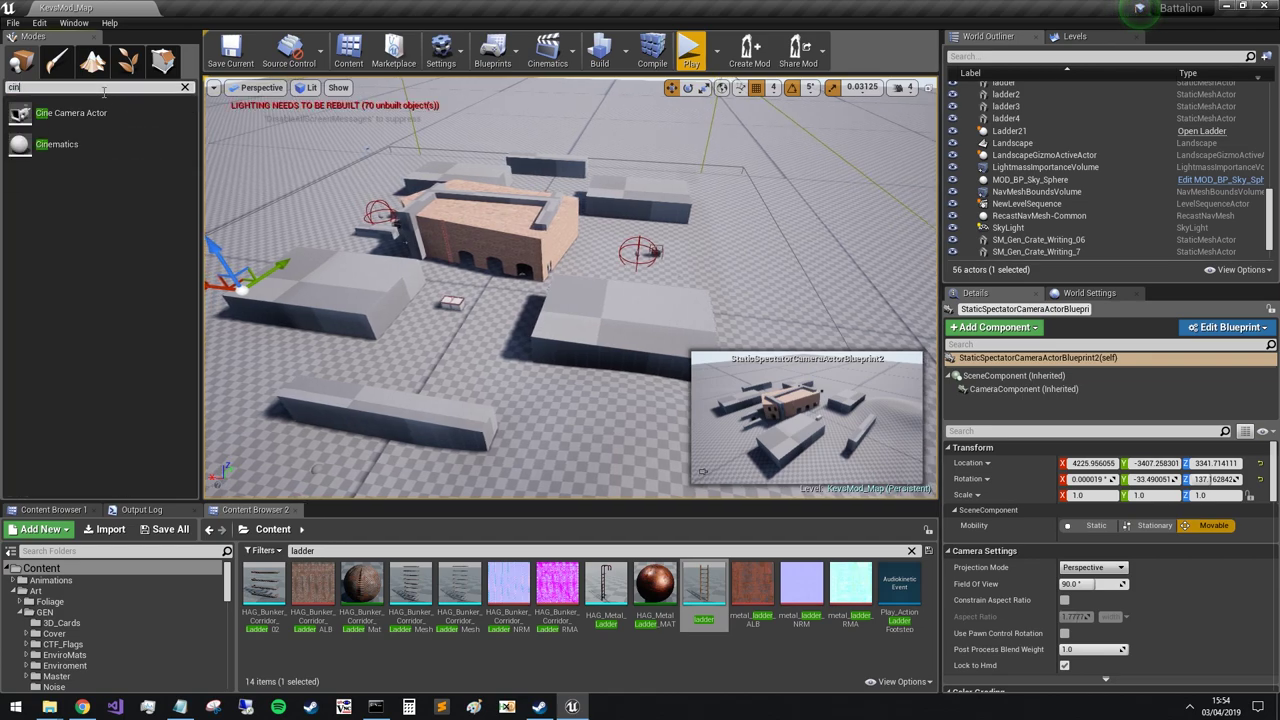
drag(80, 150, 486, 351)
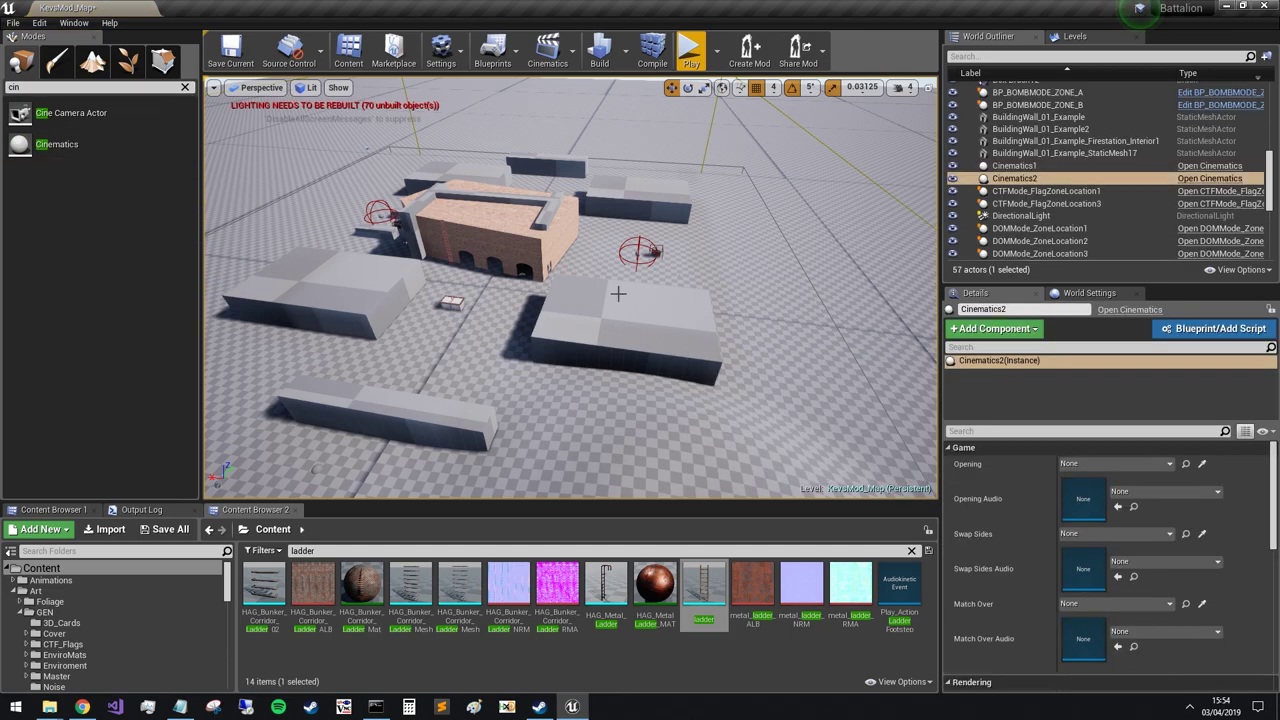
key(Delete)
- Reset the Opening sequence of the Cinematics1 actor to None
click(1028, 167)
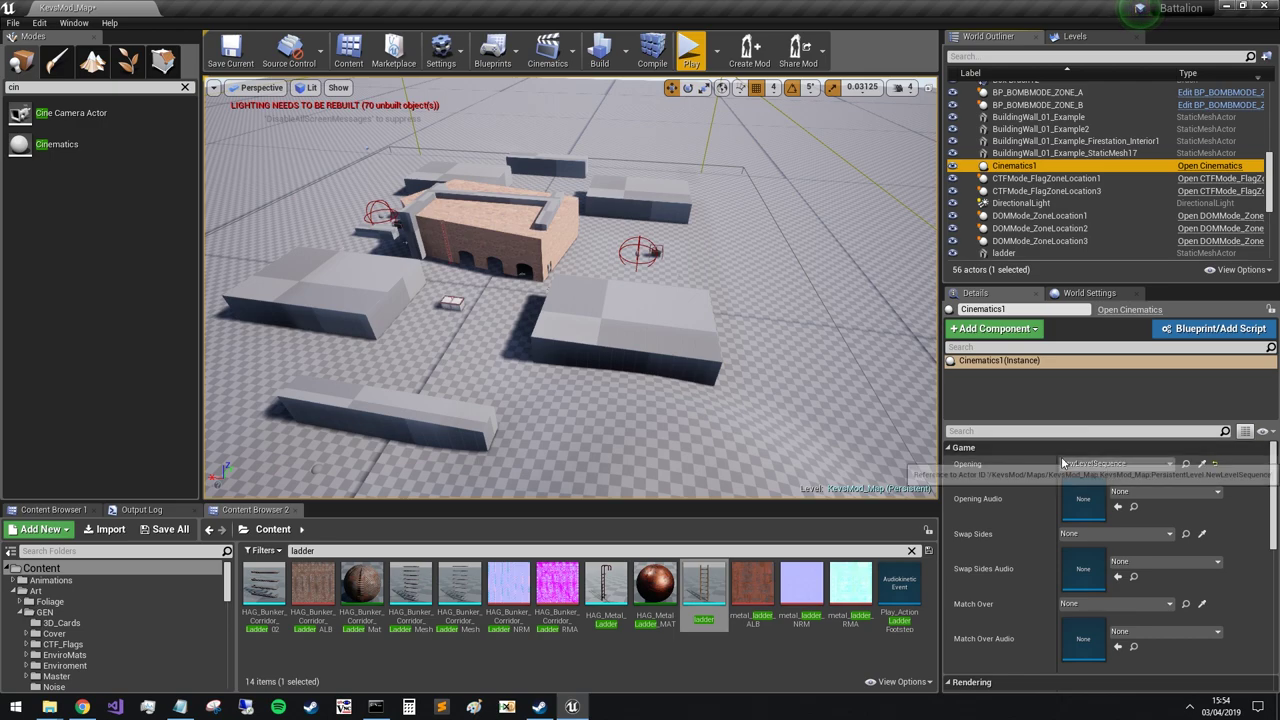
click(1172, 466)
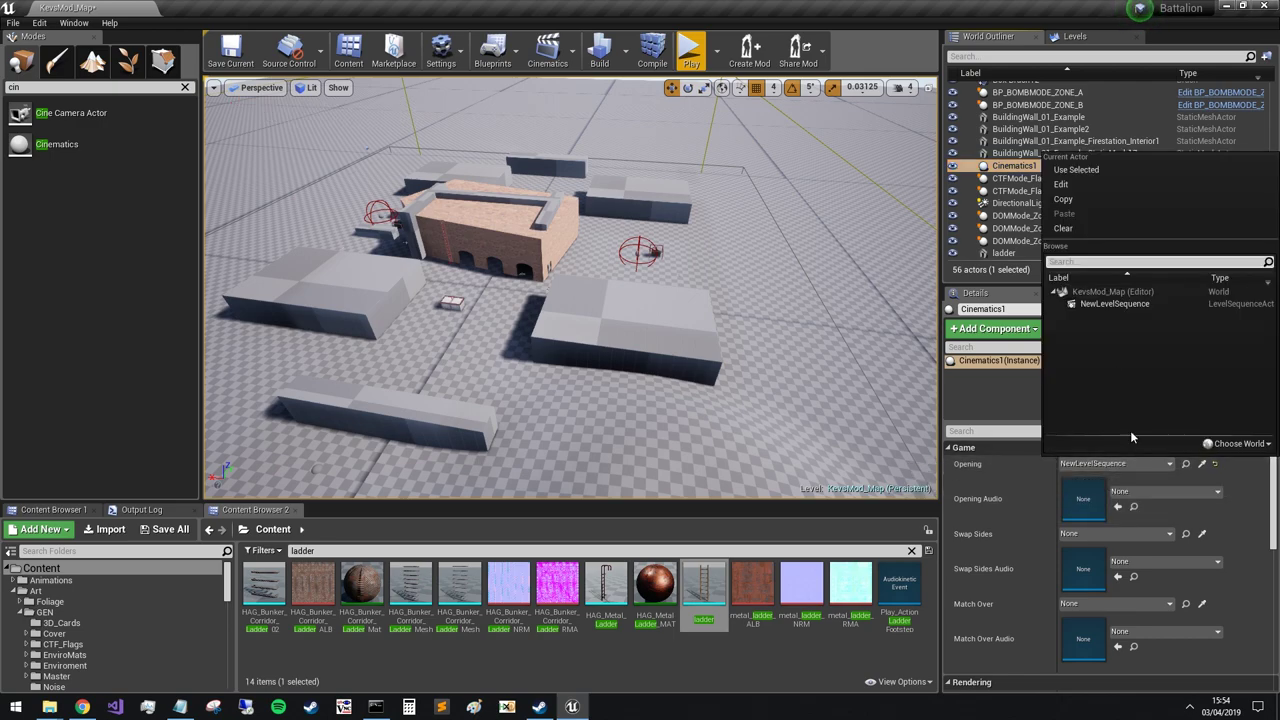
click(1214, 466)
click(1214, 466)
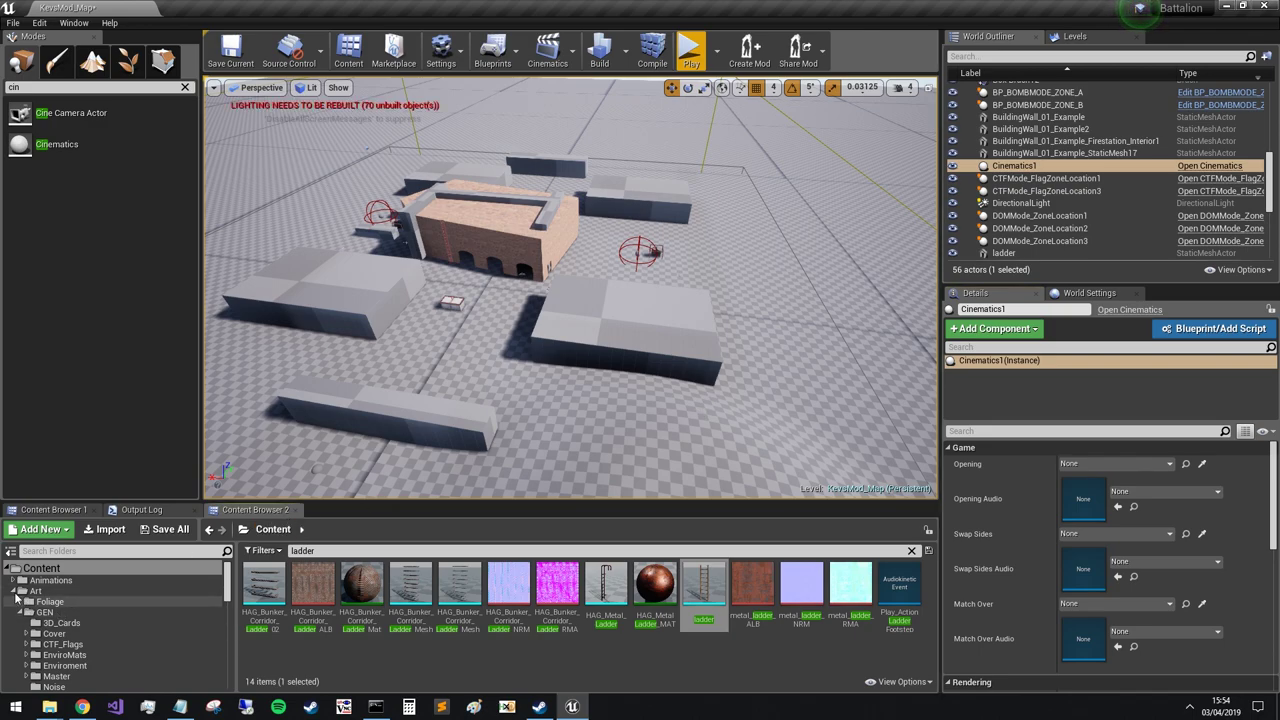
- Clear the asset search and create a folder named Cinematics in KevsMod Content
click(14, 569)
click(35, 613)
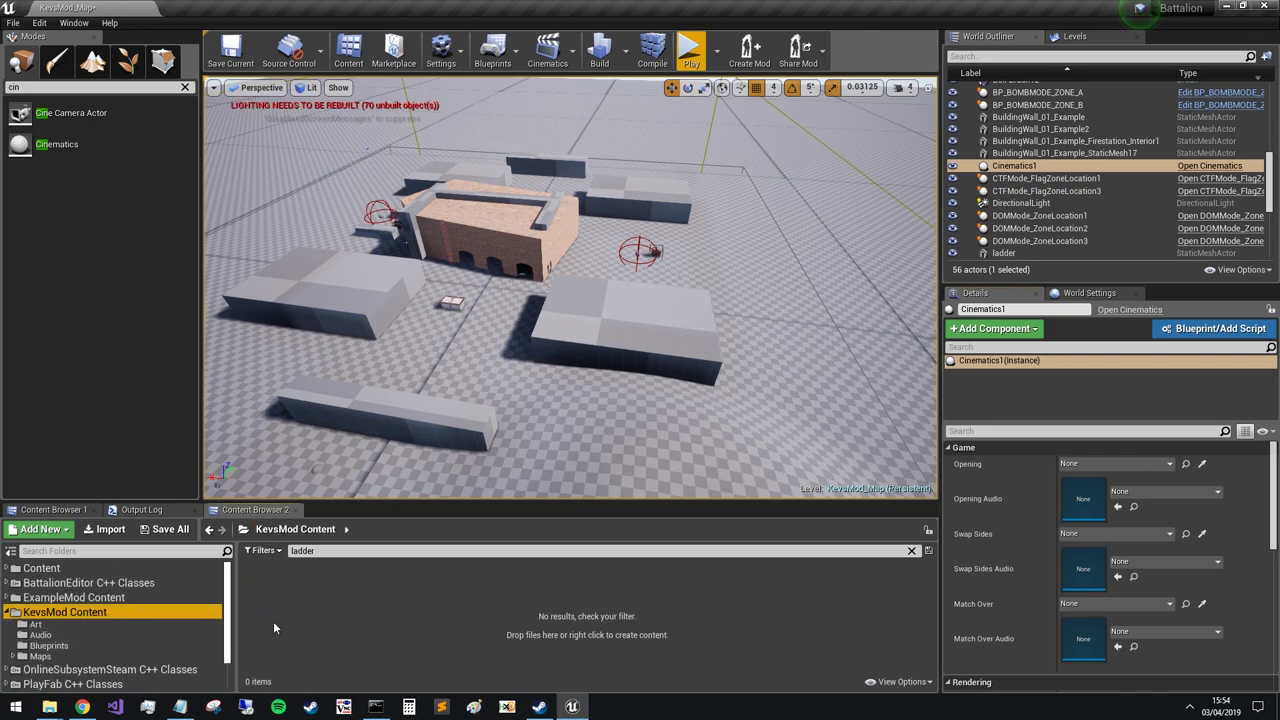
click(911, 552)
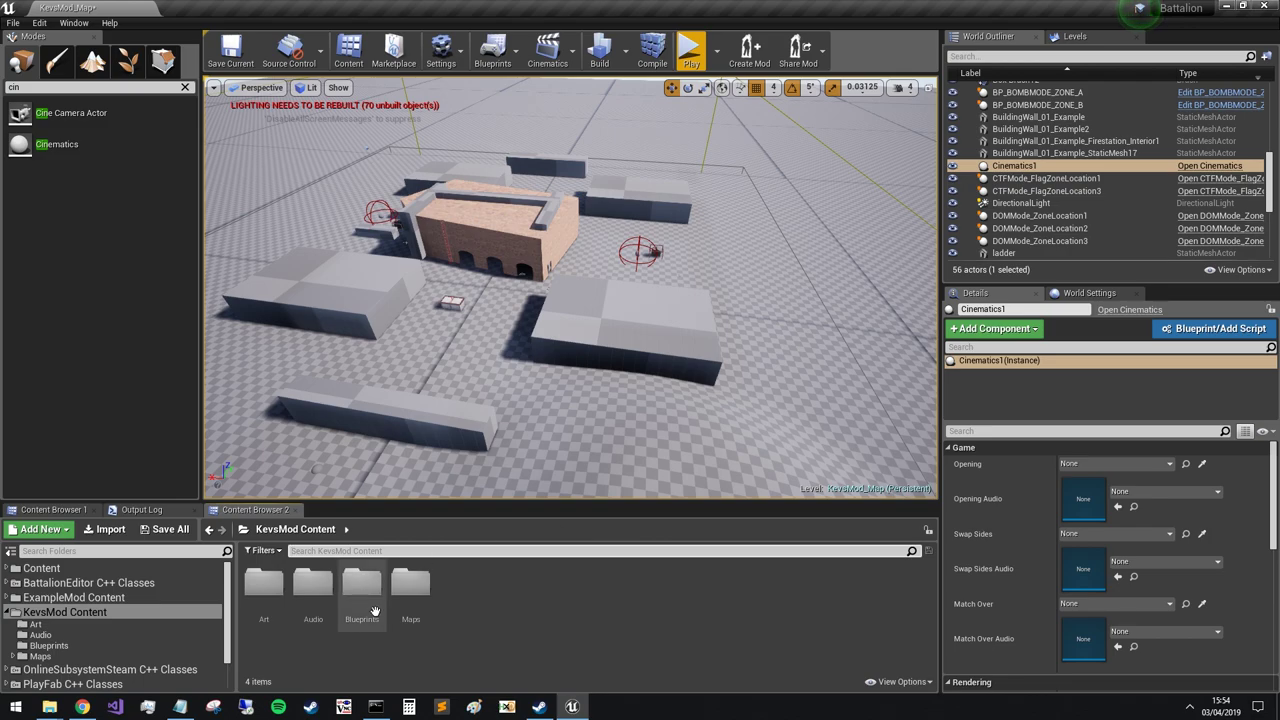
right_click(560, 588)
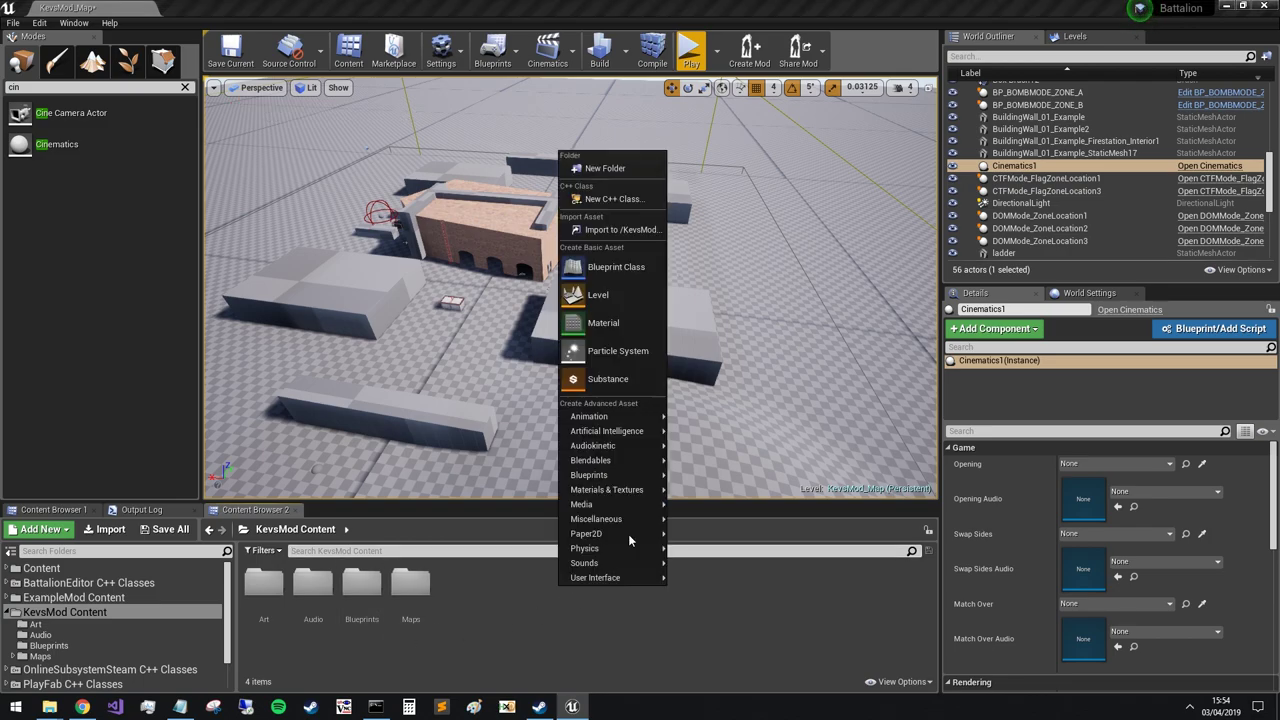
click(605, 170)
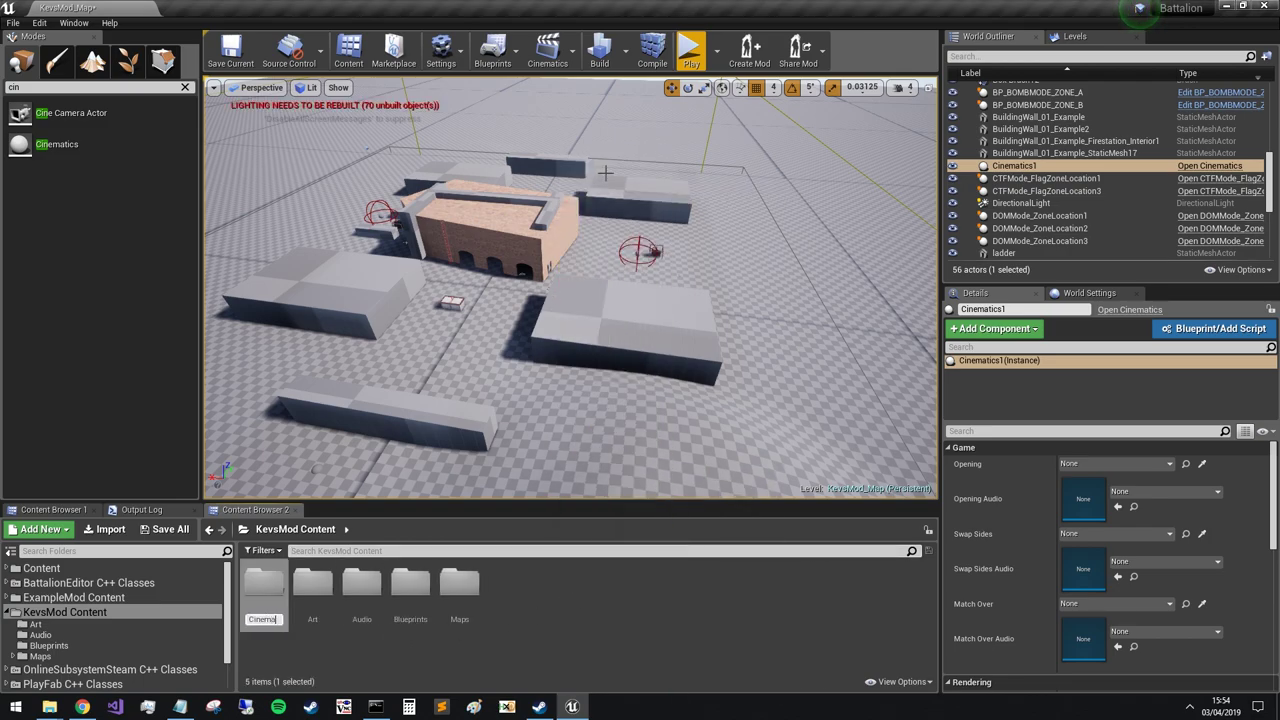
text(Cinematics)
key(Return)
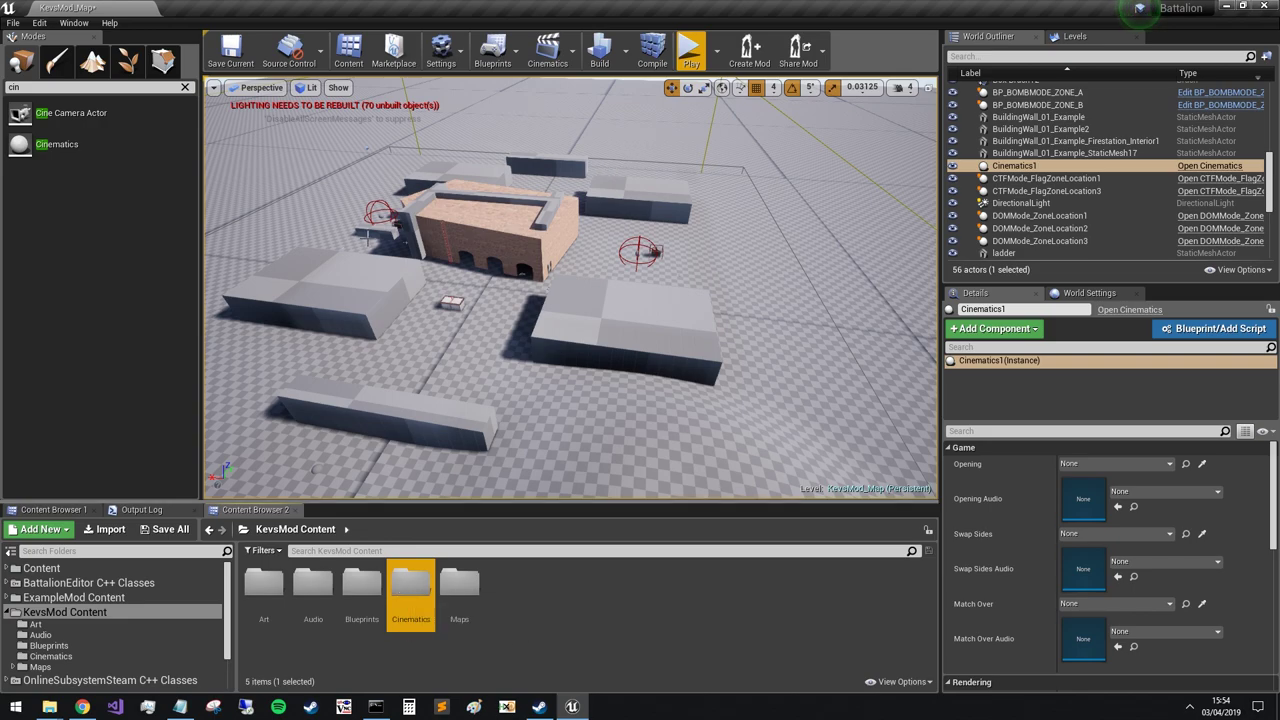
- Add a level sequence named NewLevelSequence in the KevsMod/Cinematics folder and save all levels and assets
click(547, 50)
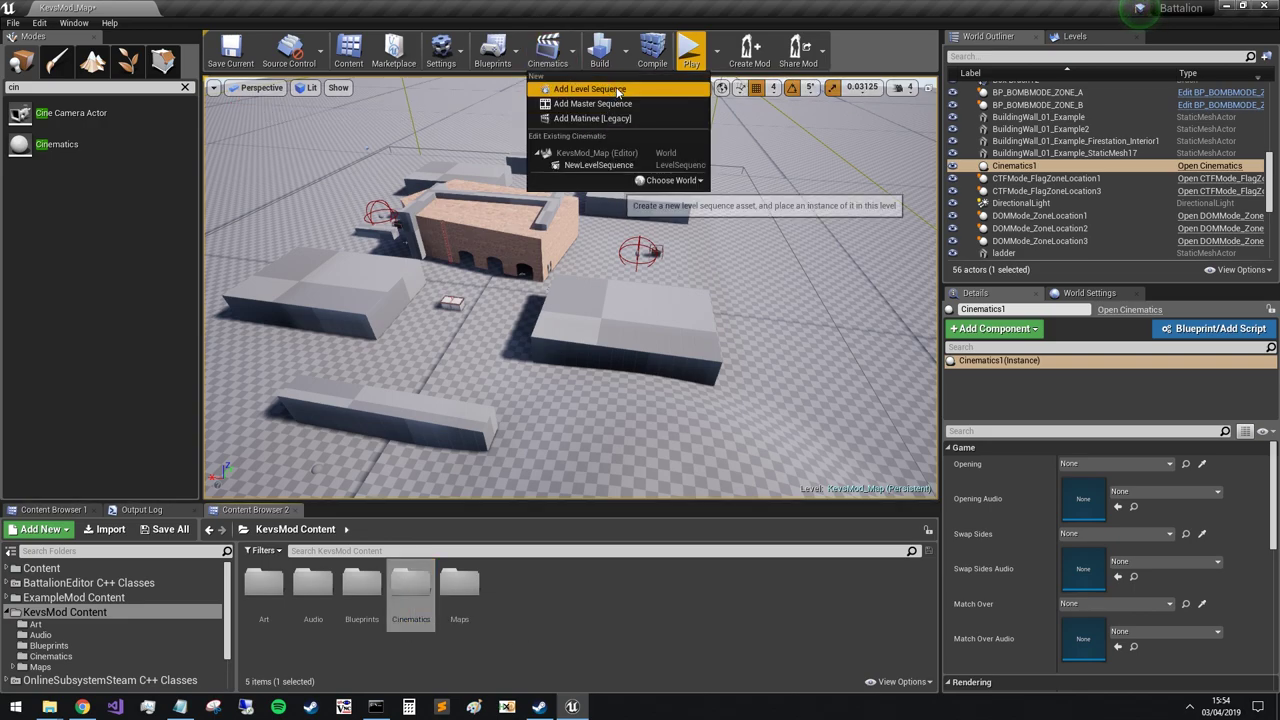
click(590, 89)
click(312, 377)
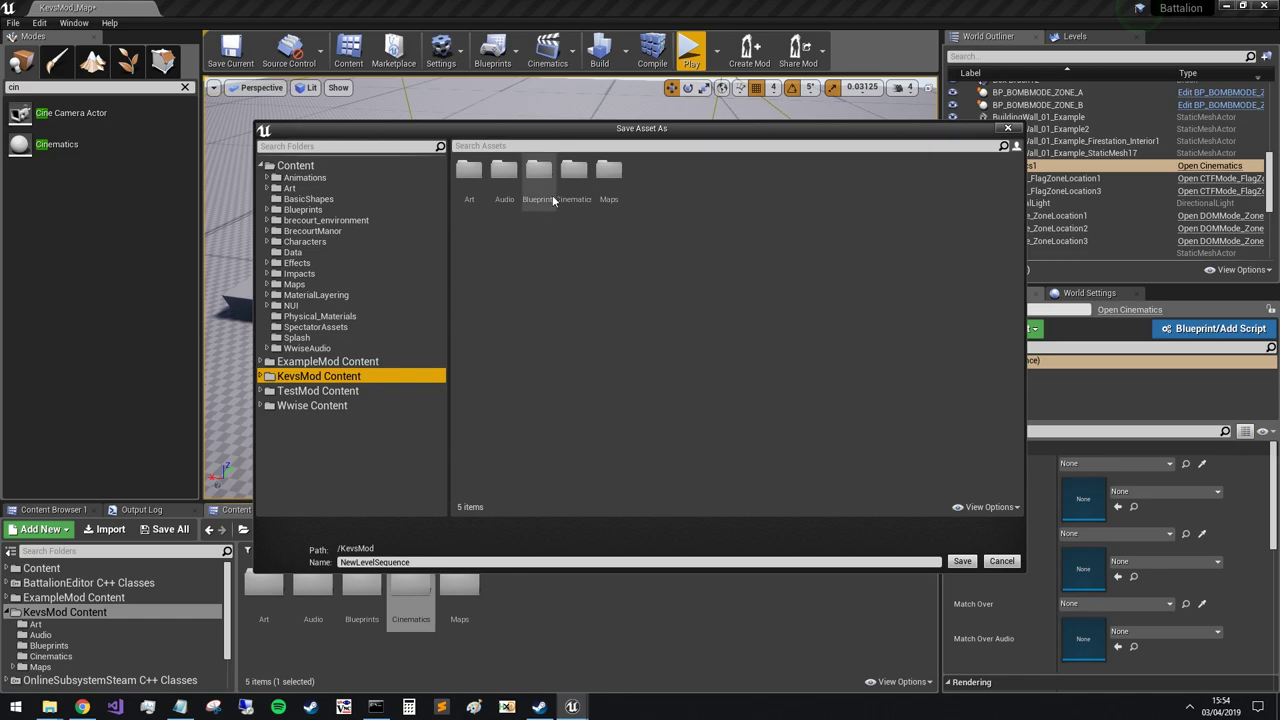
double_click(582, 173)
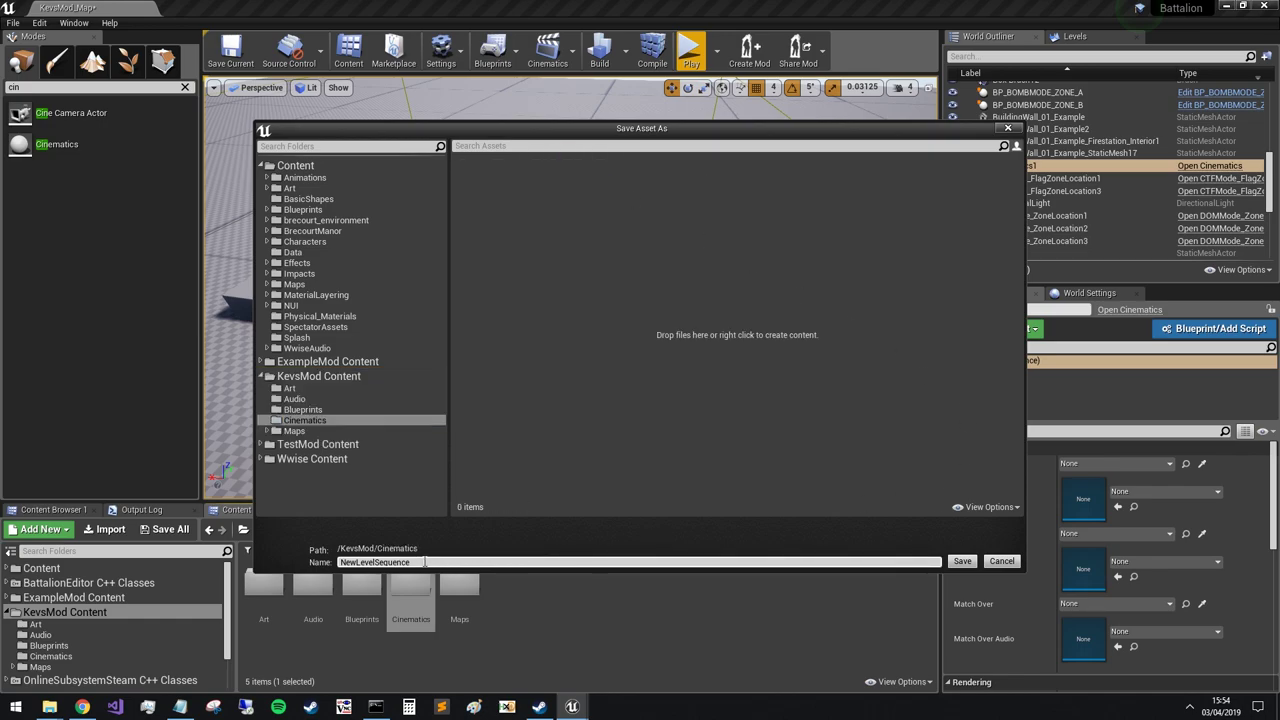
click(962, 562)
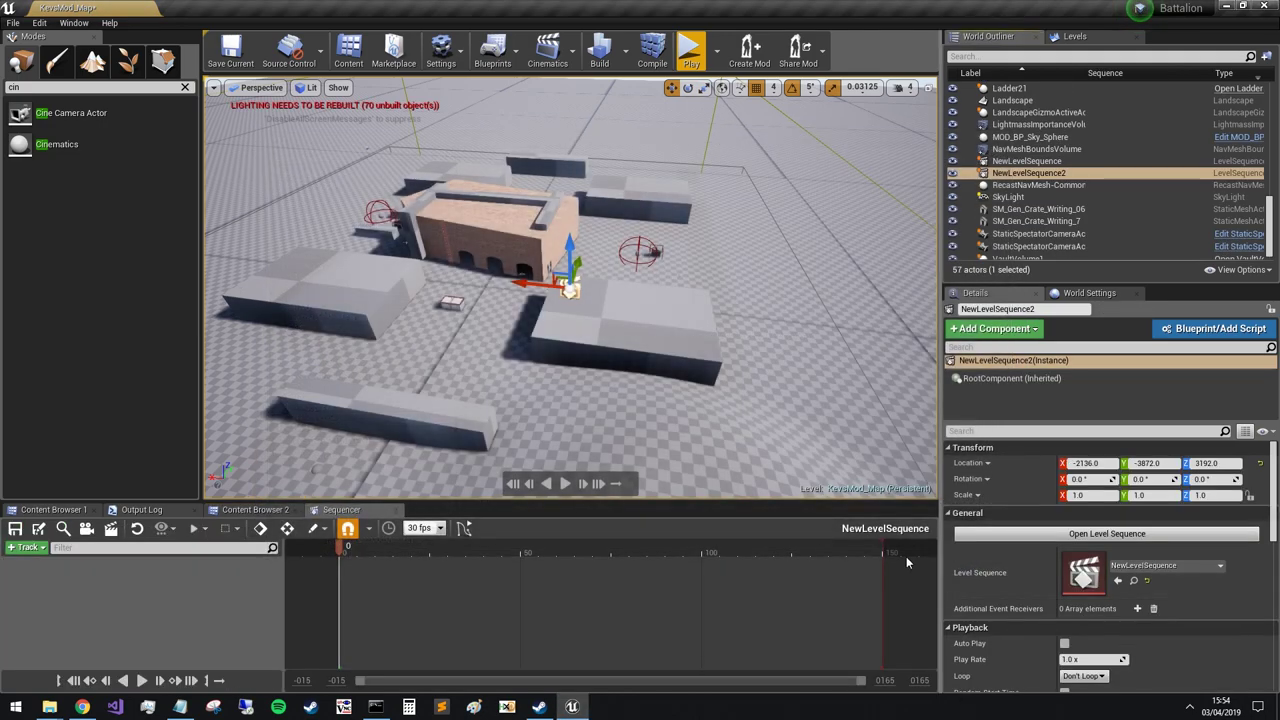
click(12, 20)
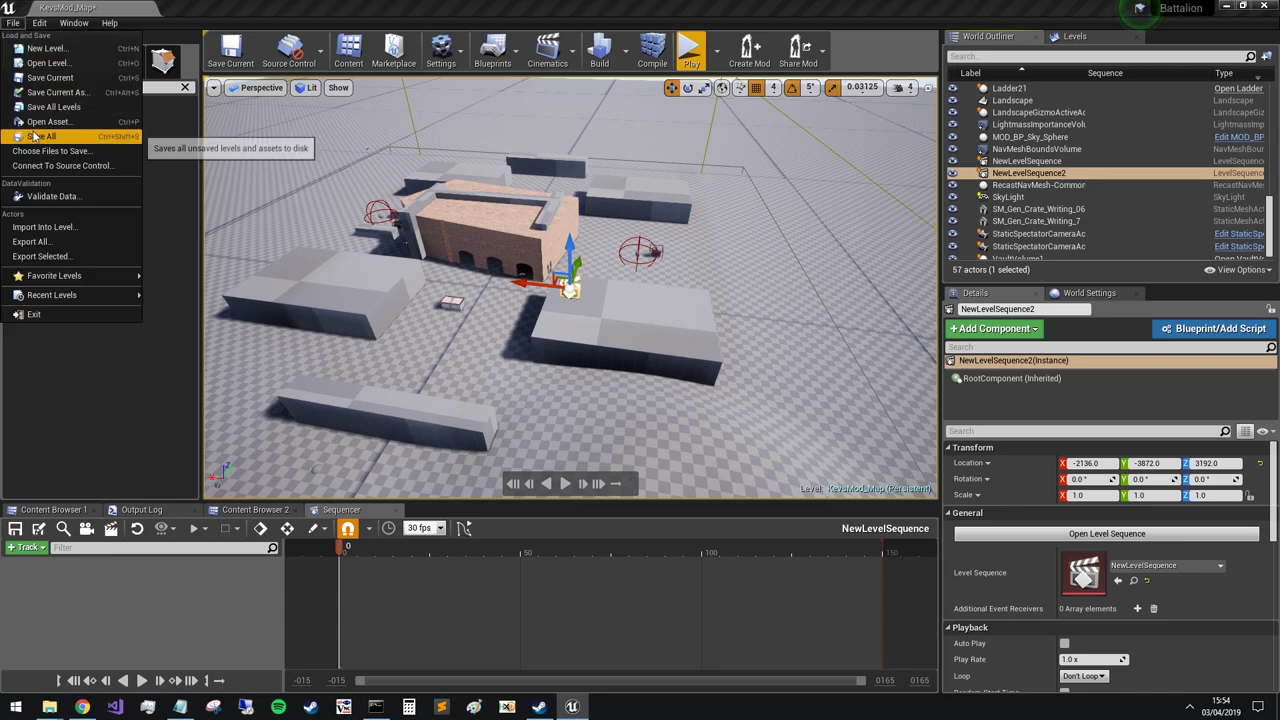
click(45, 130)
mouse_move(642, 367)
right_down()
mouse_move(600, 360)
mouse_move(647, 360)
right_up()
key(w)
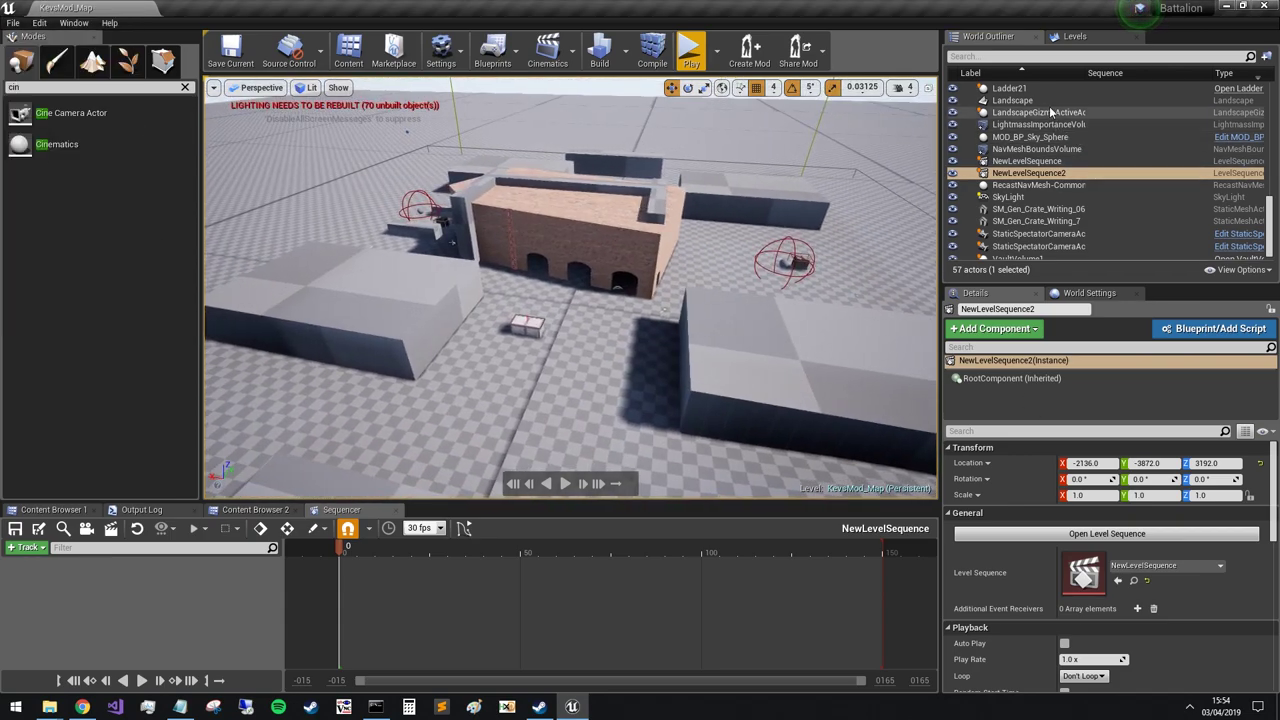
- Filter the level's actors by "cin", set the Cinematics1 actor's Opening sequence to NewLevelSequence and save the level
click(1016, 58)
text(cin)
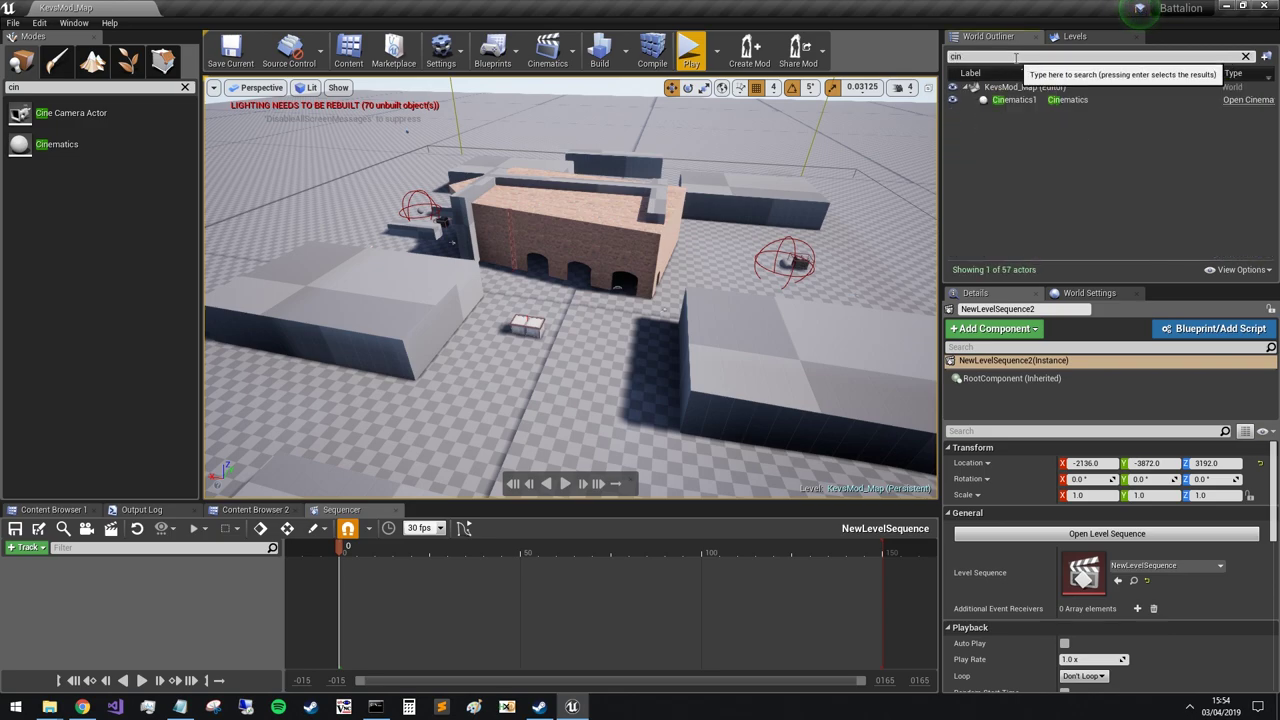
click(1085, 101)
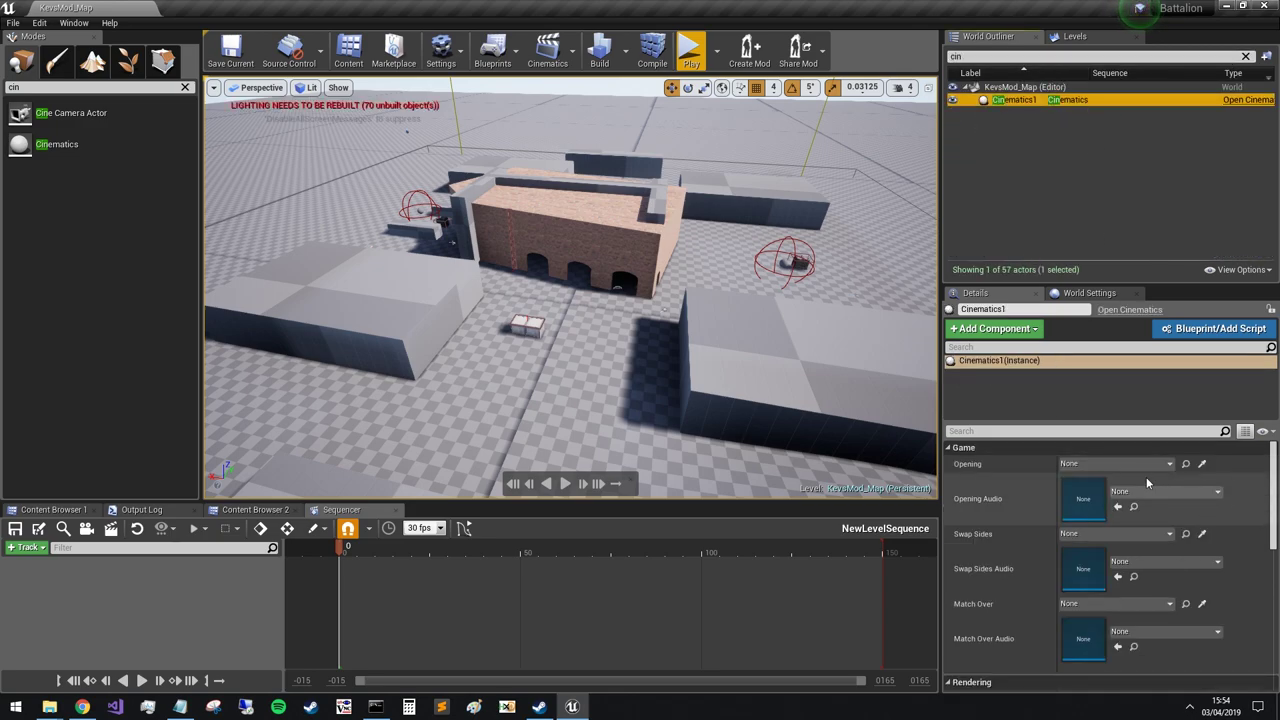
click(1115, 463)
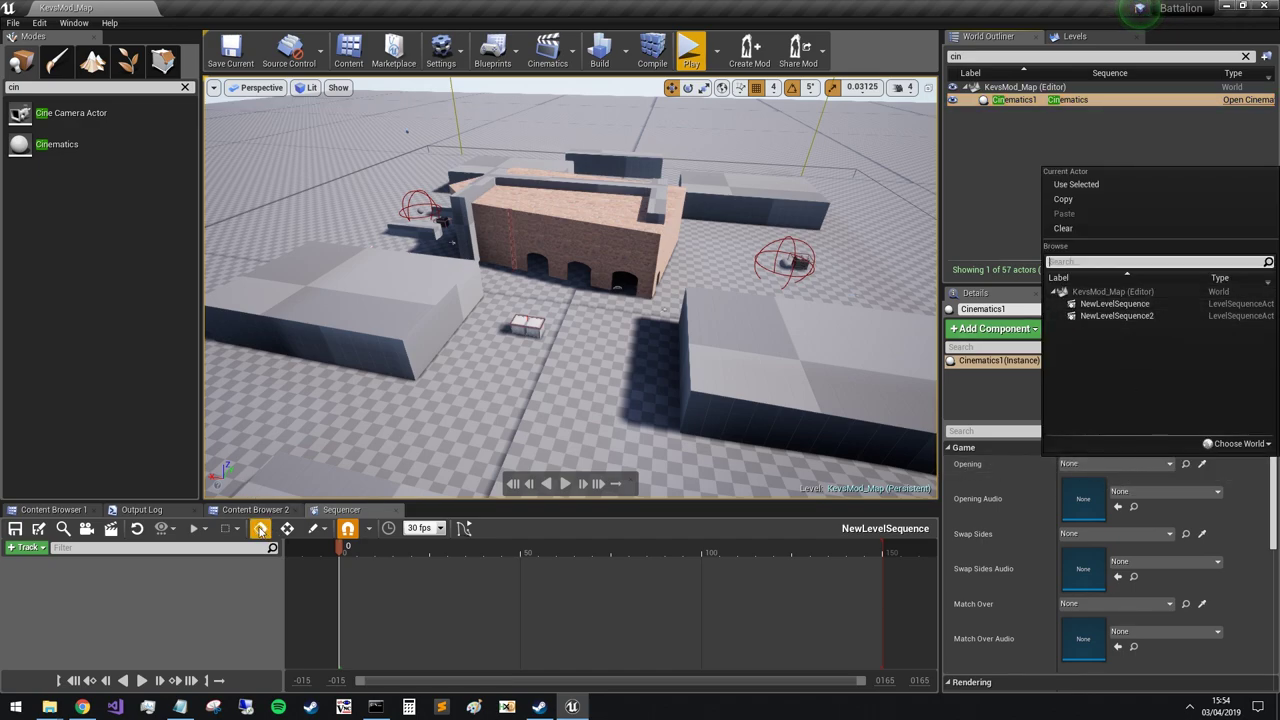
click(55, 510)
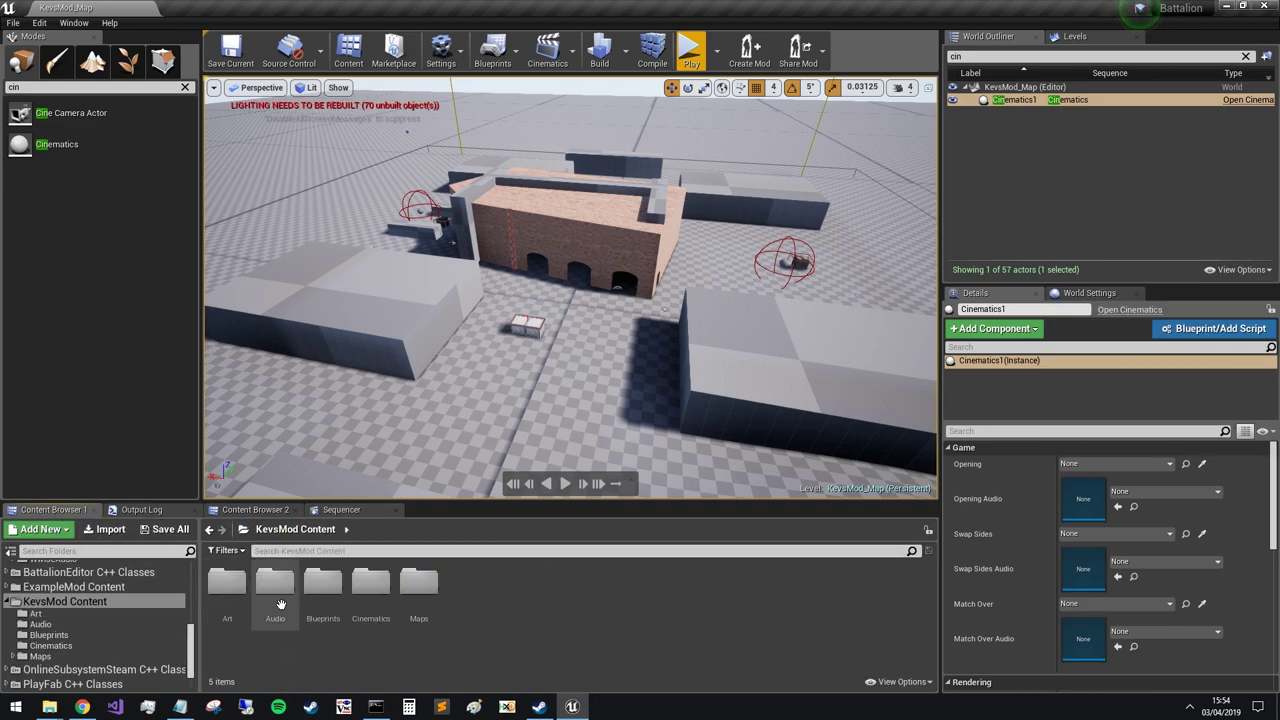
double_click(371, 584)
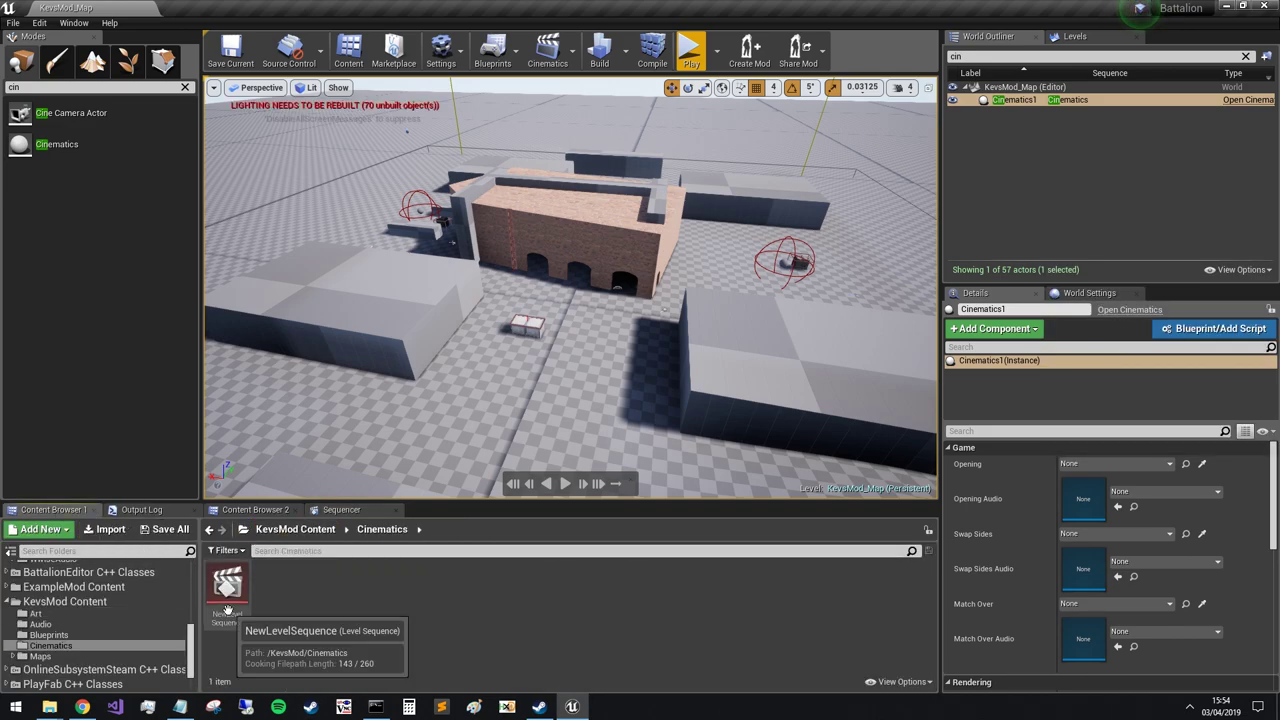
click(345, 511)
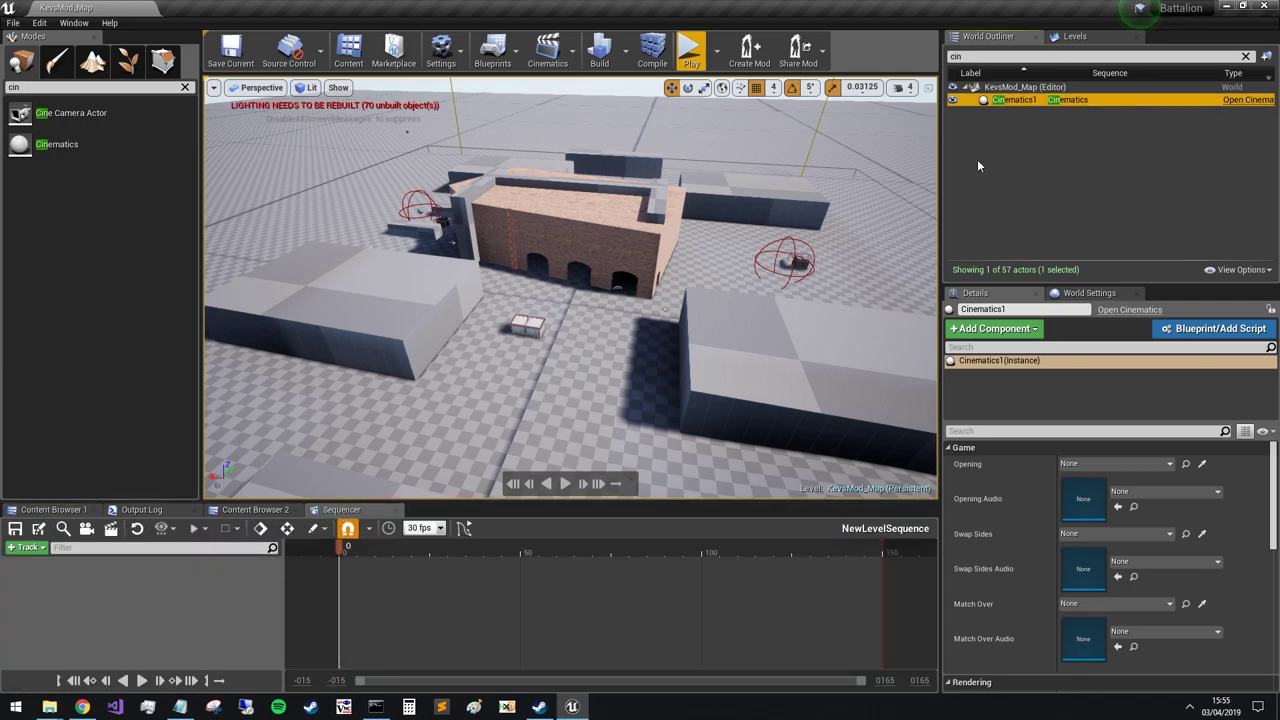
click(1153, 464)
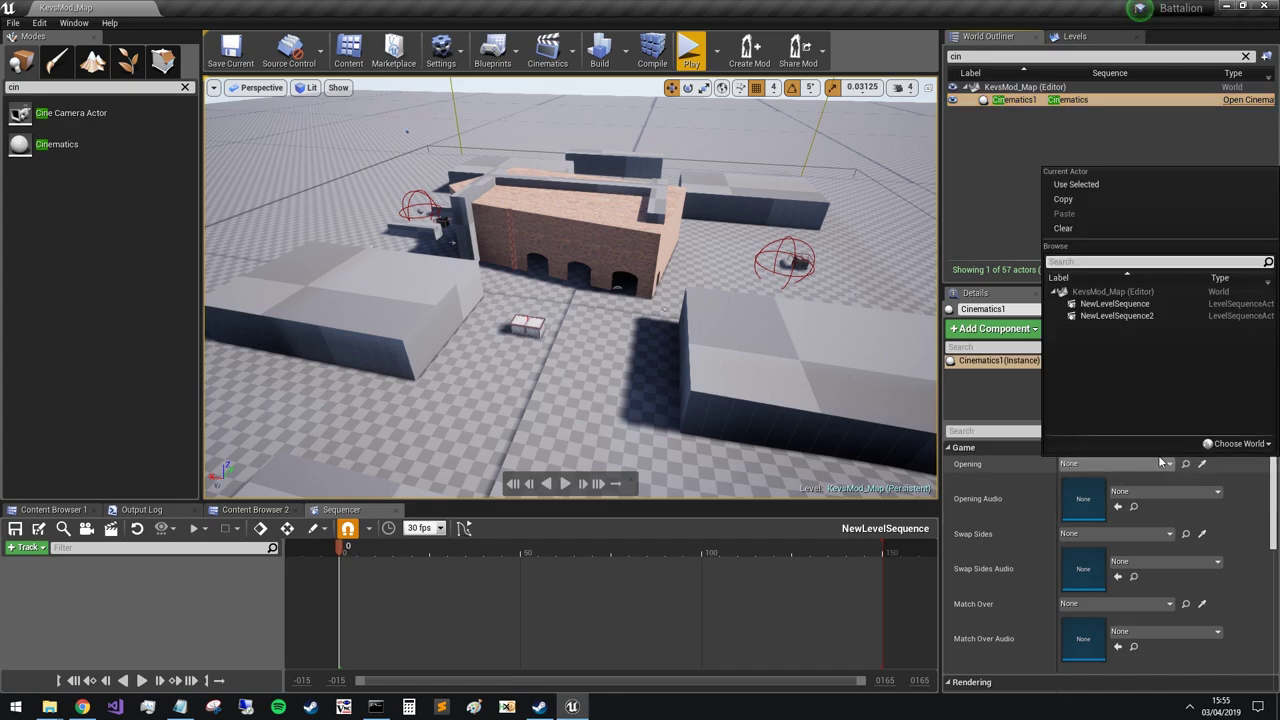
click(1112, 304)
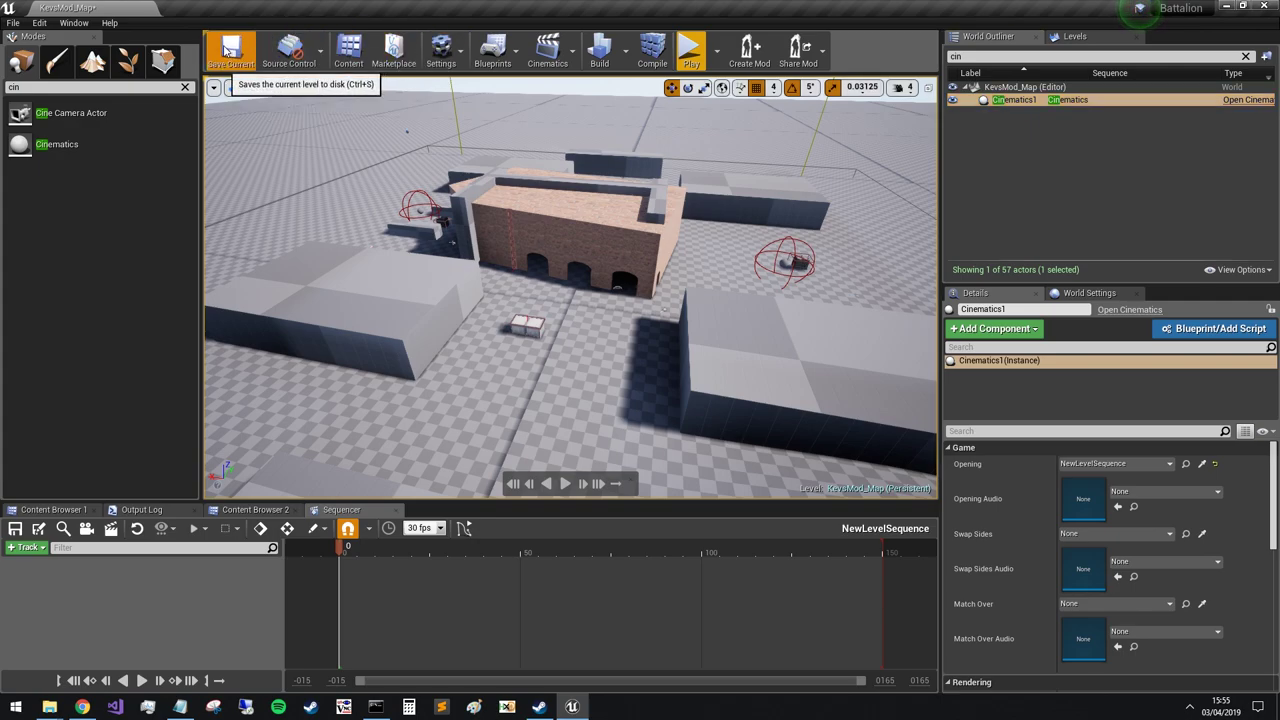
- Create a cine camera in NewLevelSequence and set it as the current camera cut
key(s)
mouse_move(478, 328)
right_down()
mouse_move(518, 312)
mouse_move(486, 320)
right_up()
key(w)
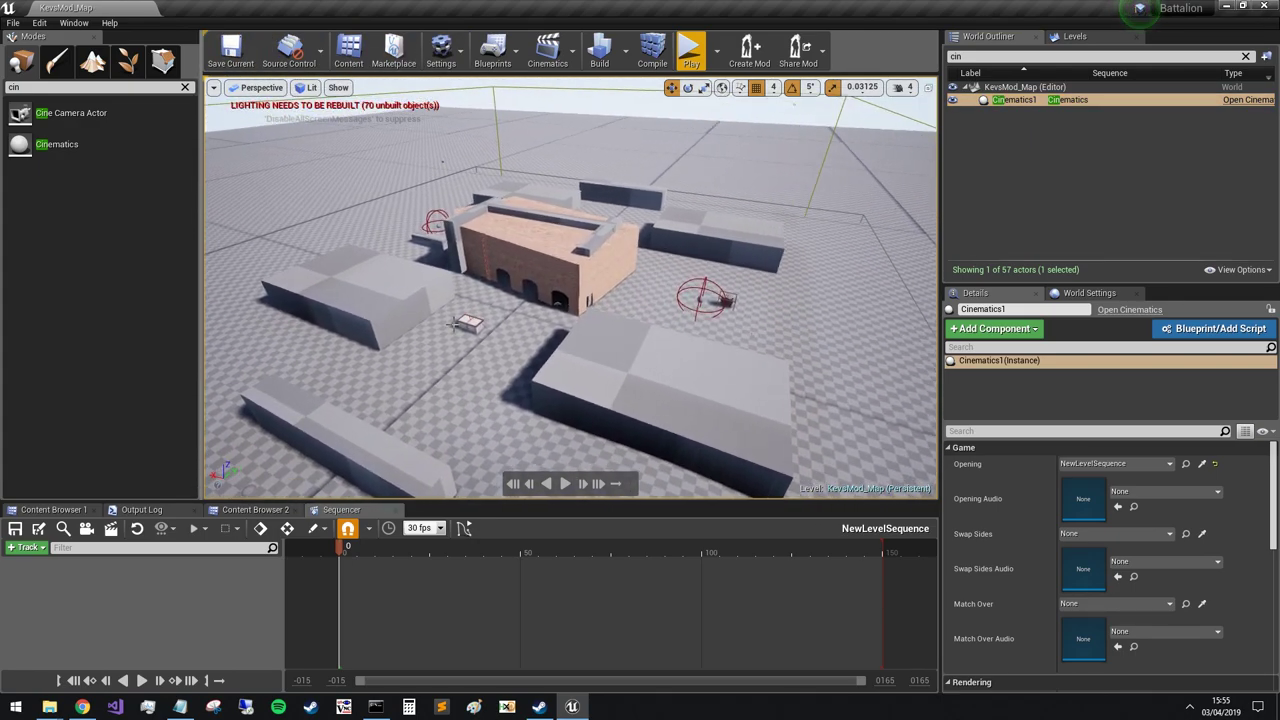
click(86, 528)
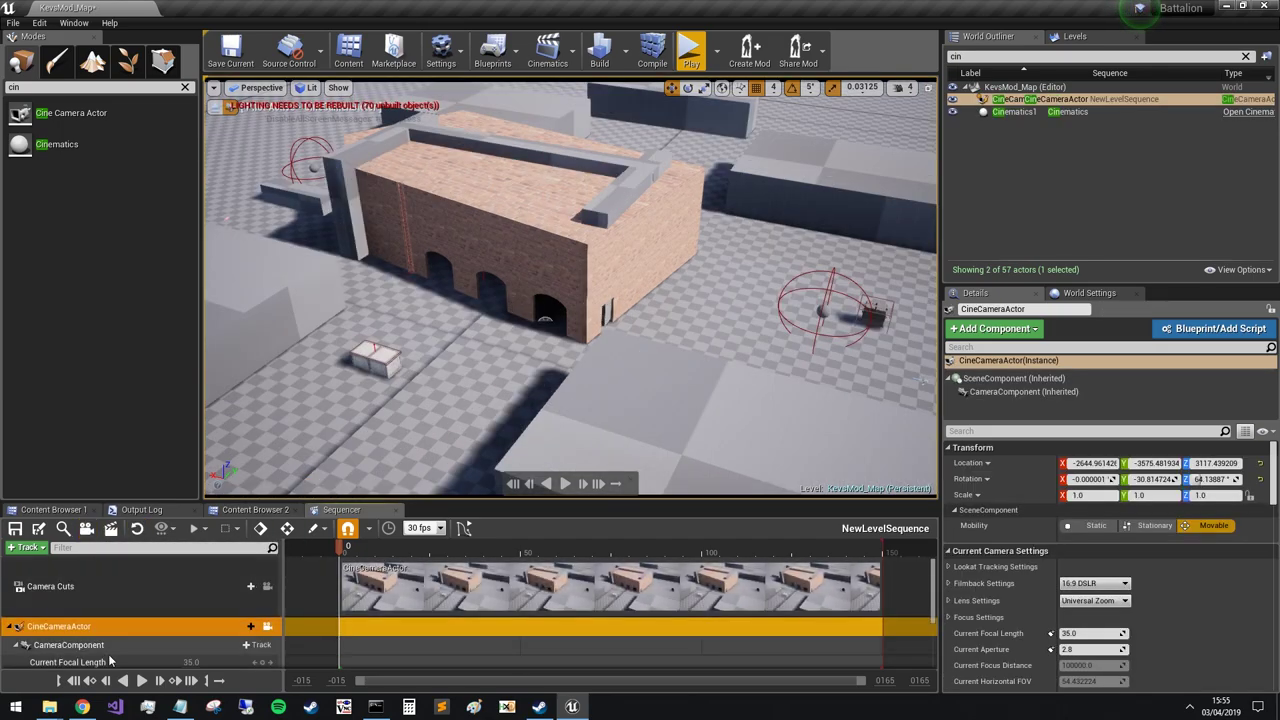
- Lower the cine camera's Current Focal Length to about 20
scroll(112, 655, down, 2)
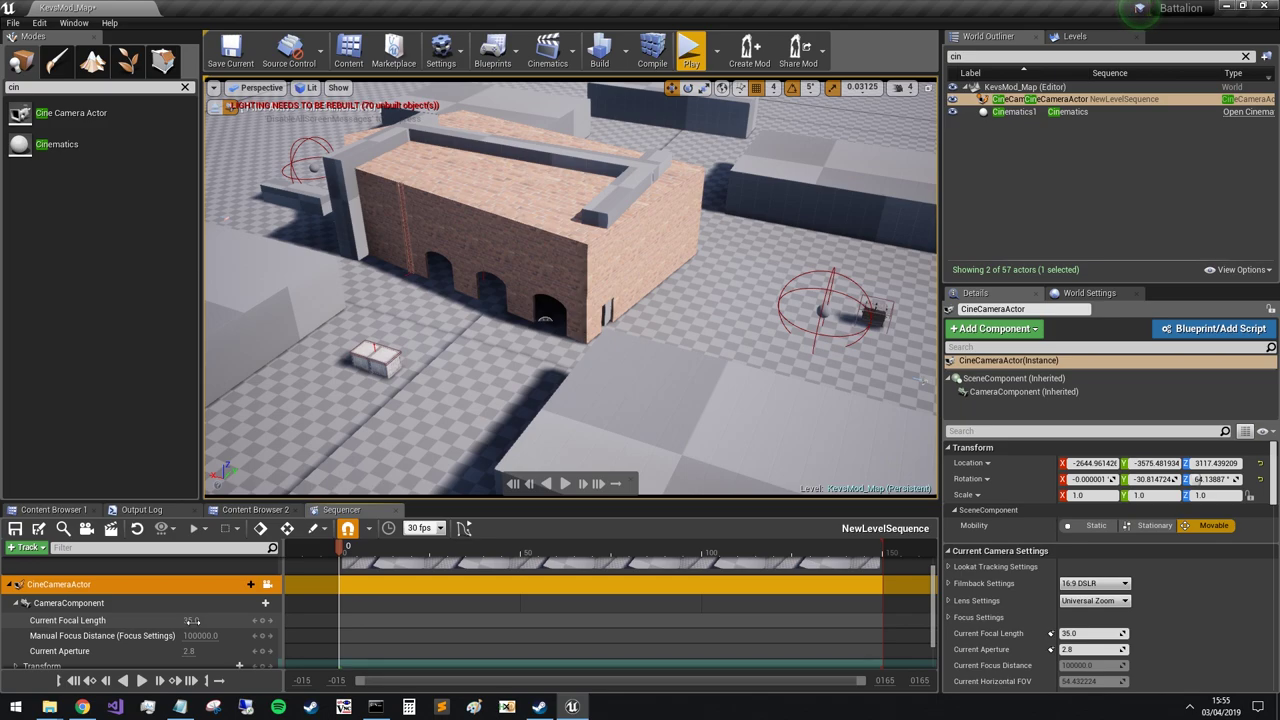
drag(192, 620, 117, 620)
scroll(414, 419, down, 10)
scroll(404, 277, up, 2)
drag(196, 620, 211, 620)
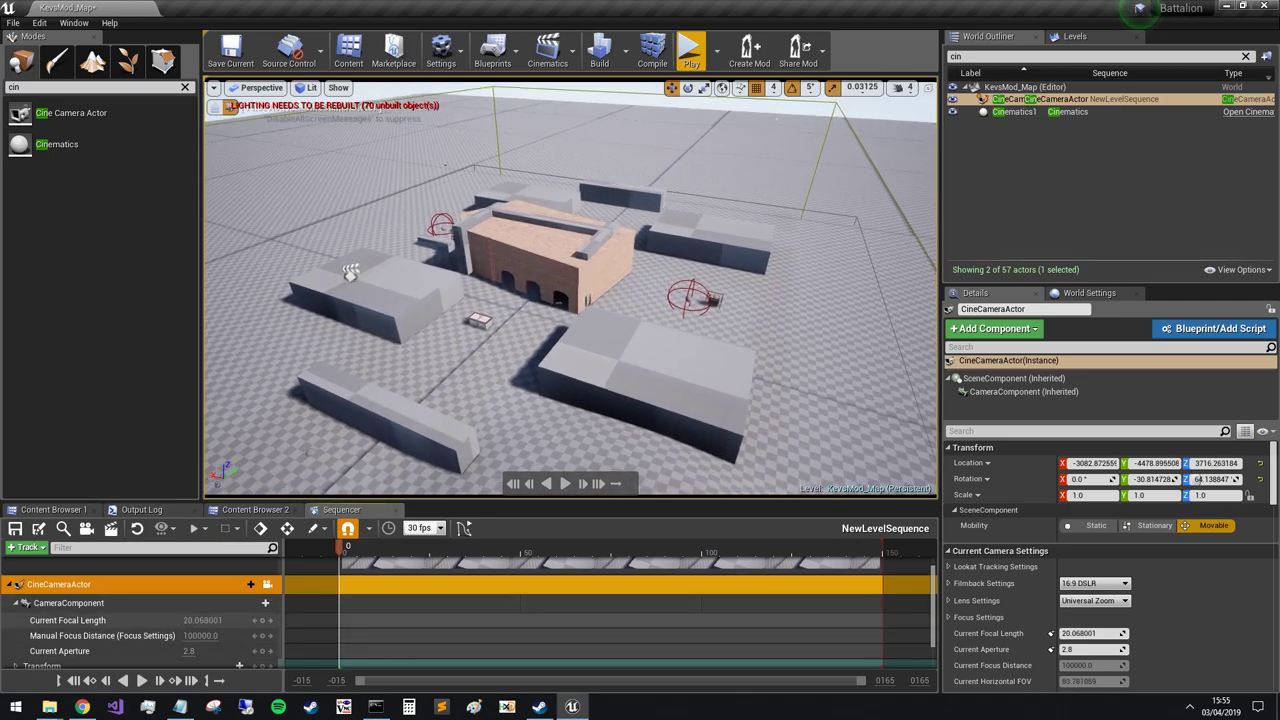
- Reposition the cine camera for a wide, elevated opening shot of the brick building and the surrounding blocks
key(w)
right_drag(420, 330, 379, 330)
key(a)
key(s)
key(a)
key(d)
key(d)
key(w)
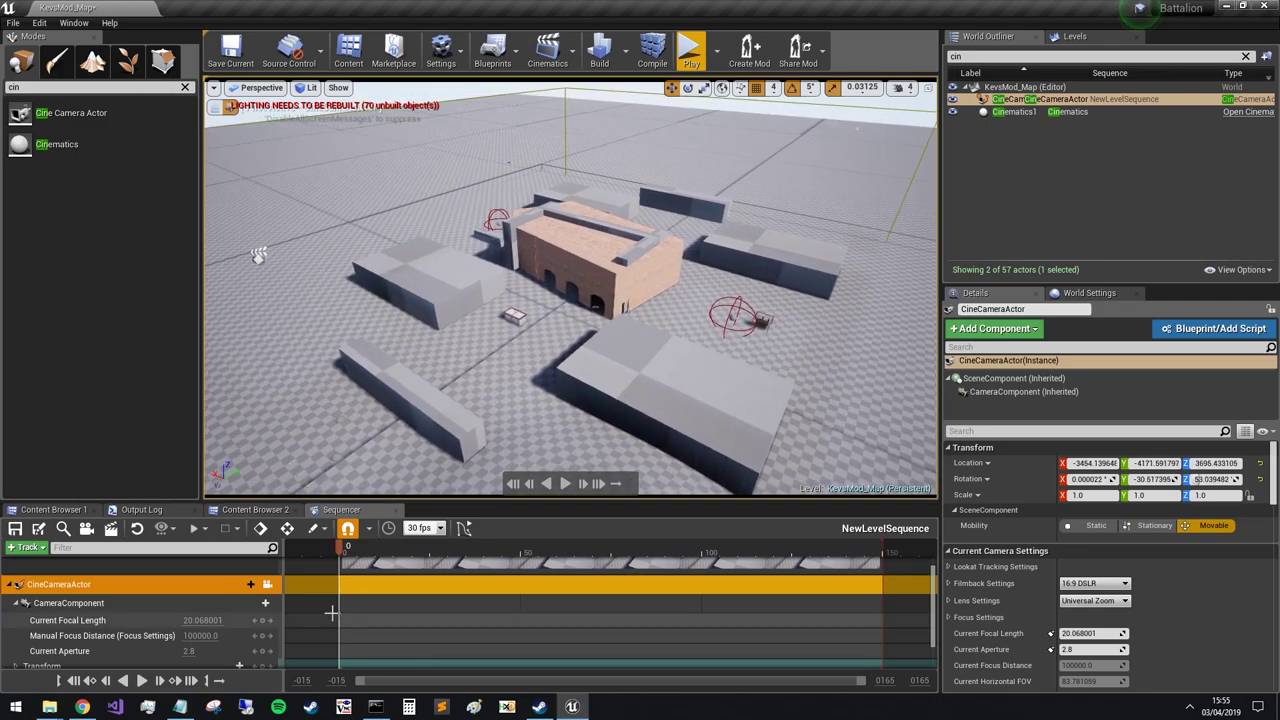
- Collapse the CameraComponent tracks and add a Transform key for the camera at frame 0
scroll(89, 663, down, 2)
scroll(60, 640, up, 3)
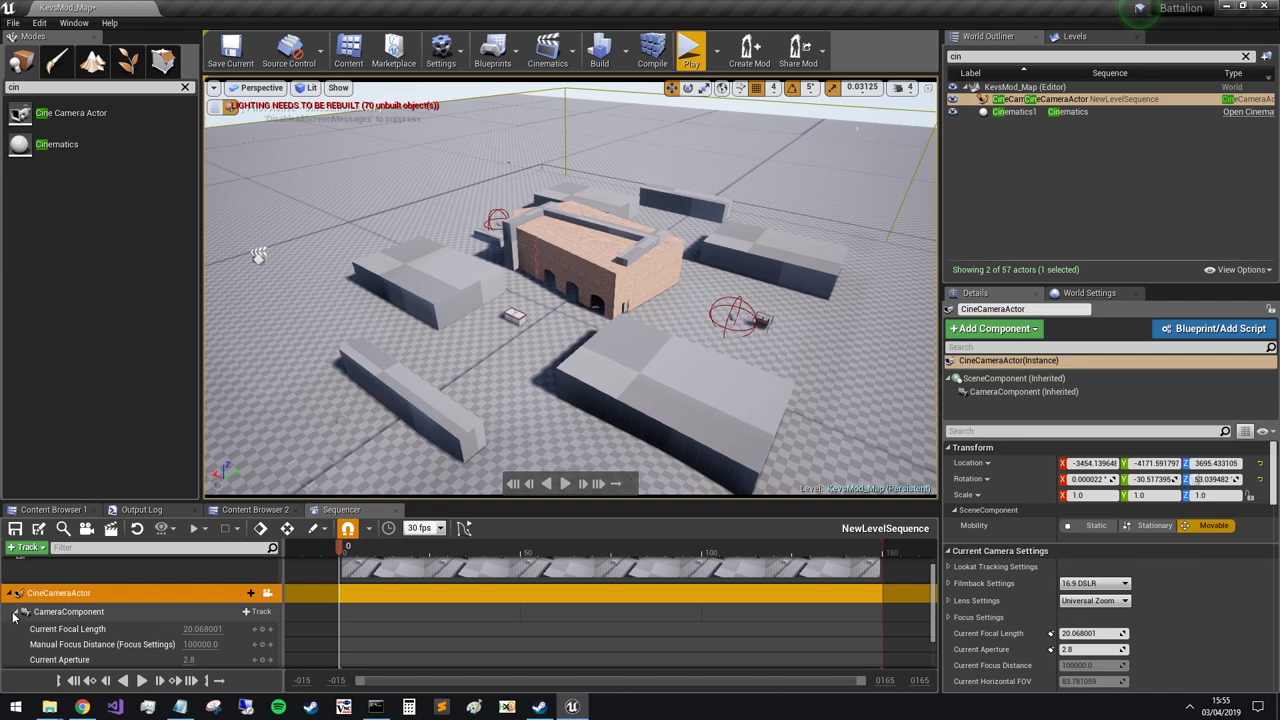
click(16, 615)
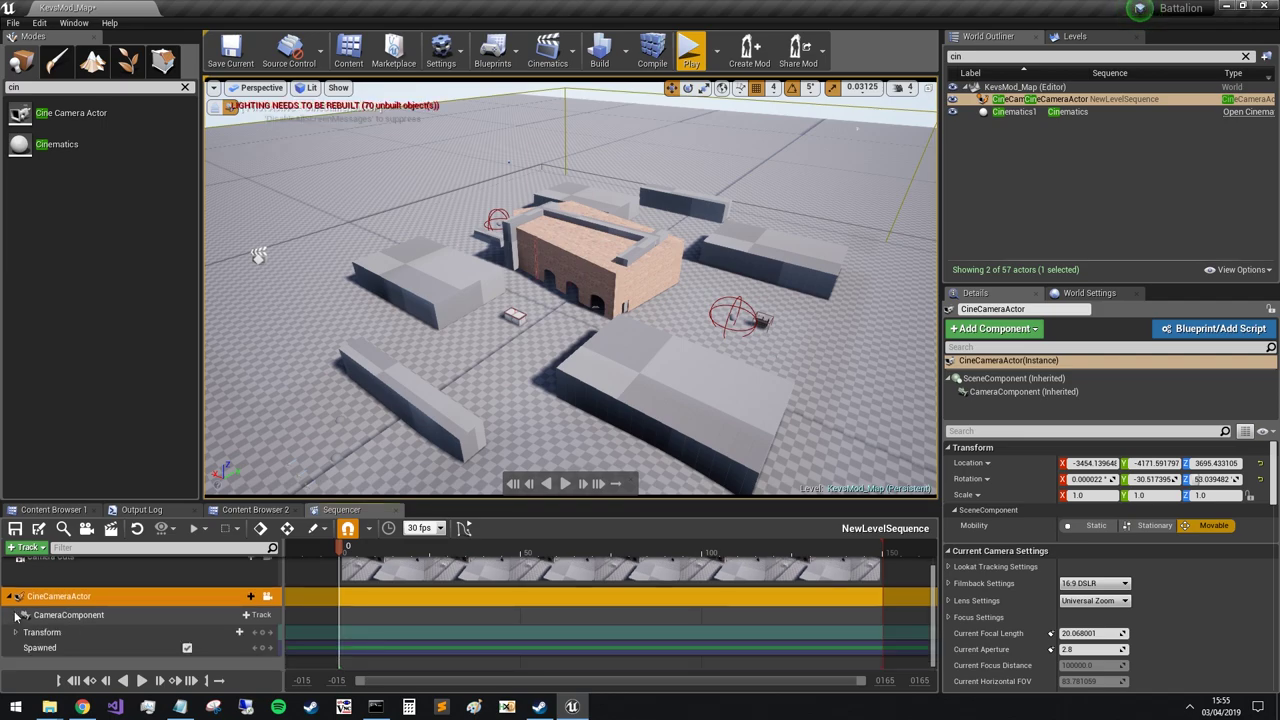
click(264, 637)
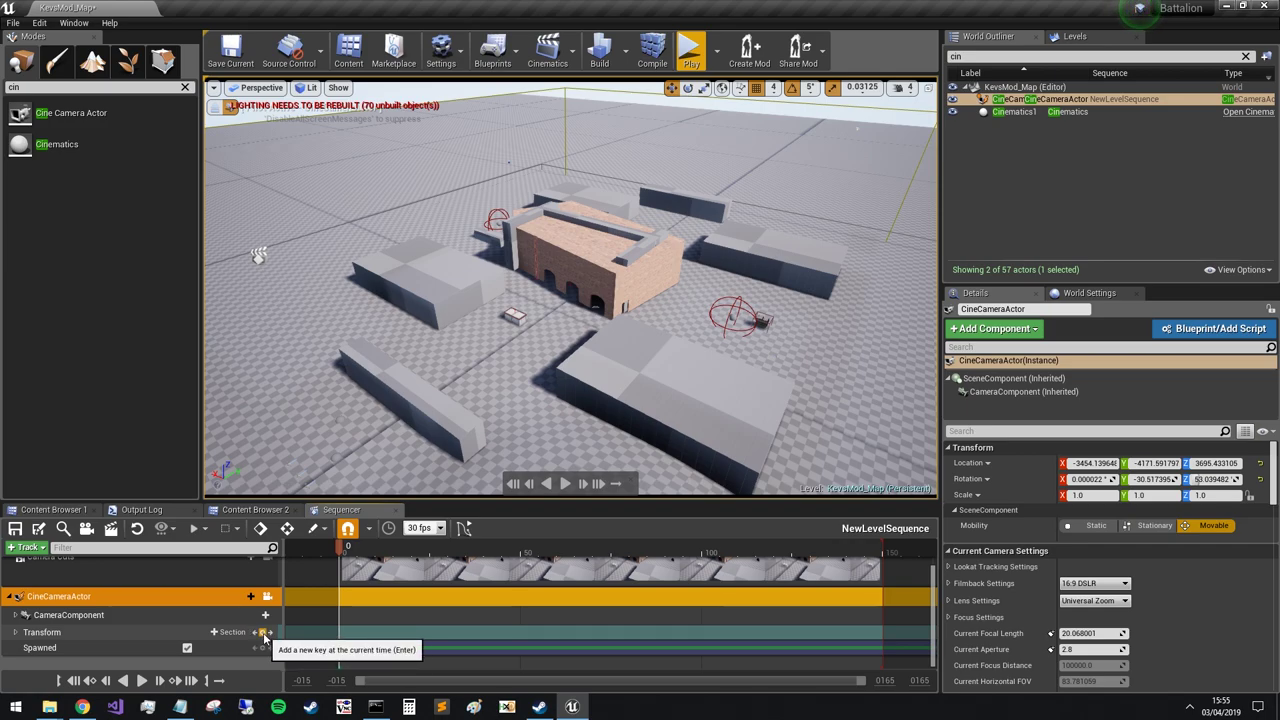
click(264, 635)
- At frame 50, swing the camera around to another side of the level and add a Transform key
key(a)
right_drag(493, 357, 850, 357)
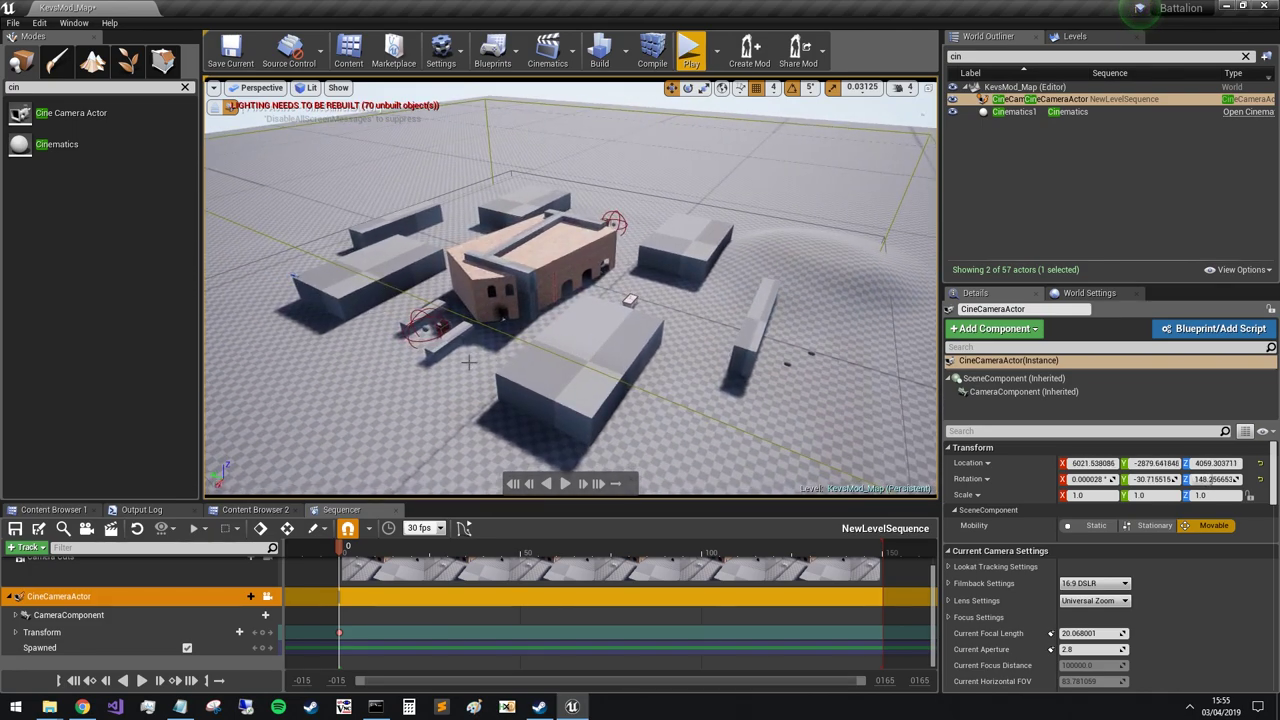
drag(341, 560, 352, 557)
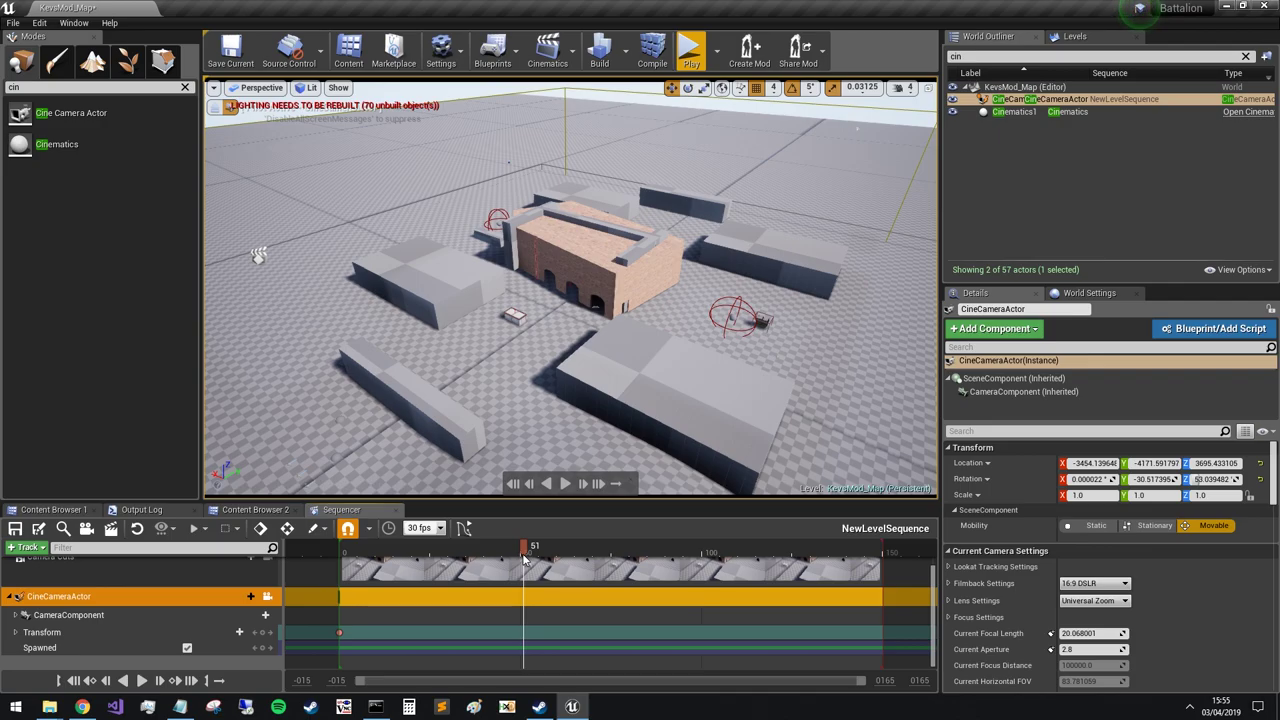
key(a)
right_drag(510, 350, 810, 340)
key(s)
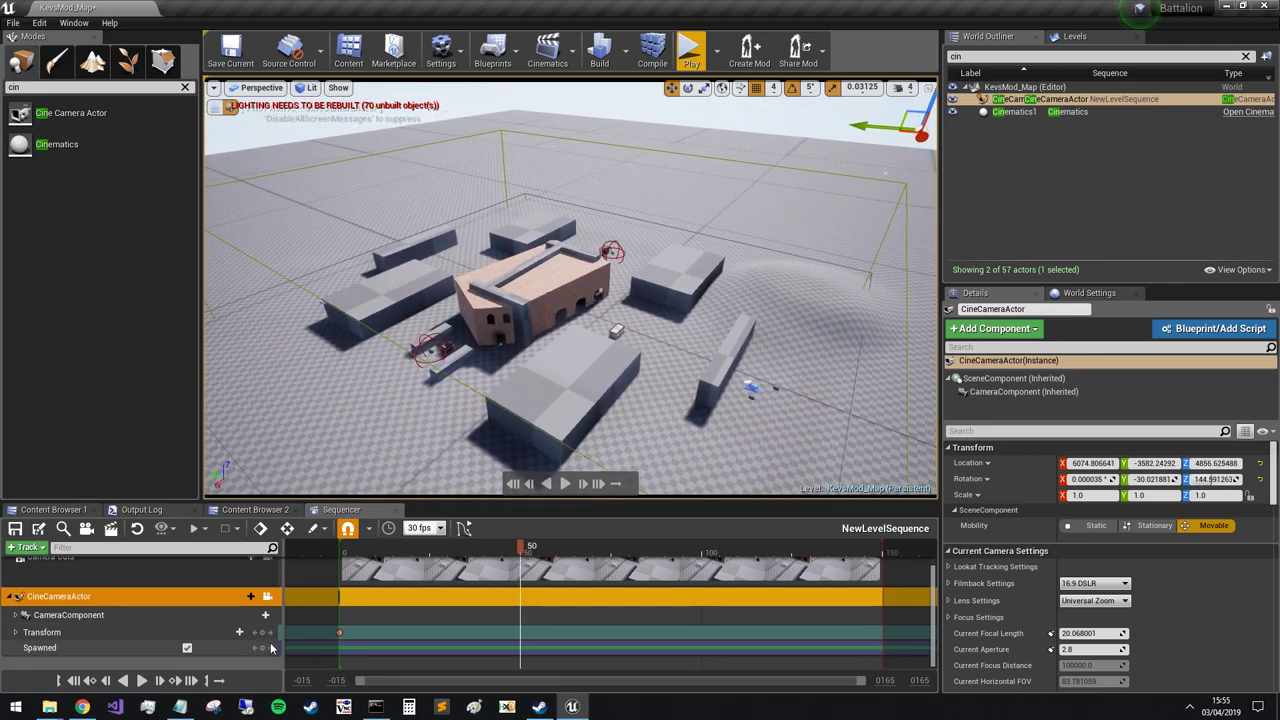
click(266, 632)
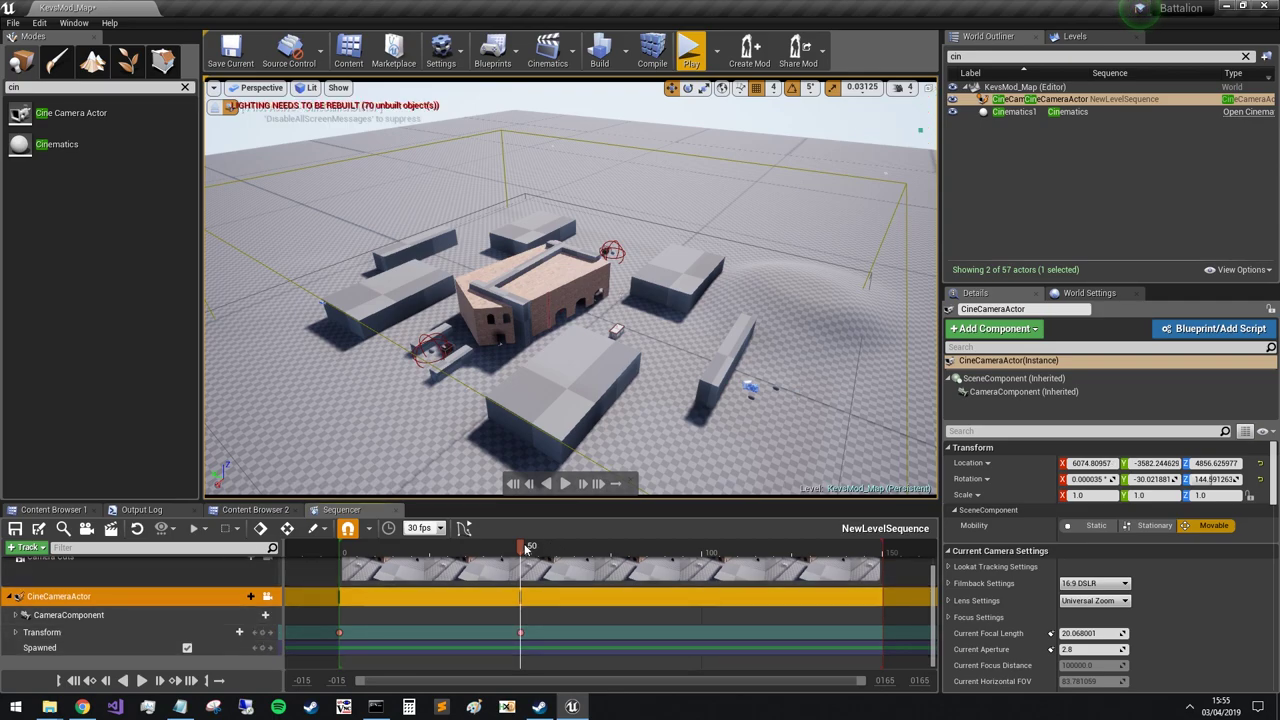
- At frame 100, move the camera farther around the building to a higher, wider view and add a Transform key
key(a)
right_drag(570, 330, 840, 342)
key(s)
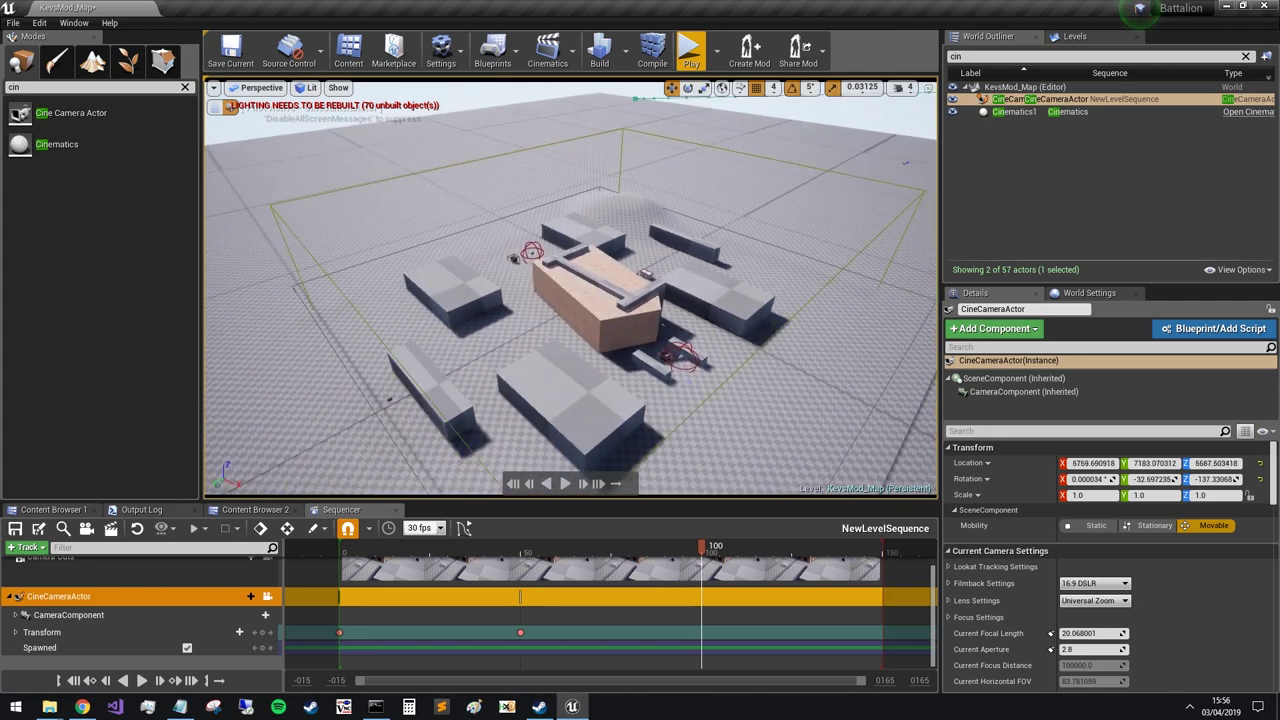
right_drag(760, 456, 790, 460)
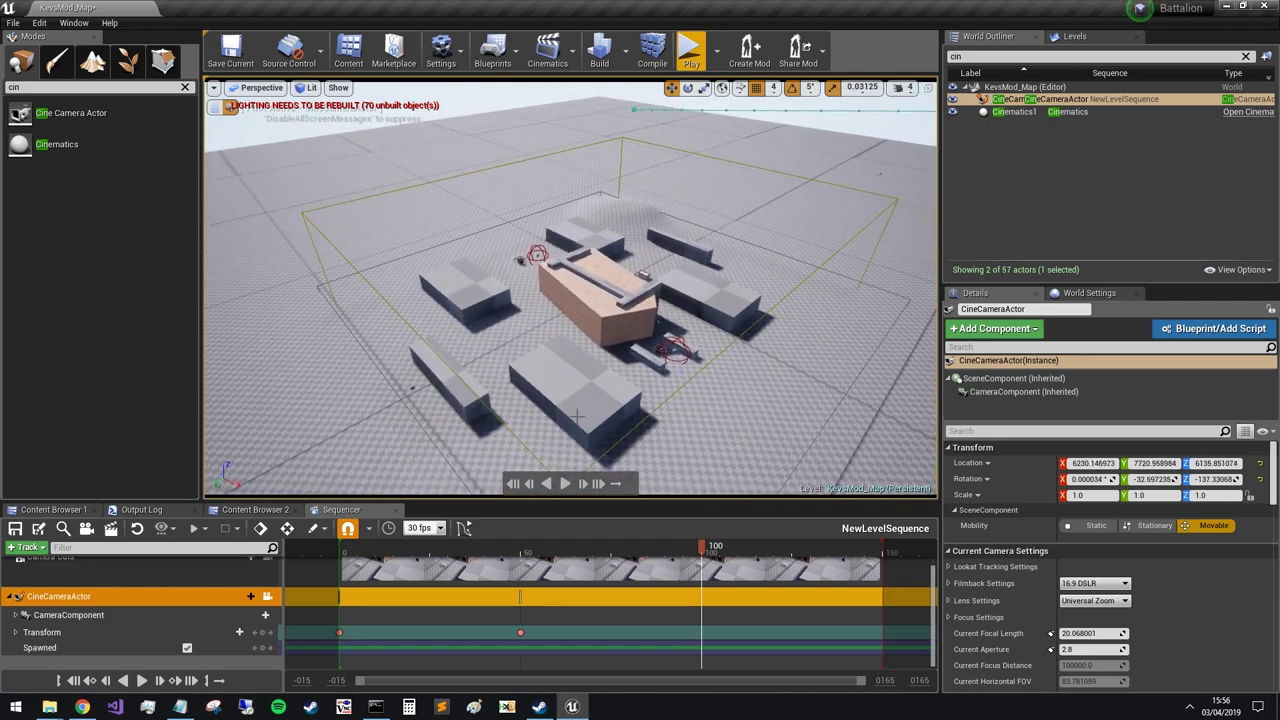
click(266, 632)
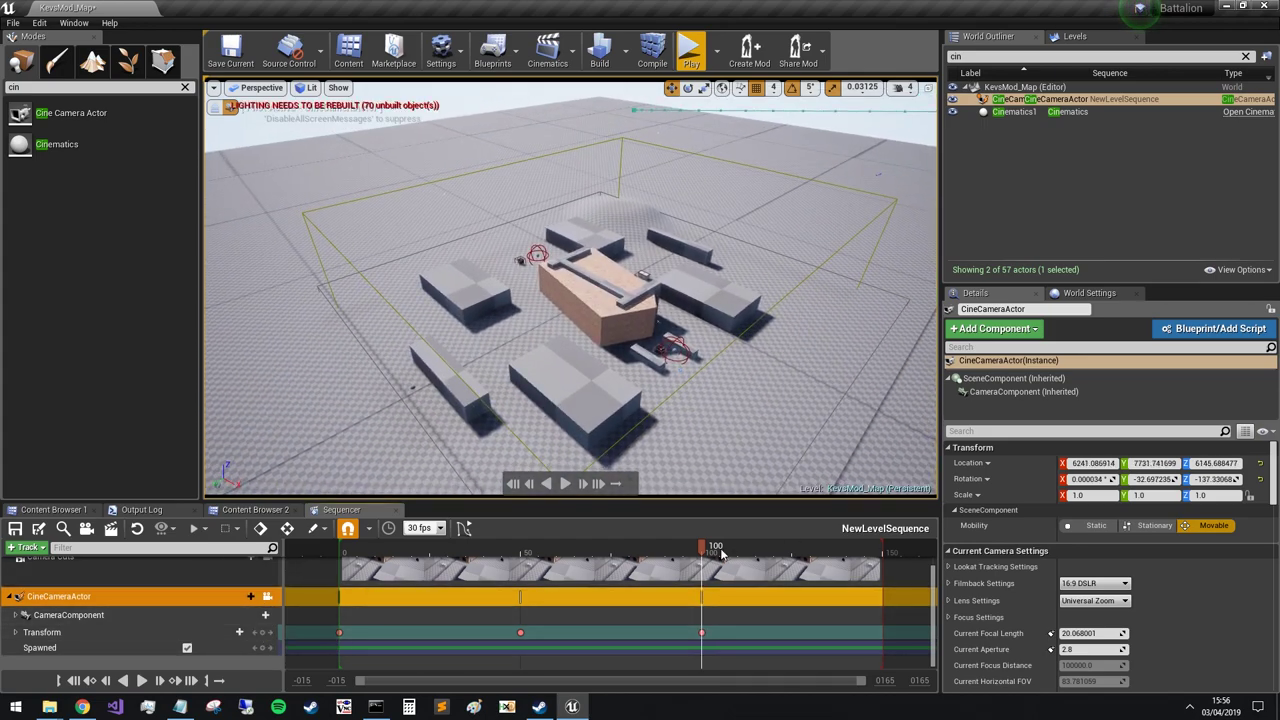
- Scrub the sequence between frames 100 and 0 to review the camera motion, ending at frame 0
drag(703, 548, 563, 569)
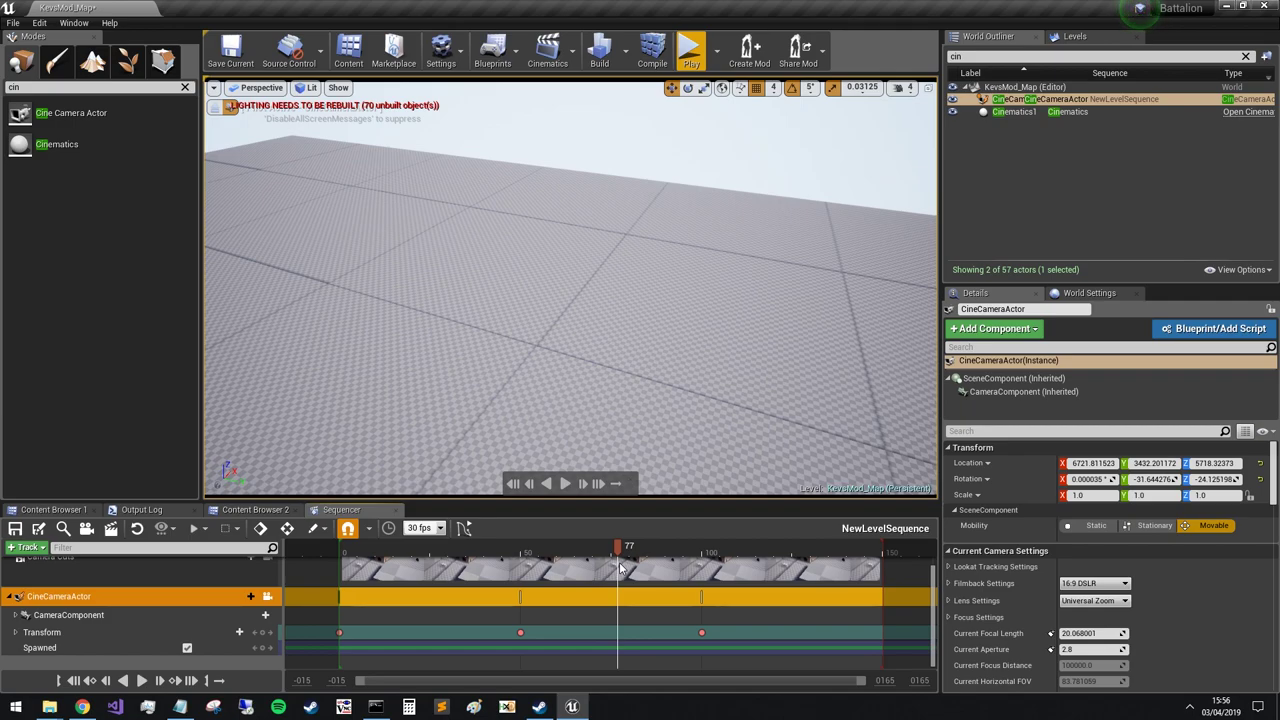
drag(651, 570, 697, 570)
drag(577, 569, 339, 604)
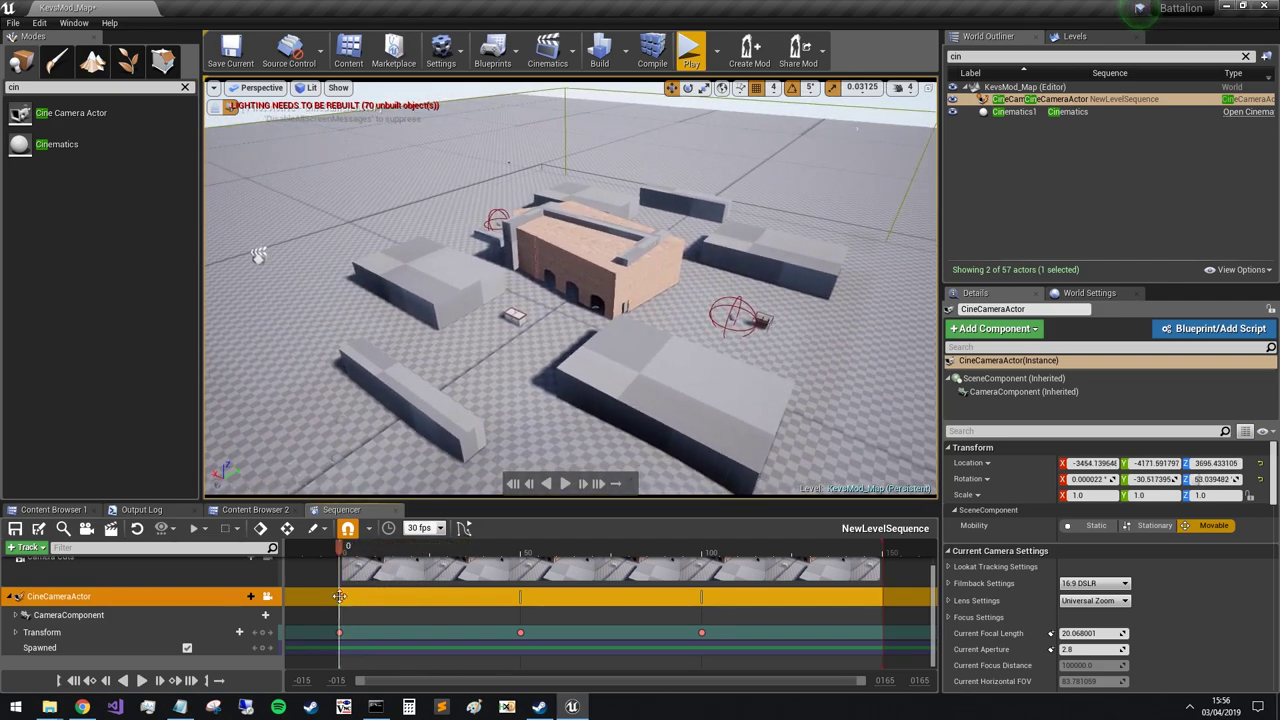
- Save the current level and select the Cinematics1 actor to check its Opening sequence assignment
click(232, 55)
click(1013, 111)
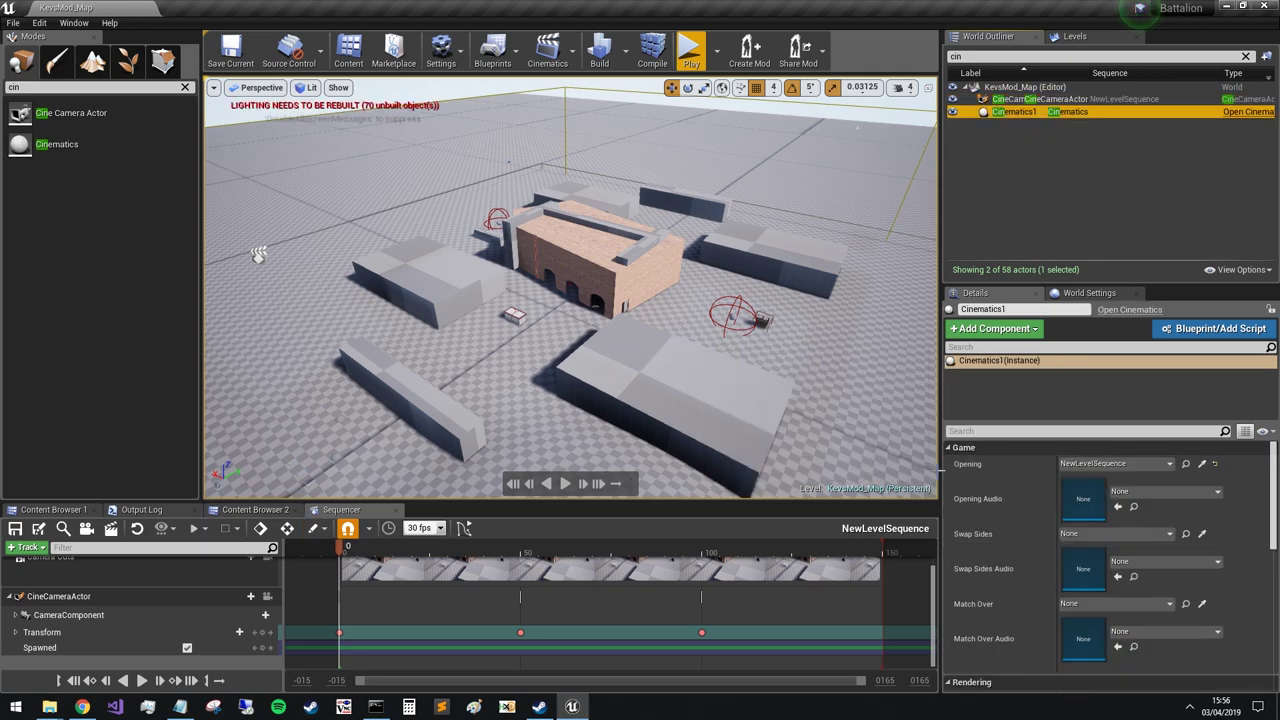
- Test the level by playing it in the editor viewport, and stop the play session
right_drag(501, 344, 492, 380)
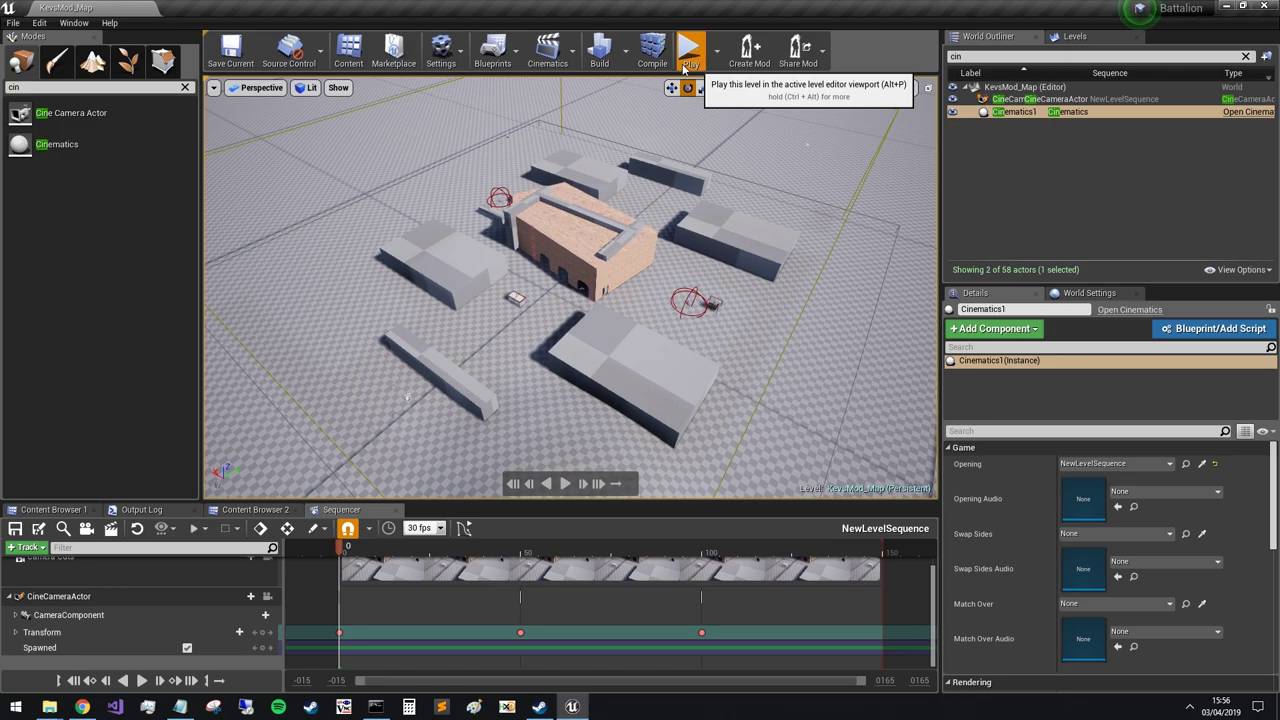
click(690, 50)
key(Escape)
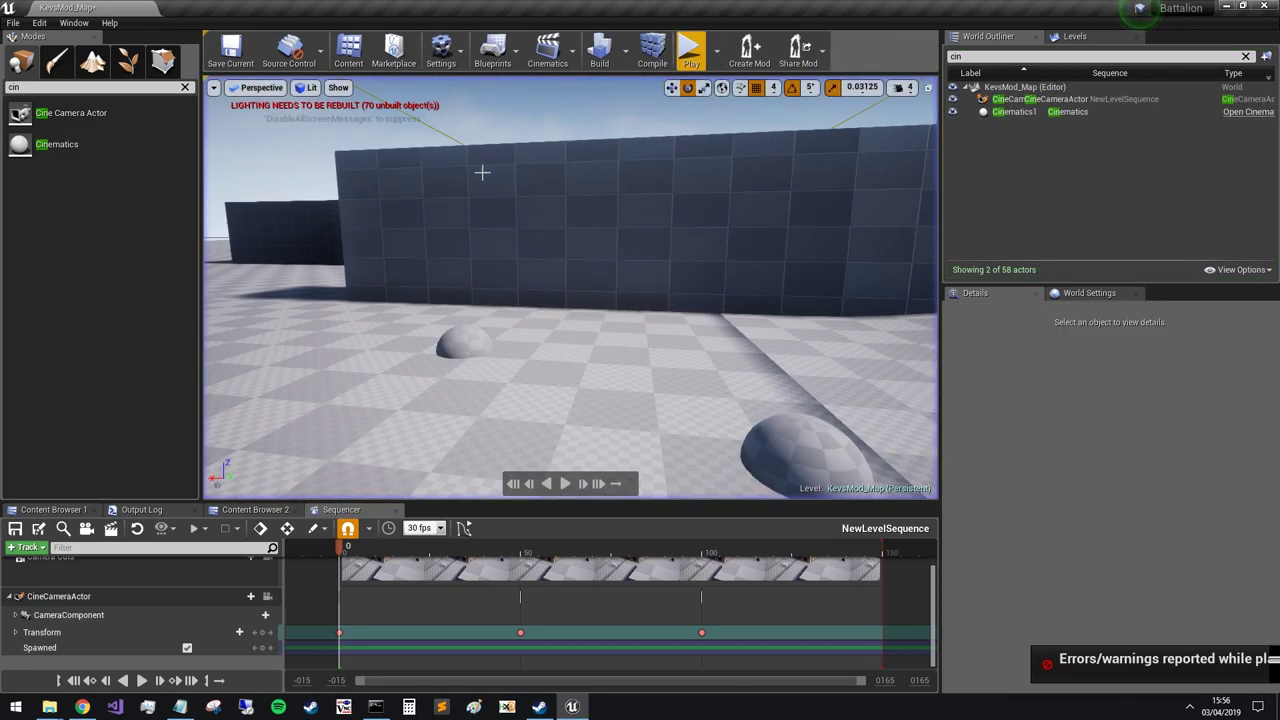
- Move in on the two crates in front of the brick building and inspect each one's properties
mouse_move(571, 288)
right_down()
mouse_move(572, 274)
mouse_move(576, 310)
right_up()
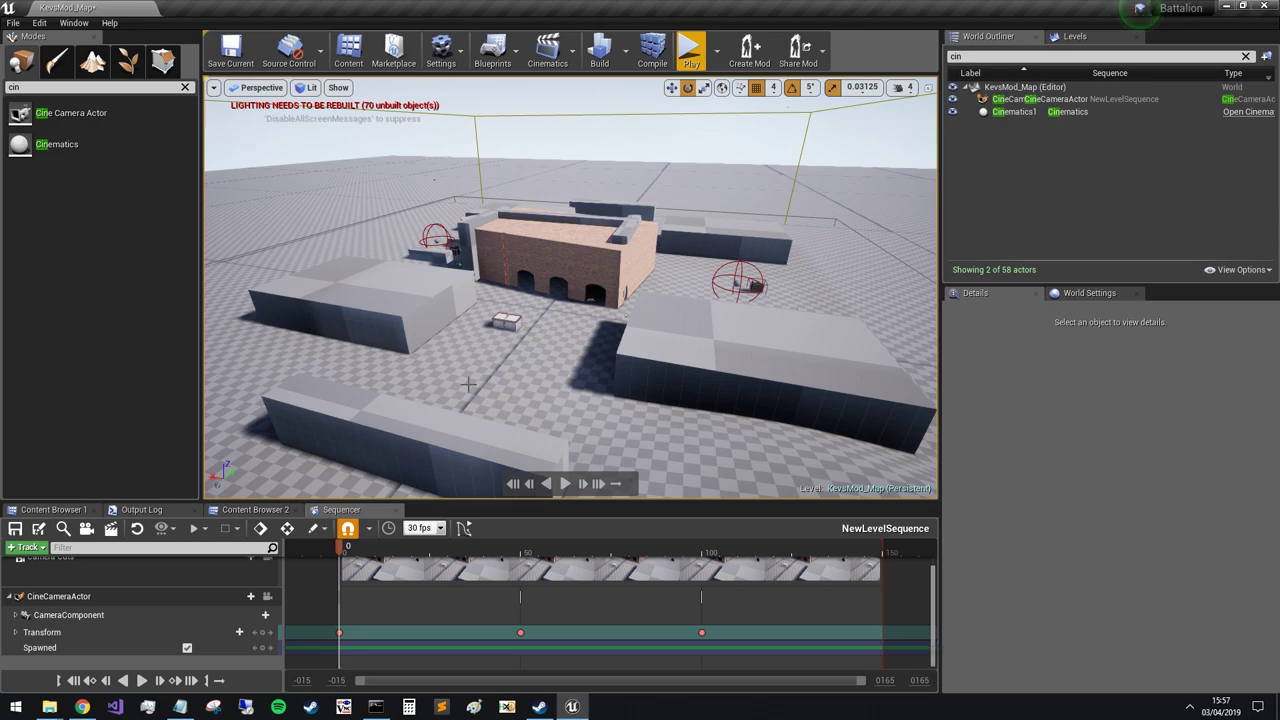
right_drag(518, 357, 495, 410)
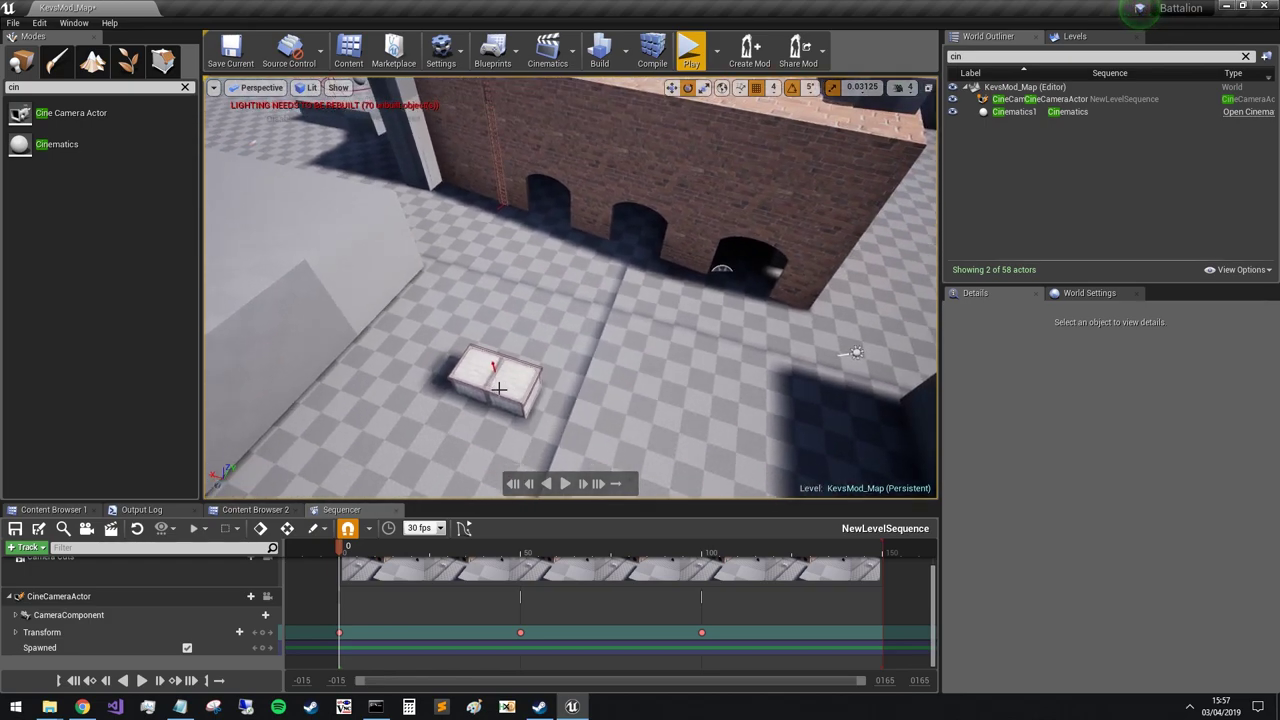
click(505, 410)
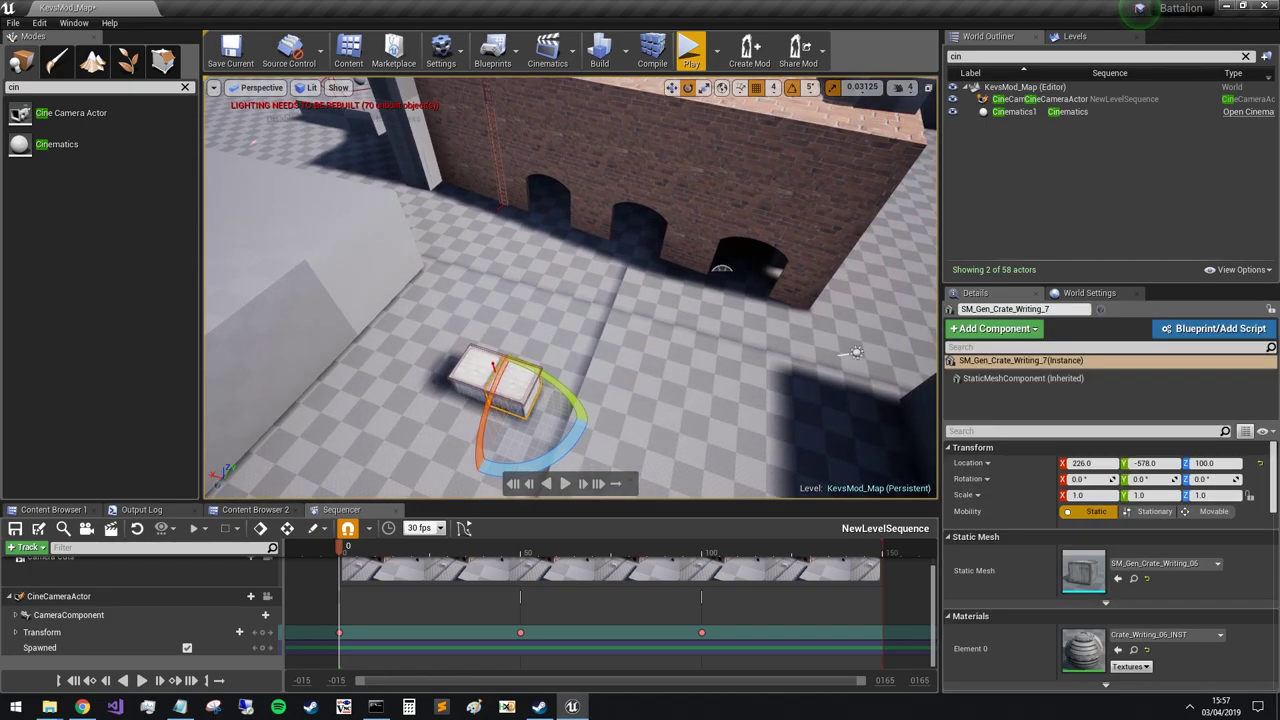
click(495, 378)
- Enlarge the content browser area to show the Content folder tree, and close the Sequencer
click(52, 509)
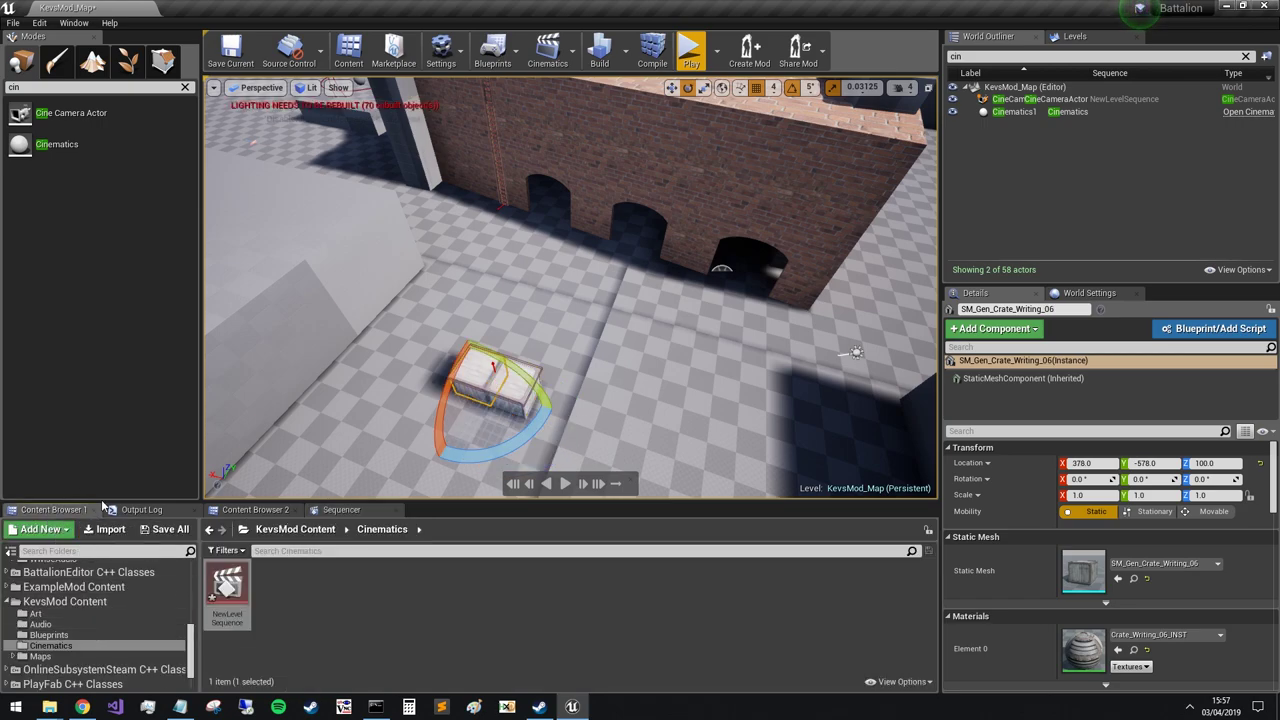
drag(105, 502, 98, 398)
scroll(95, 525, up, 5)
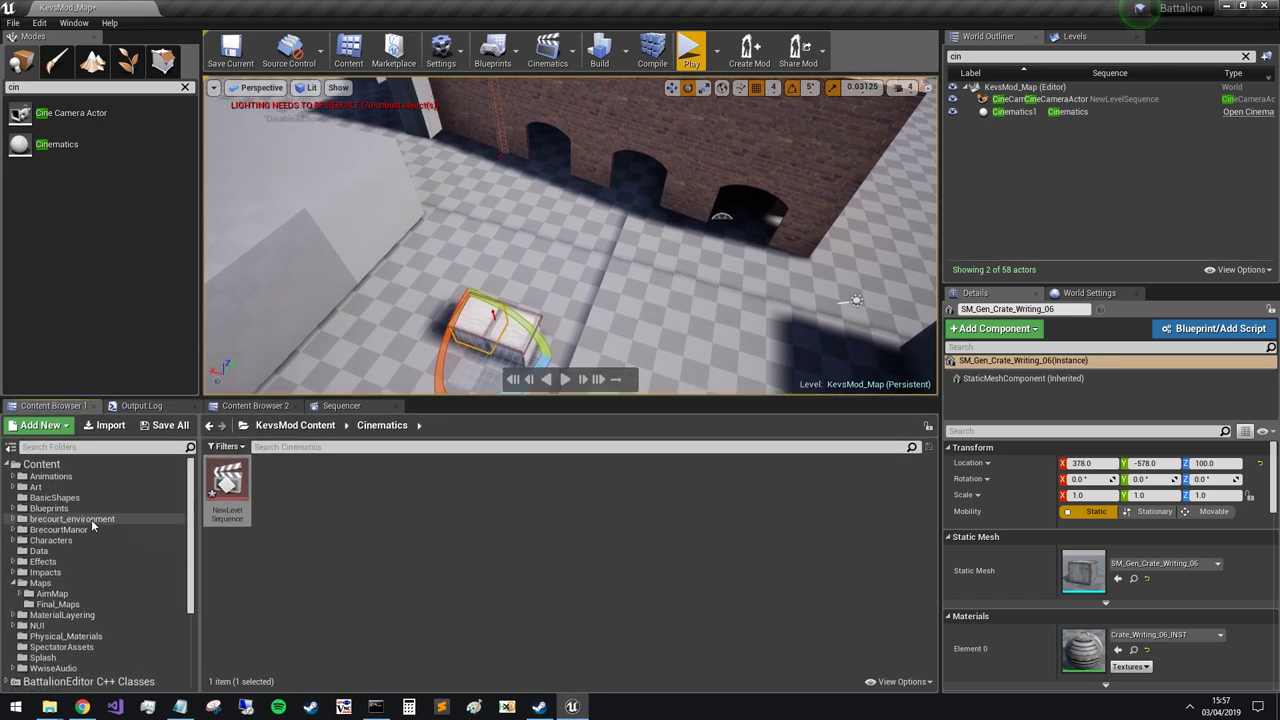
key(s)
mouse_move(368, 256)
right_down()
mouse_move(368, 225)
mouse_move(368, 238)
right_up()
key(s)
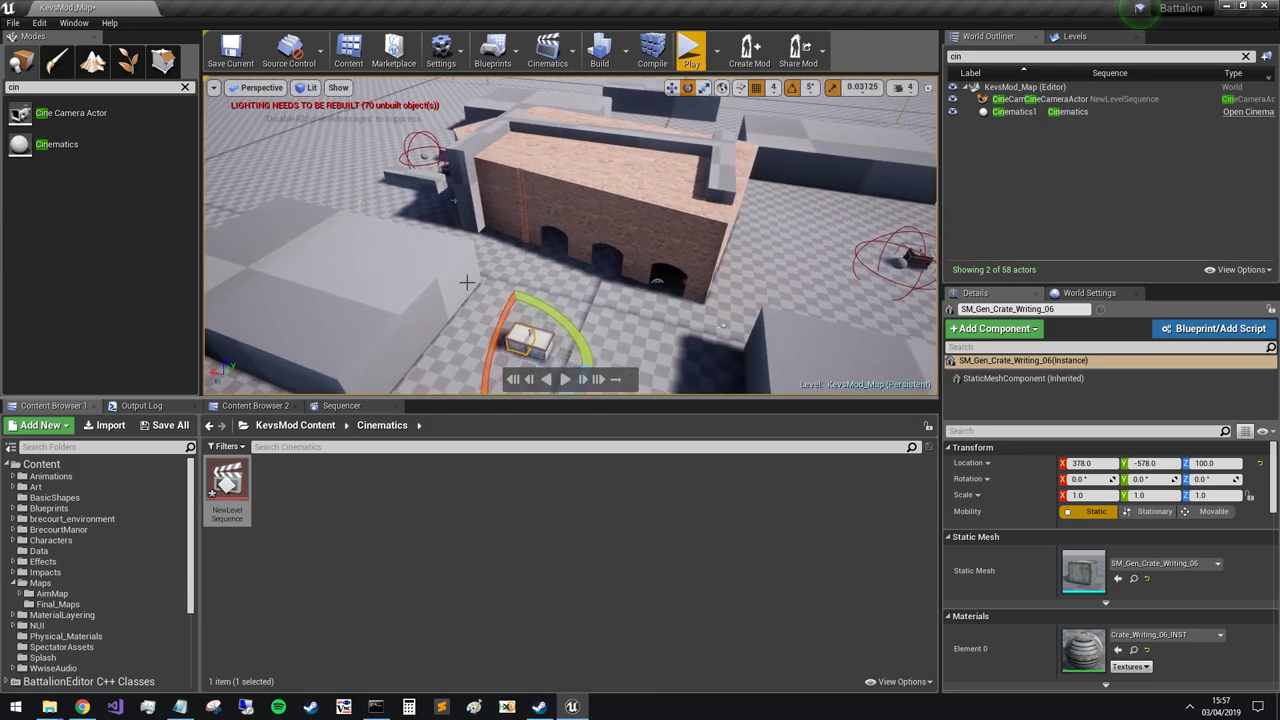
click(394, 405)
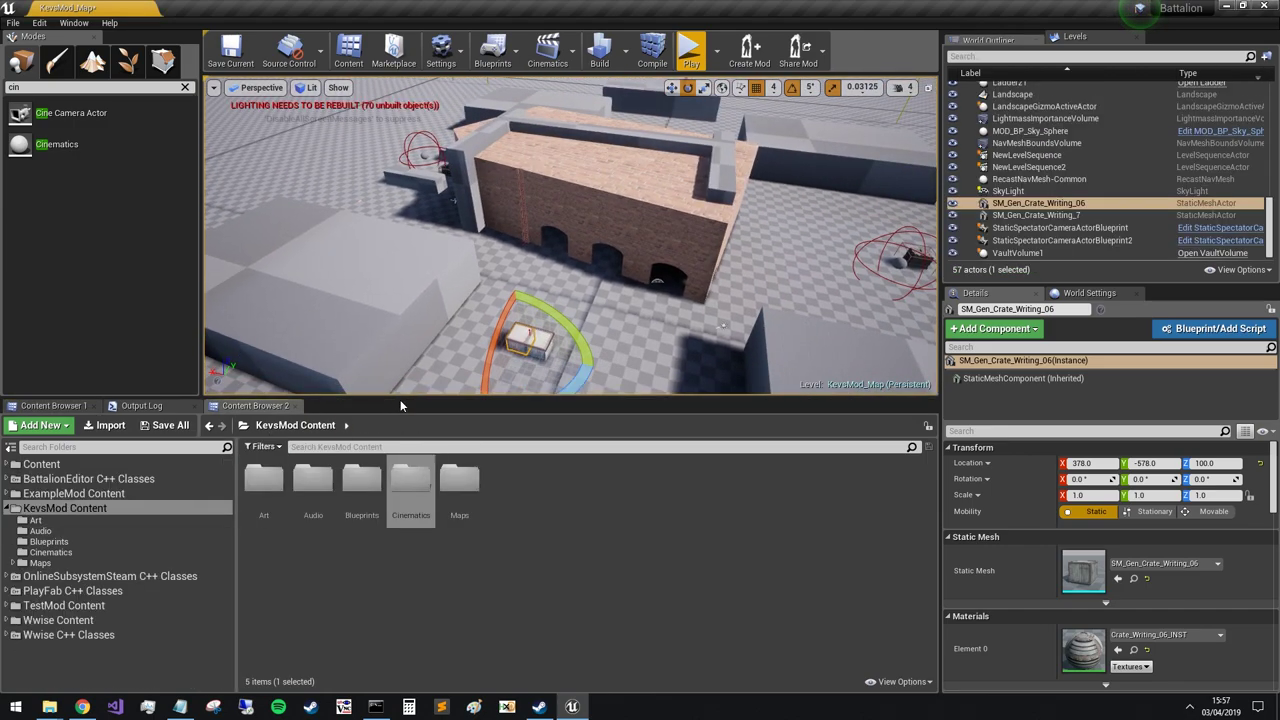
- Review the Cinematics and Blueprints folders of KevsMod Content and compare them with the base Content folder tree
click(38, 406)
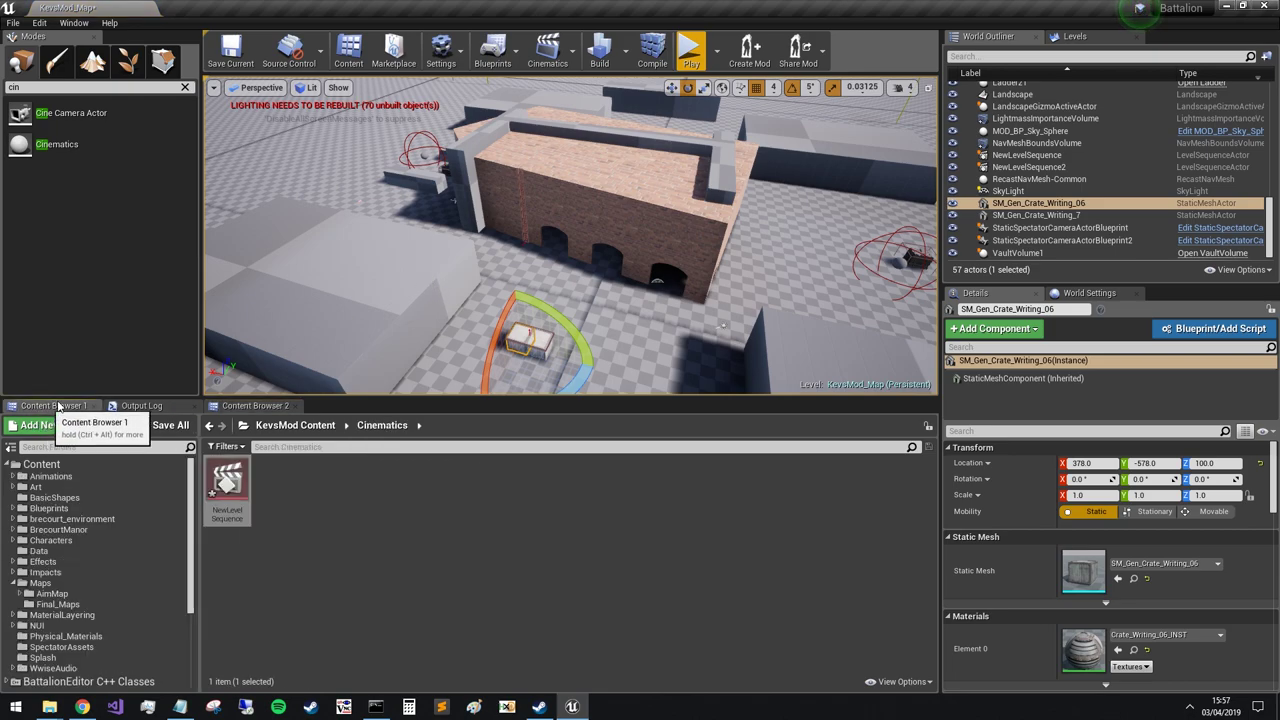
click(457, 311)
mouse_move(457, 311)
right_down()
mouse_move(447, 286)
mouse_move(467, 306)
mouse_move(457, 316)
mouse_move(447, 296)
right_up()
right_drag(767, 312, 742, 300)
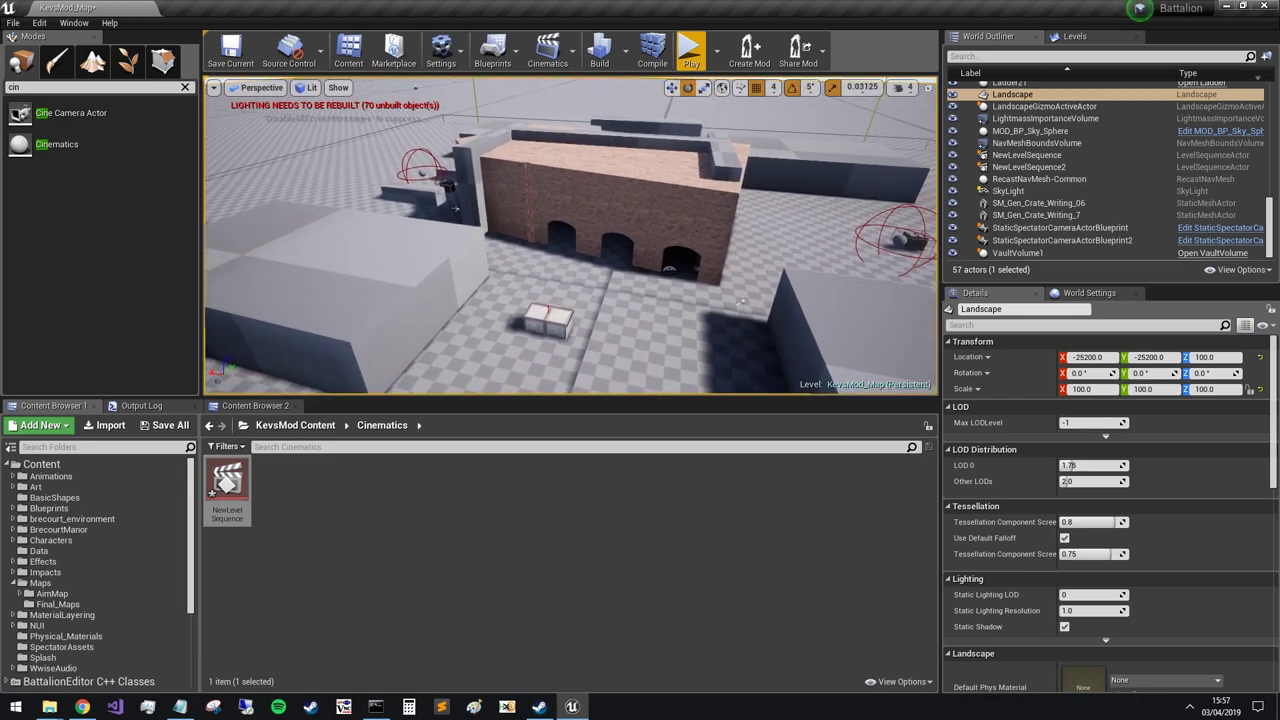
right_click(227, 485)
click(374, 360)
mouse_move(742, 300)
right_down()
mouse_move(763, 280)
mouse_move(731, 312)
right_up()
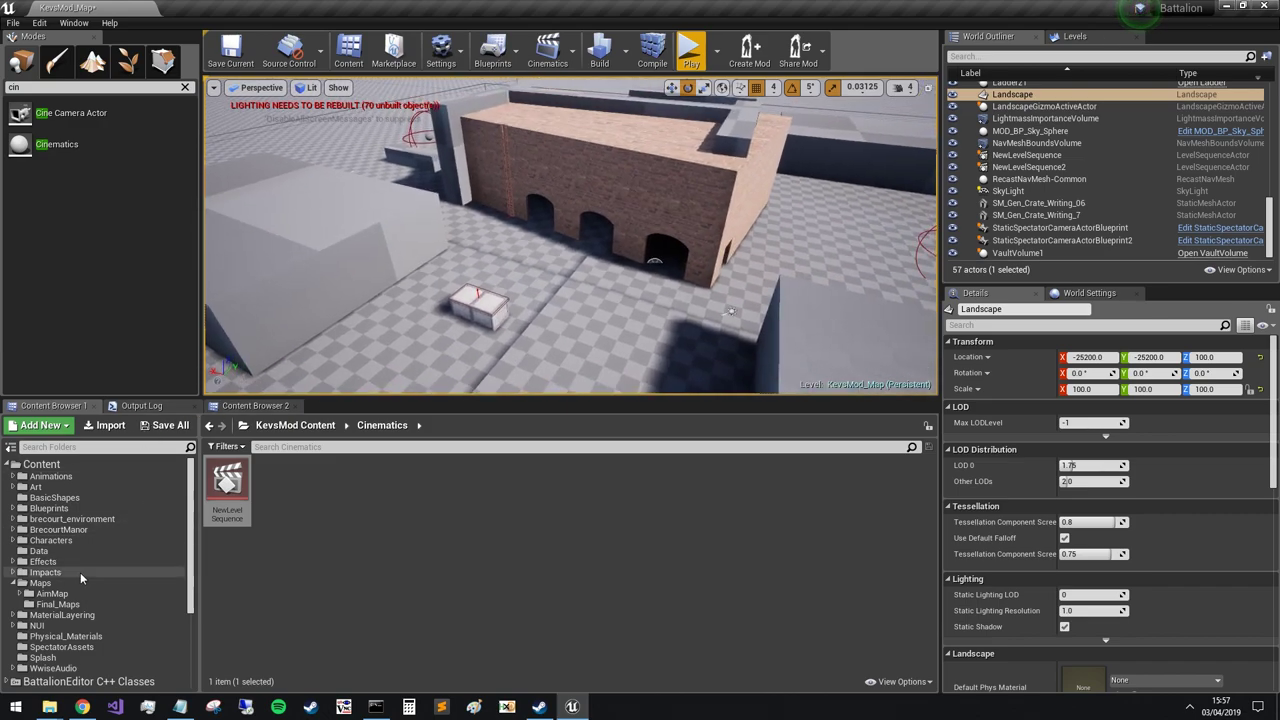
click(13, 585)
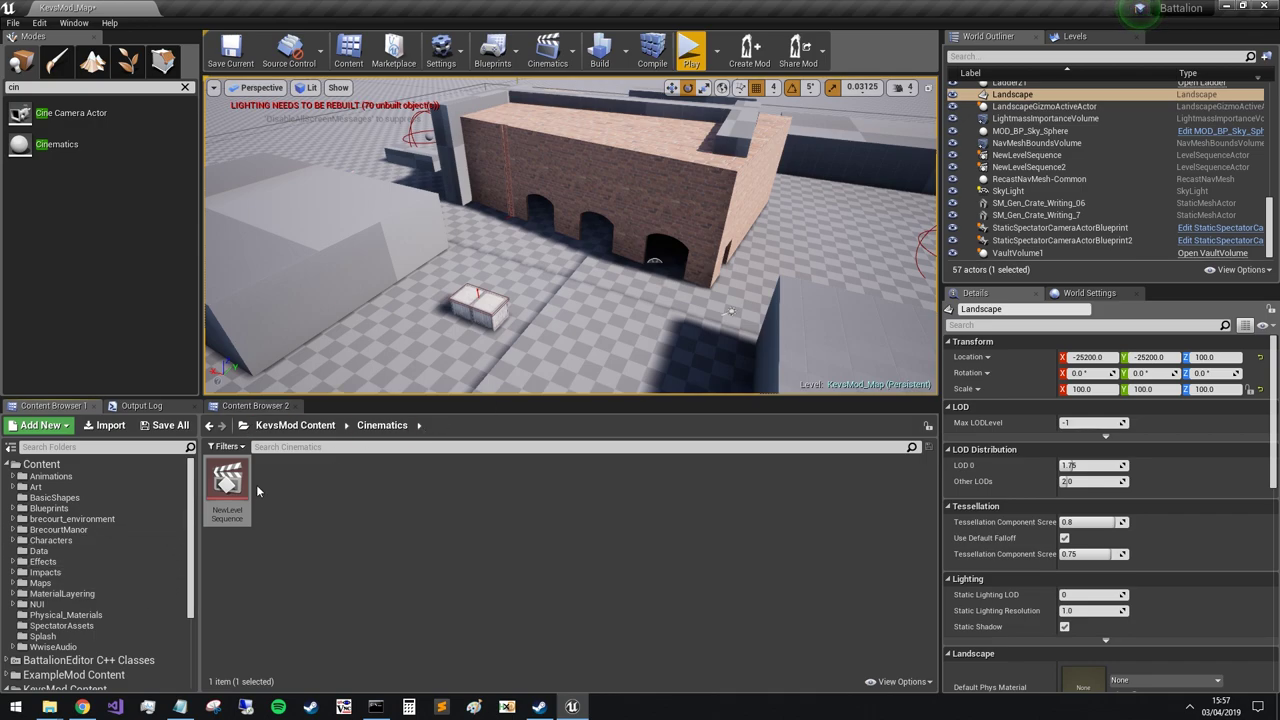
scroll(40, 600, down, 3)
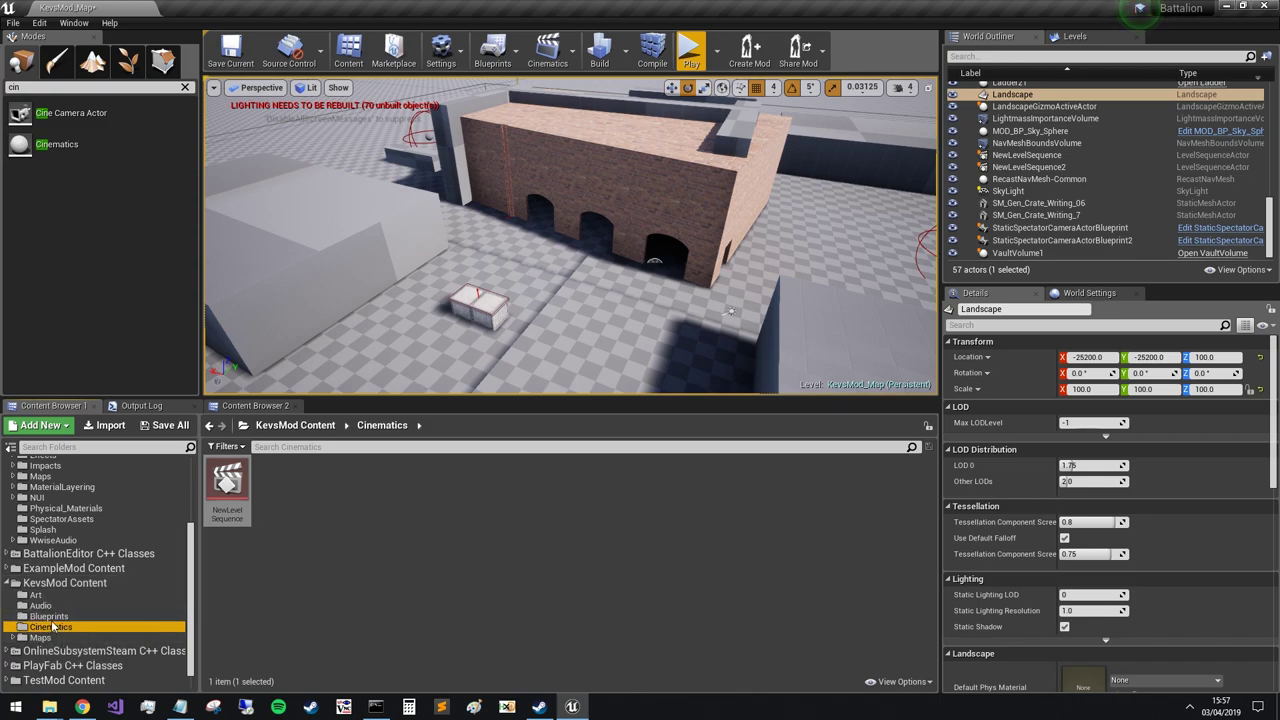
click(48, 616)
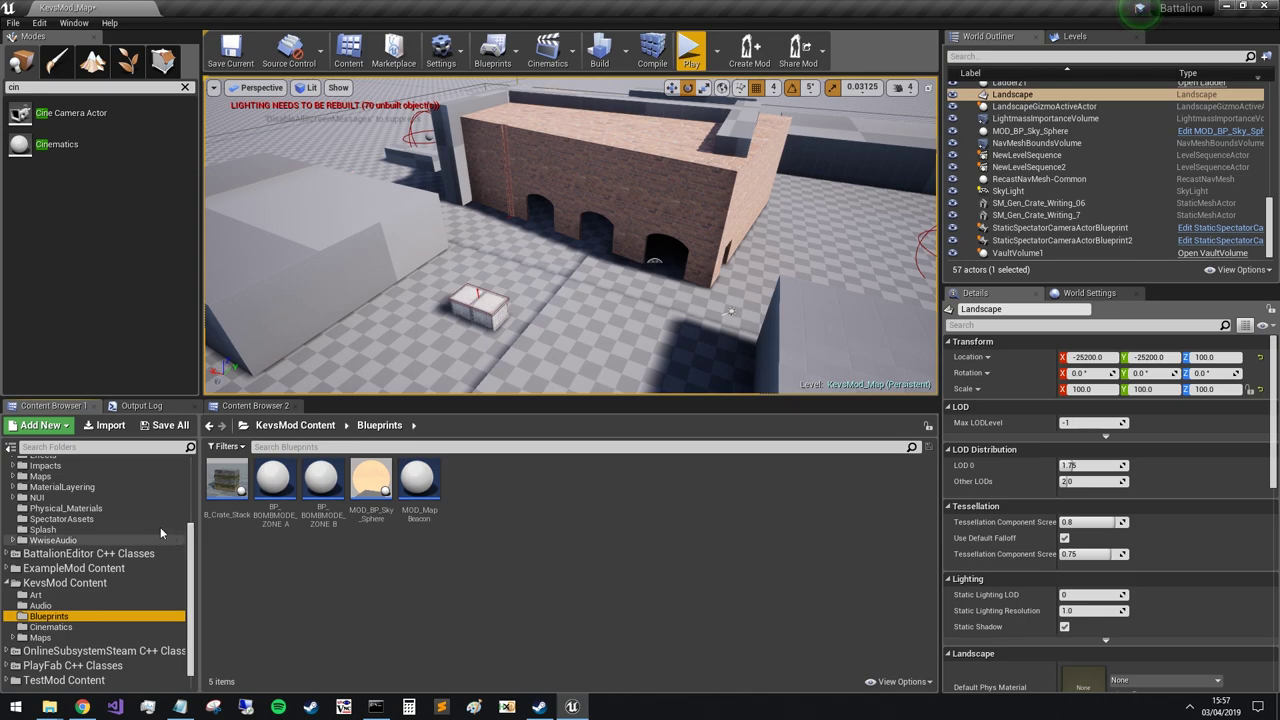
scroll(102, 523, up, 5)
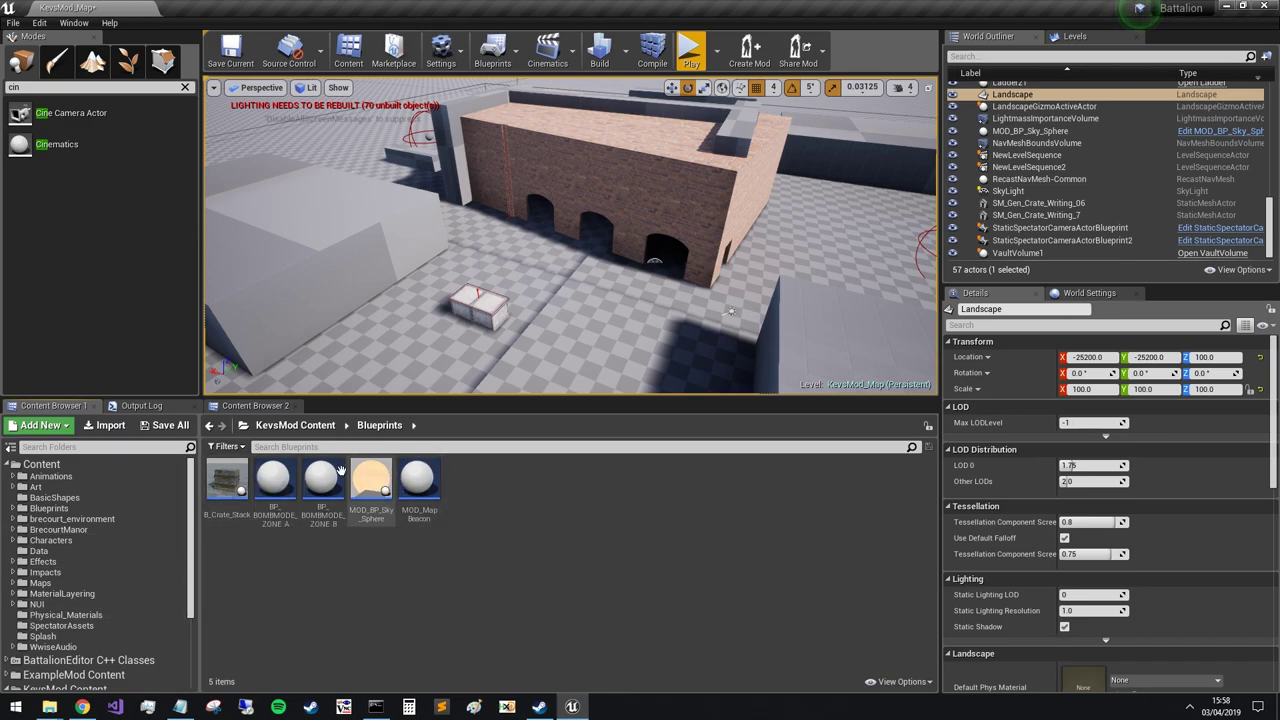
scroll(154, 604, down, 4)
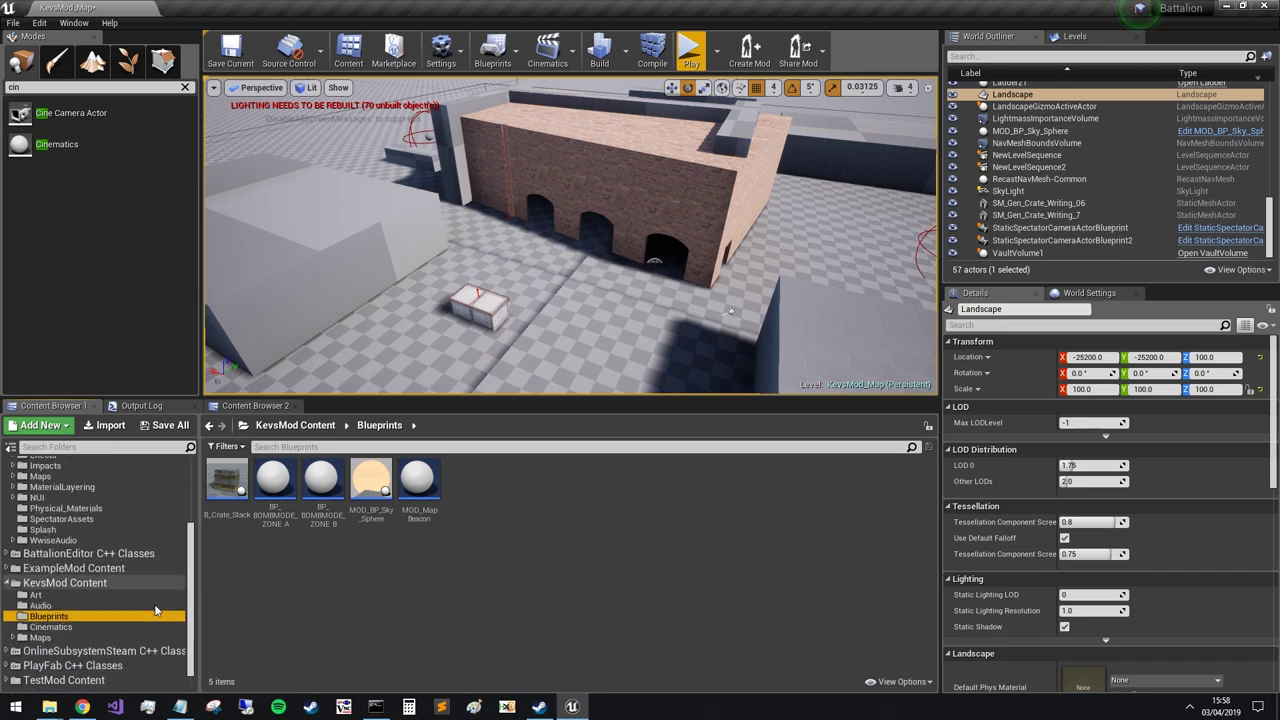
- Select the SM_Gen_Crate_Writing_7 crate for a closer look, and show the top-level folders of KevsMod Content
click(478, 322)
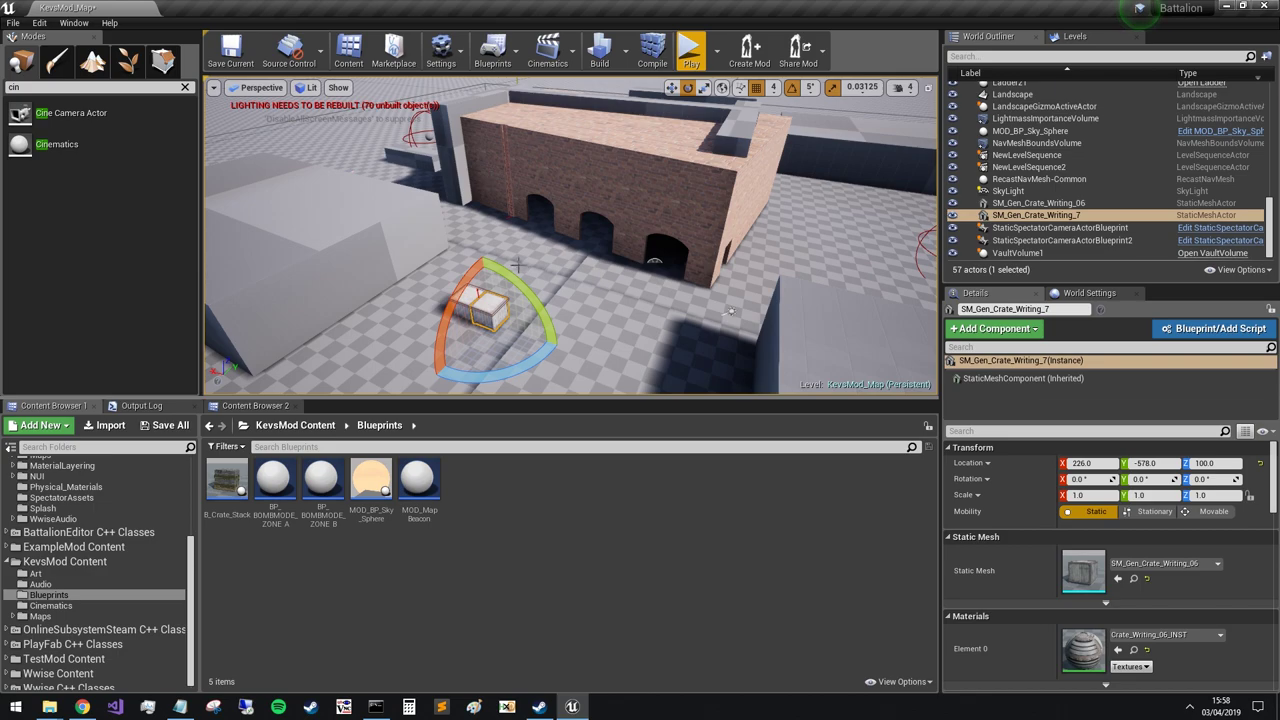
key(f)
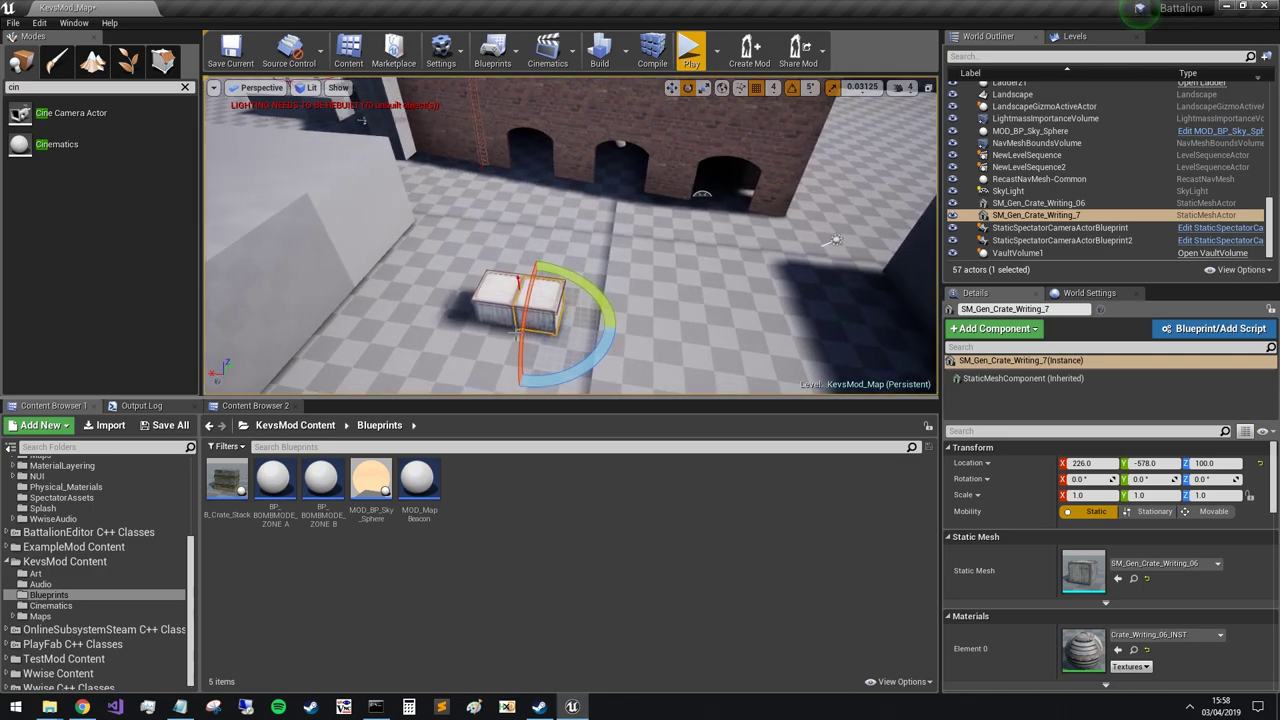
click(295, 425)
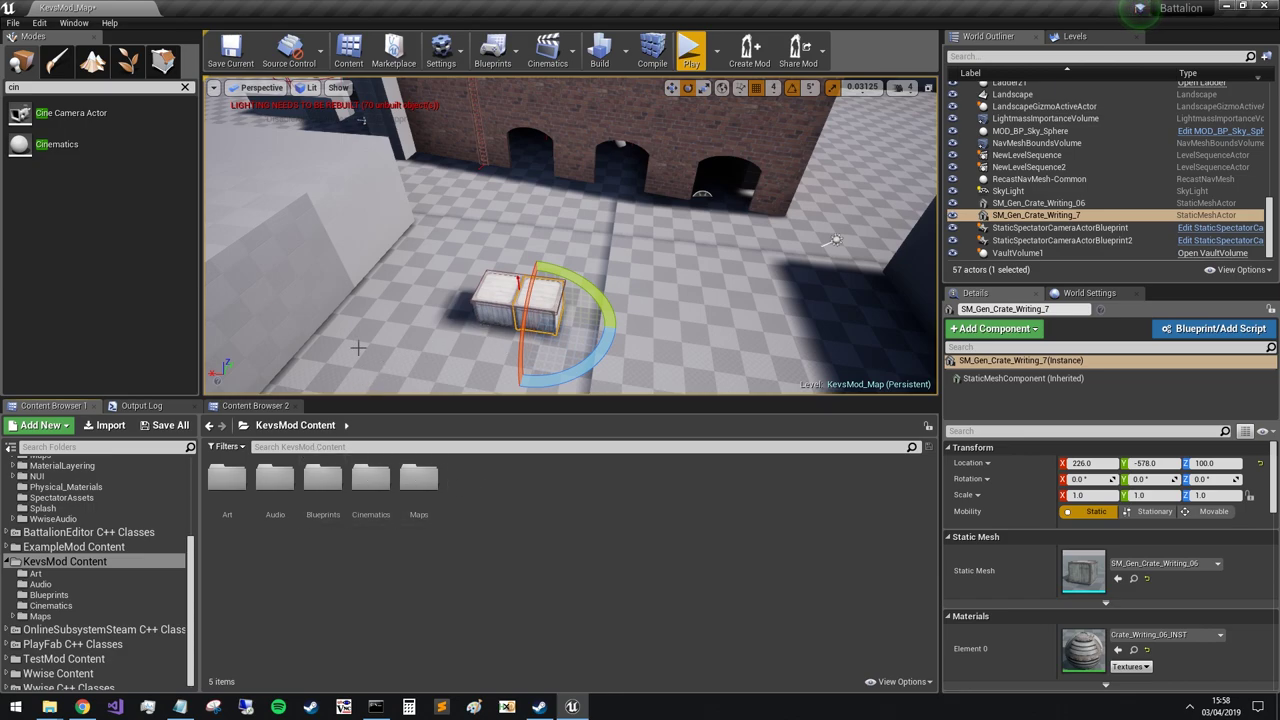
key(s)
right_drag(492, 304, 492, 290)
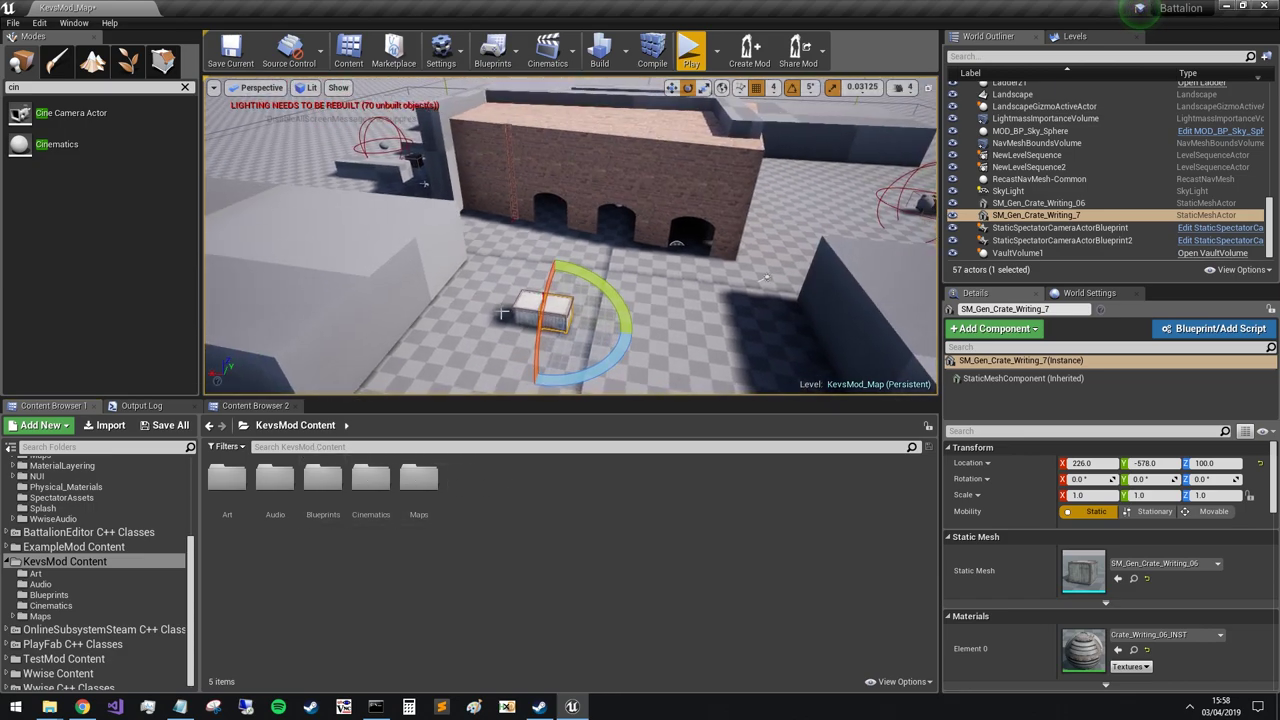
- Locate the selected crate's static mesh in the content browser, inspect it in the mesh editor, and close the editor
click(1133, 579)
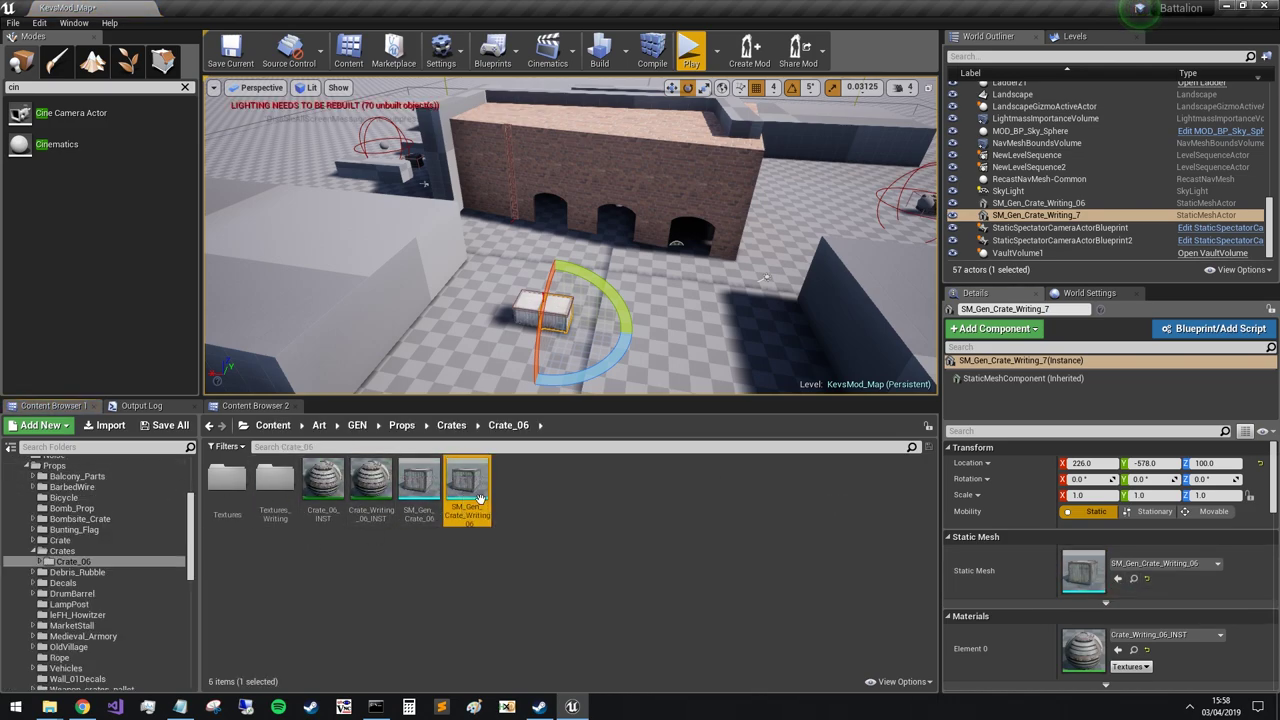
double_click(479, 497)
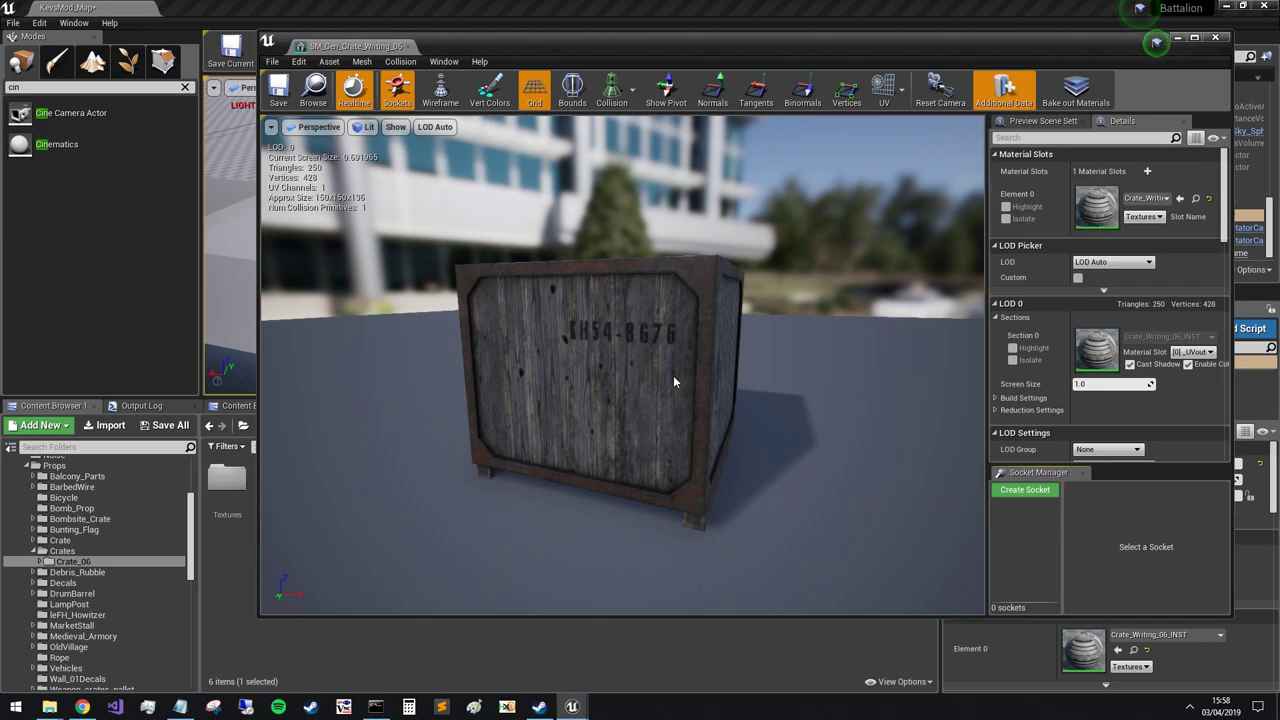
click(410, 47)
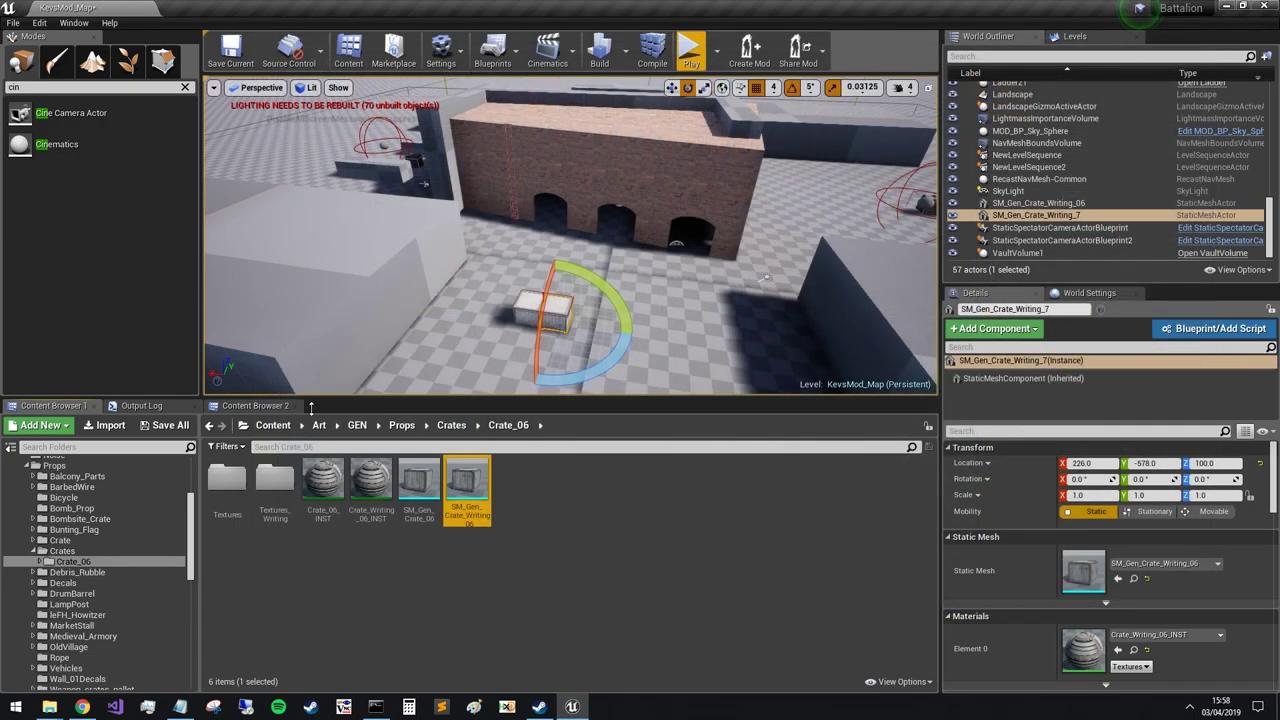
right_click(469, 477)
click(394, 548)
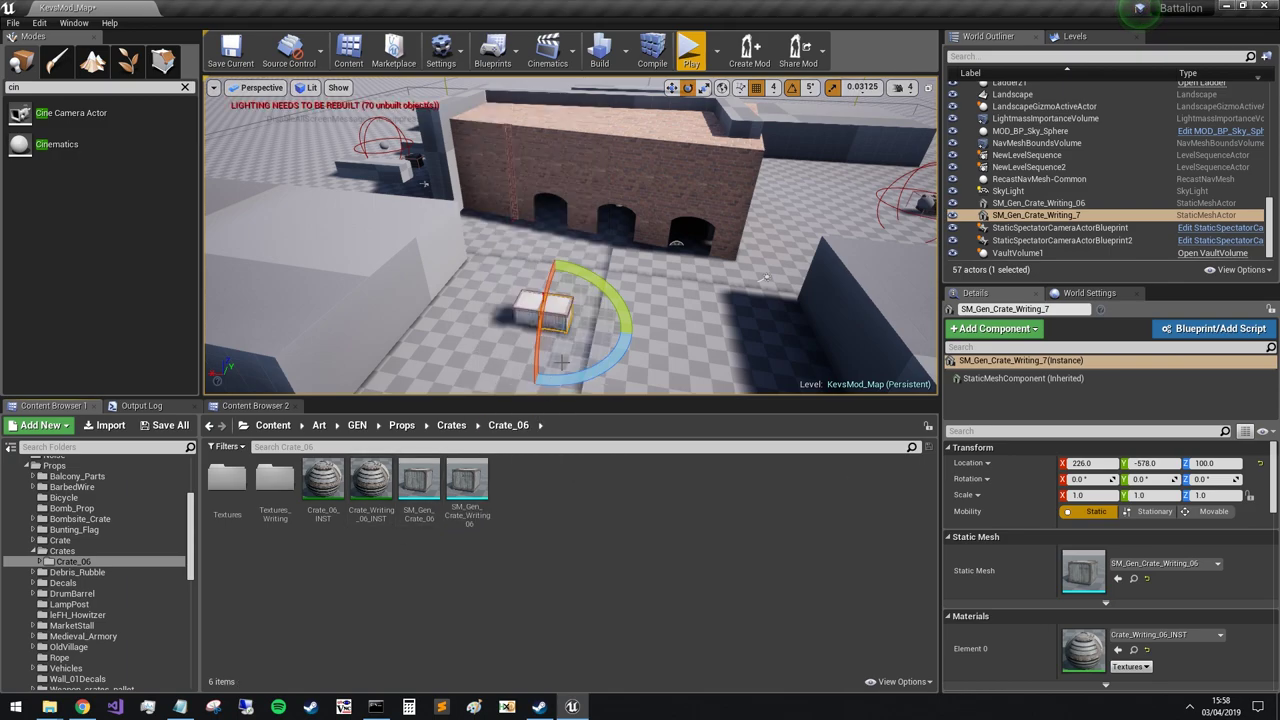
- Collapse the base Content folder tree and look through the Blueprints and Art folders of KevsMod Content
scroll(447, 331, down, 6)
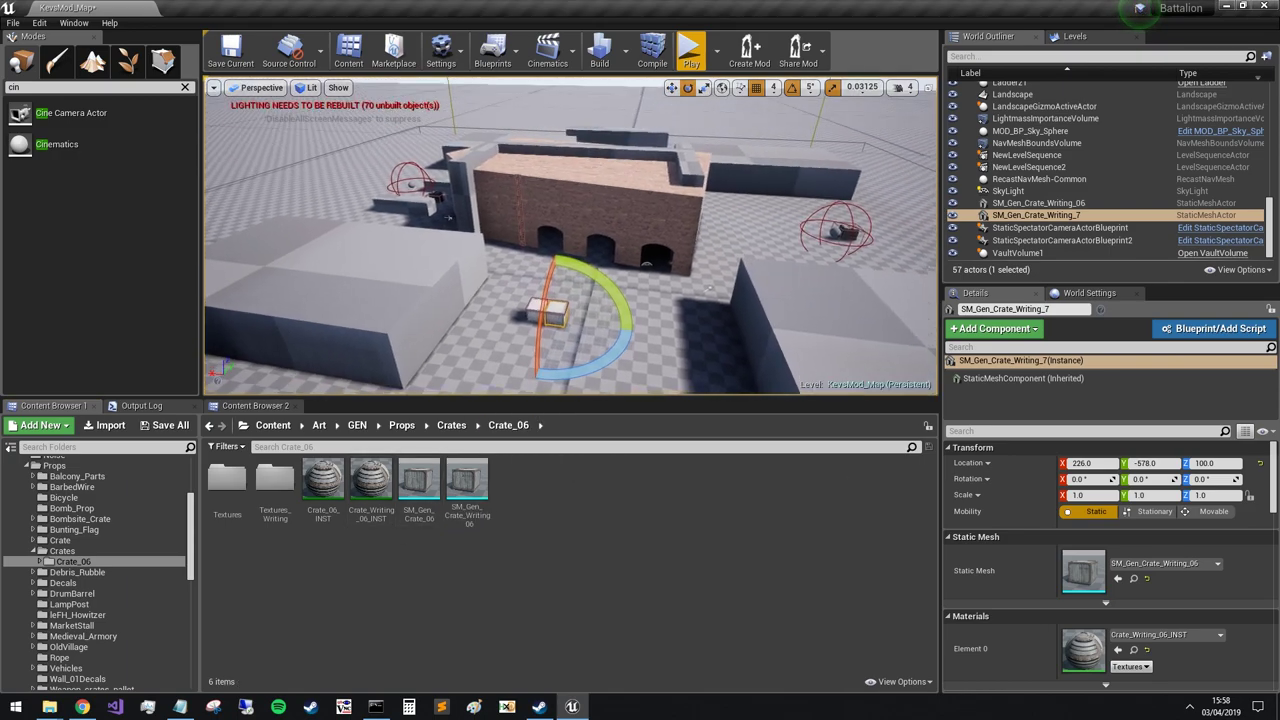
key(w)
right_drag(445, 331, 490, 370)
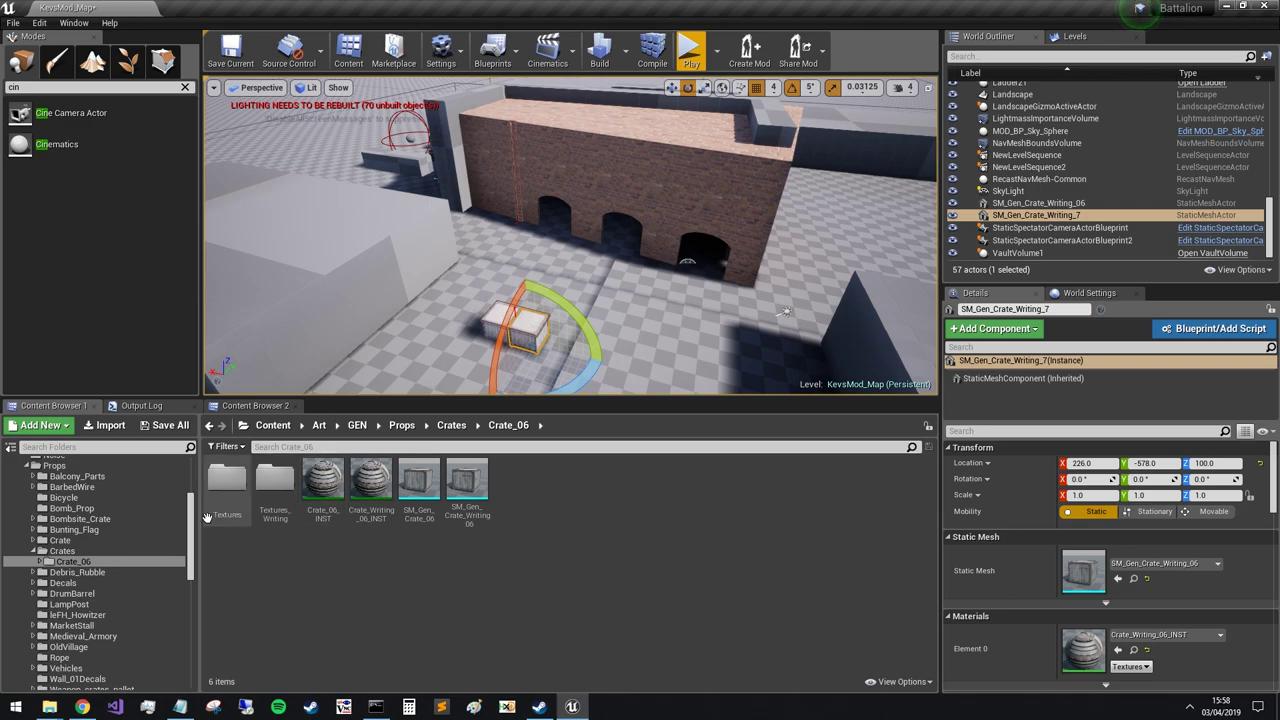
scroll(195, 545, up, 5)
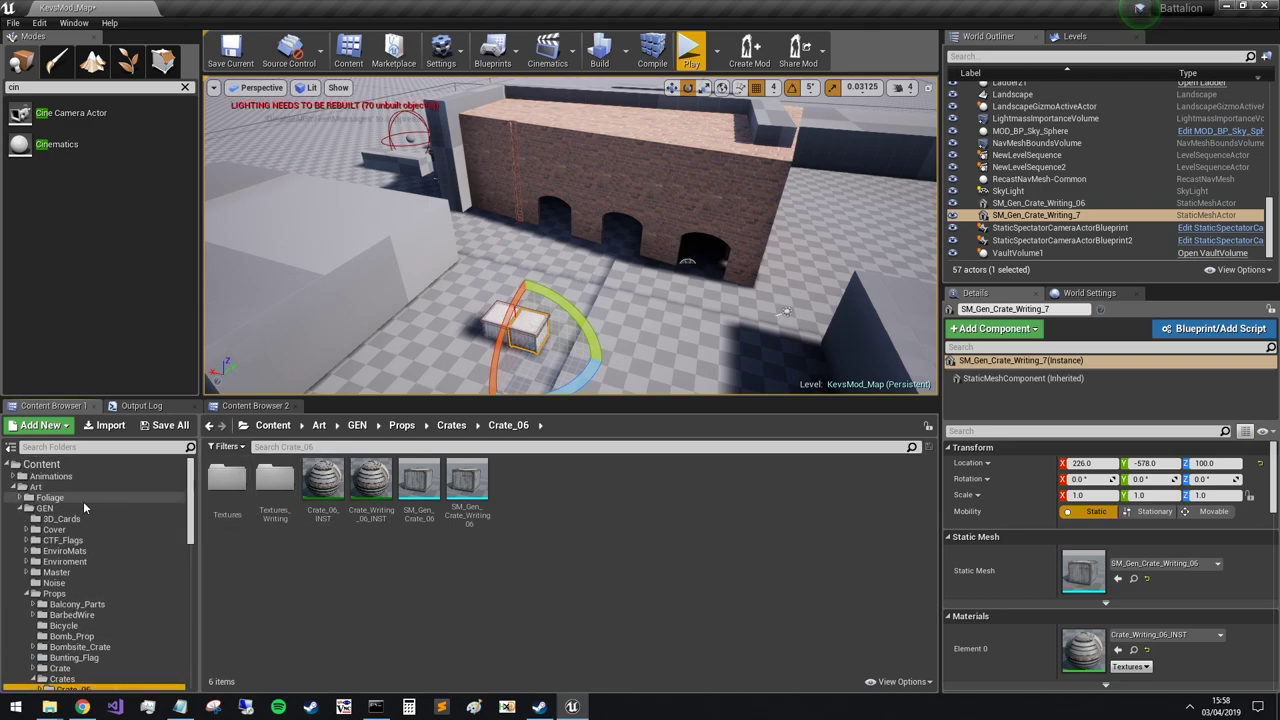
click(13, 489)
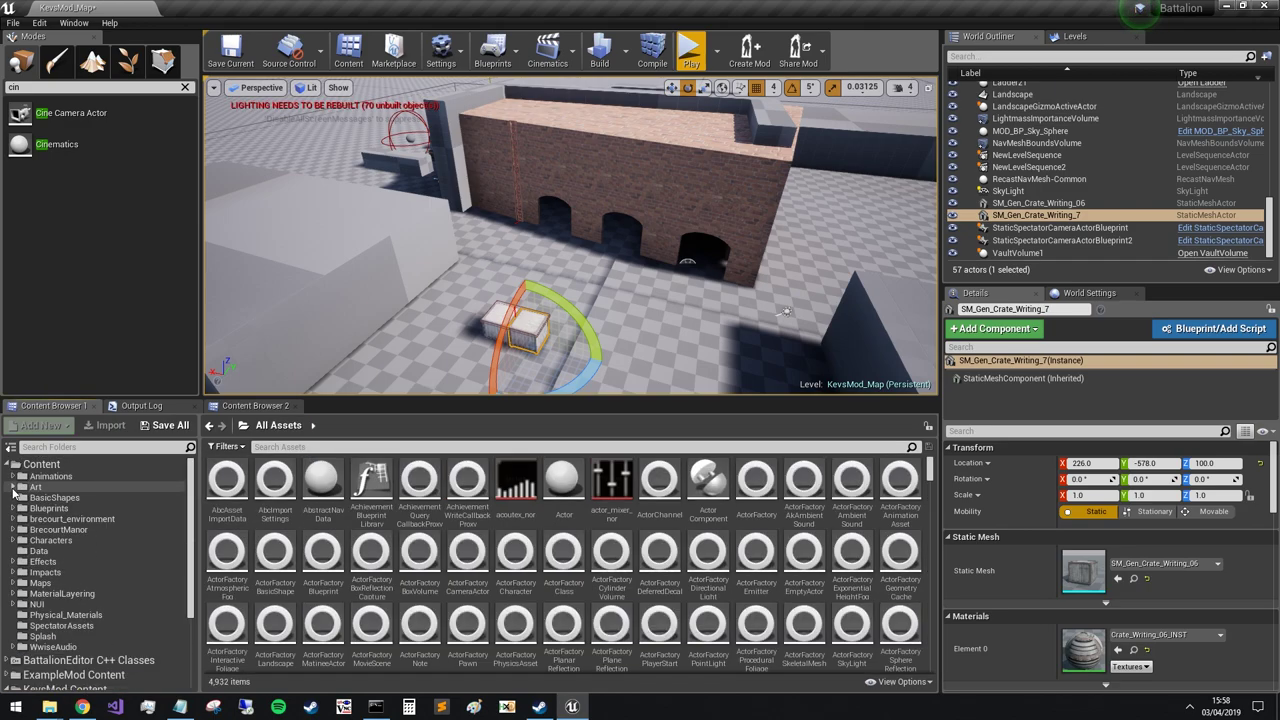
click(13, 464)
click(15, 508)
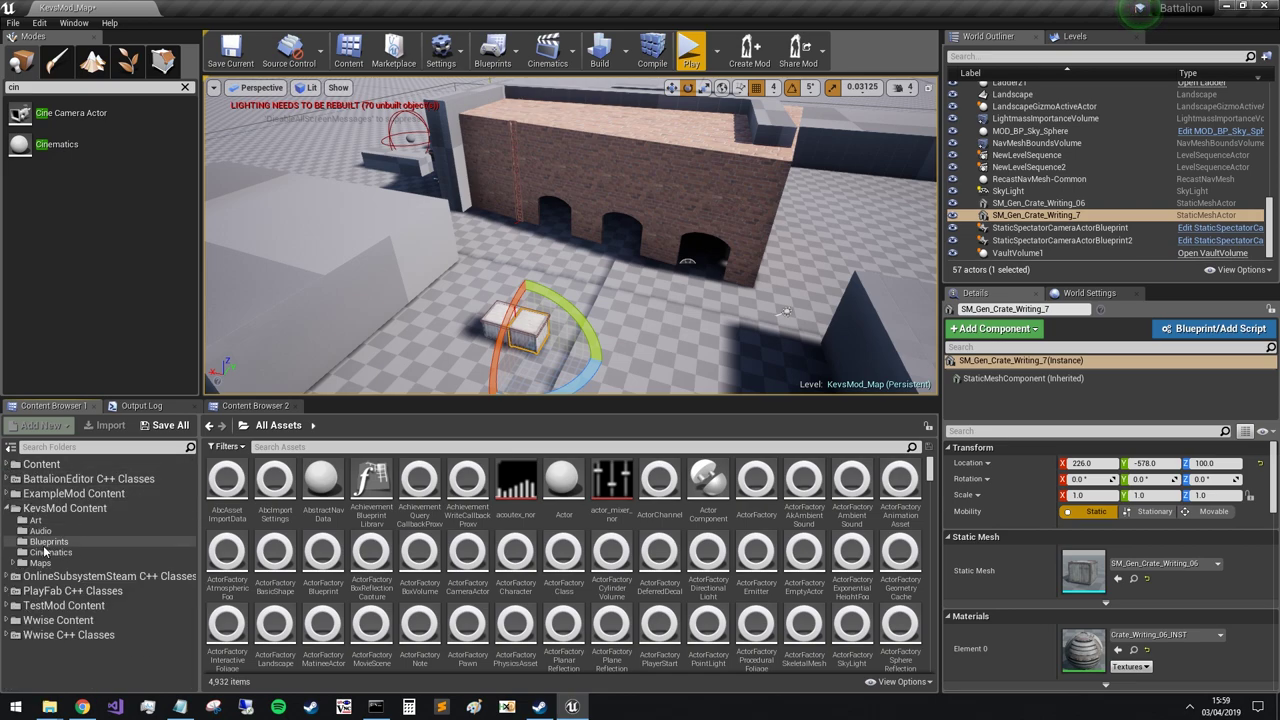
click(49, 541)
click(38, 520)
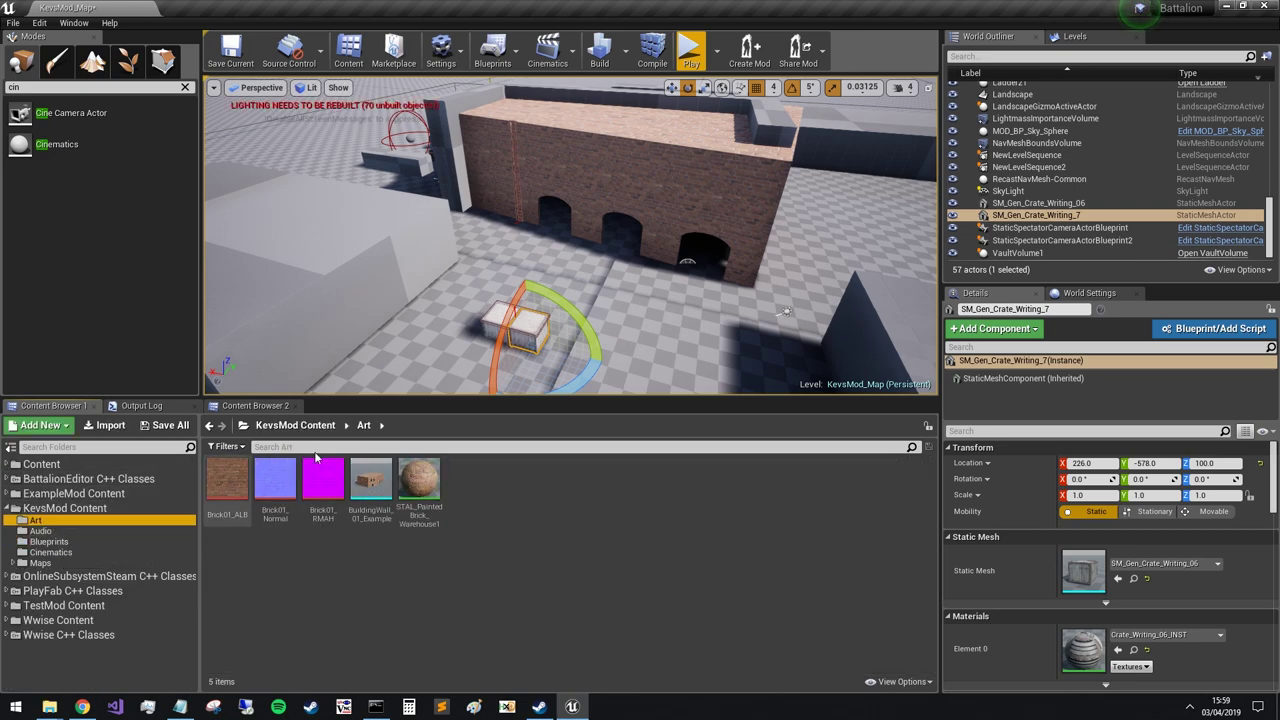
- Find the SM_Gen_Crate_Writing_06 crate's mesh asset, examine its dependencies in the Reference Viewer, and close the viewer
click(490, 330)
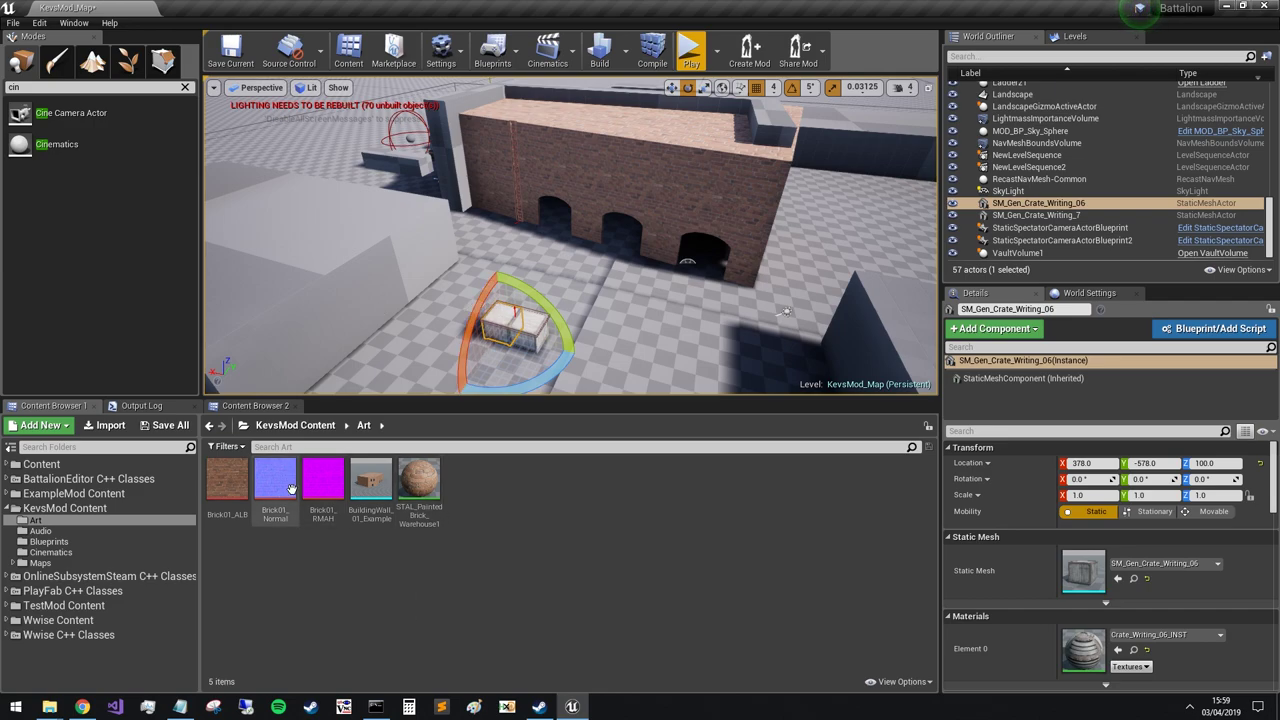
click(1133, 578)
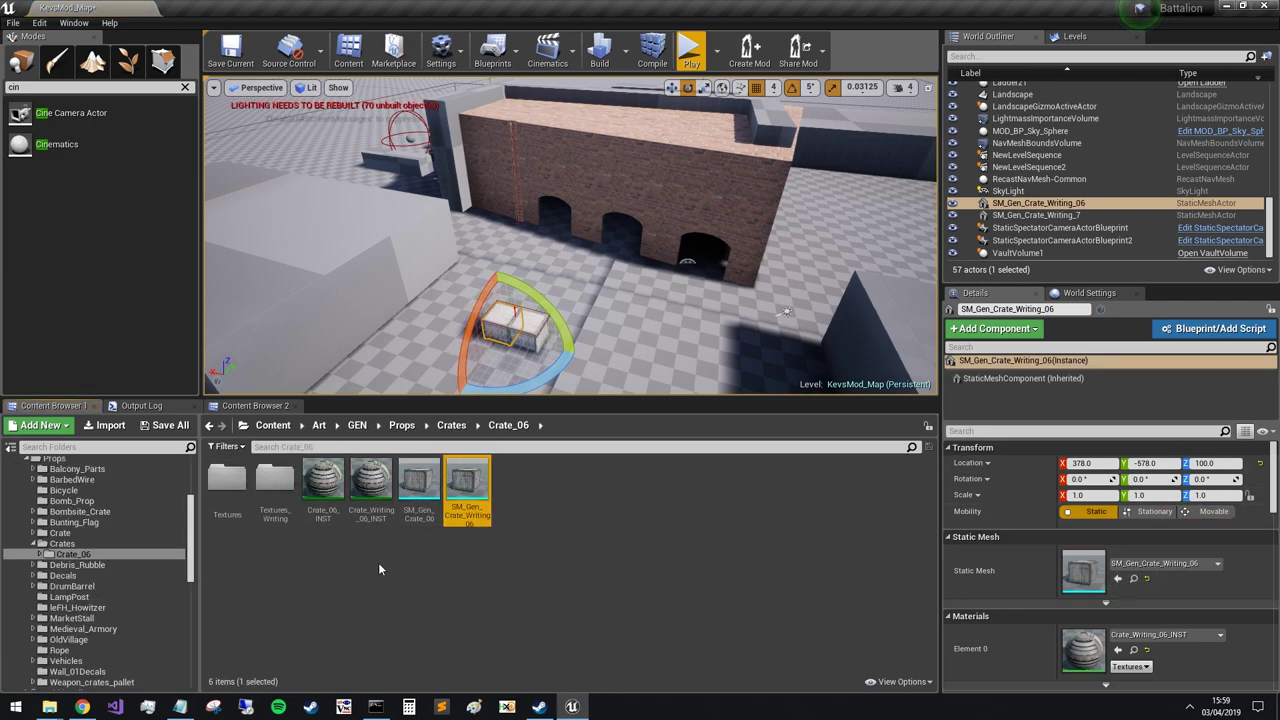
right_click(466, 481)
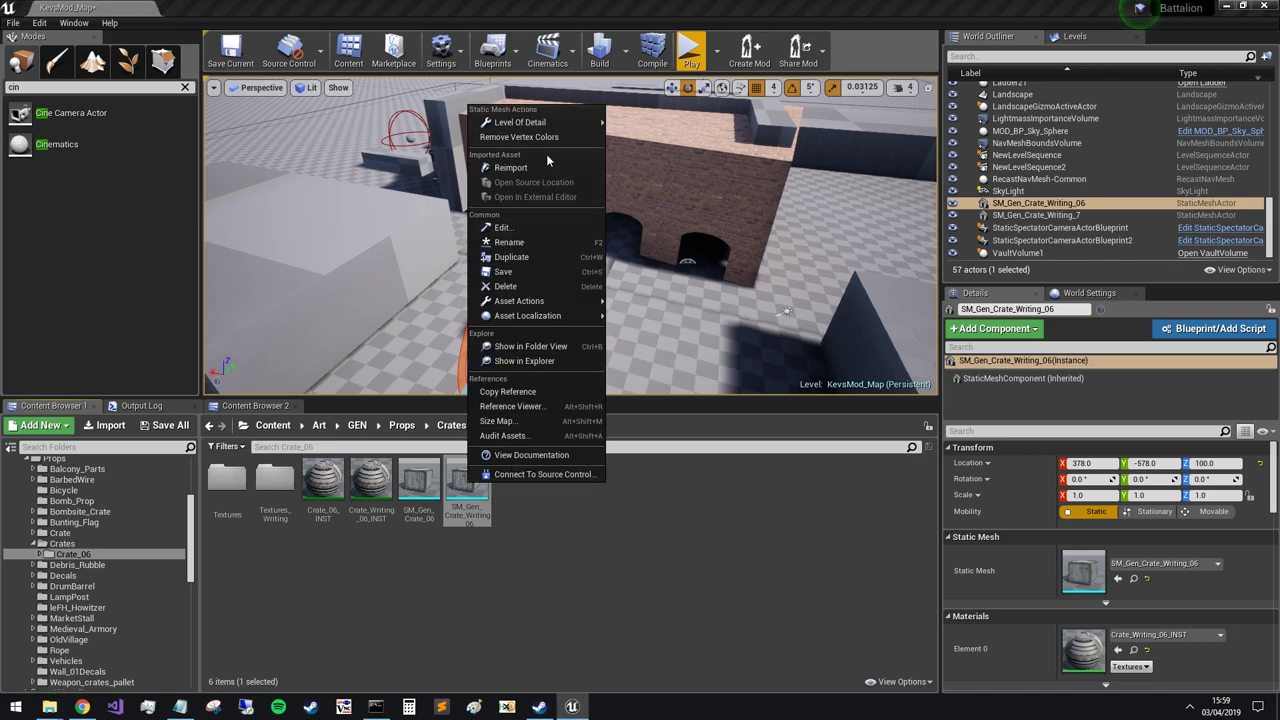
click(545, 408)
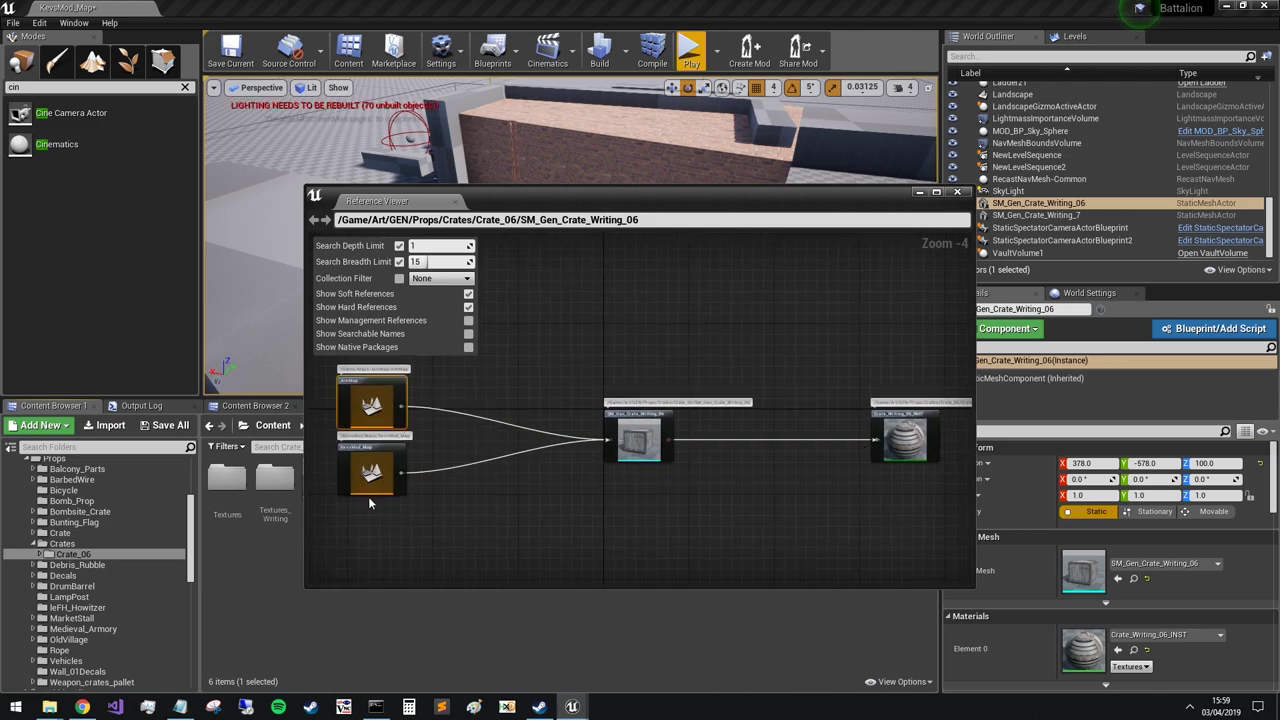
scroll(347, 492, up, 1)
right_drag(565, 500, 310, 504)
click(455, 405)
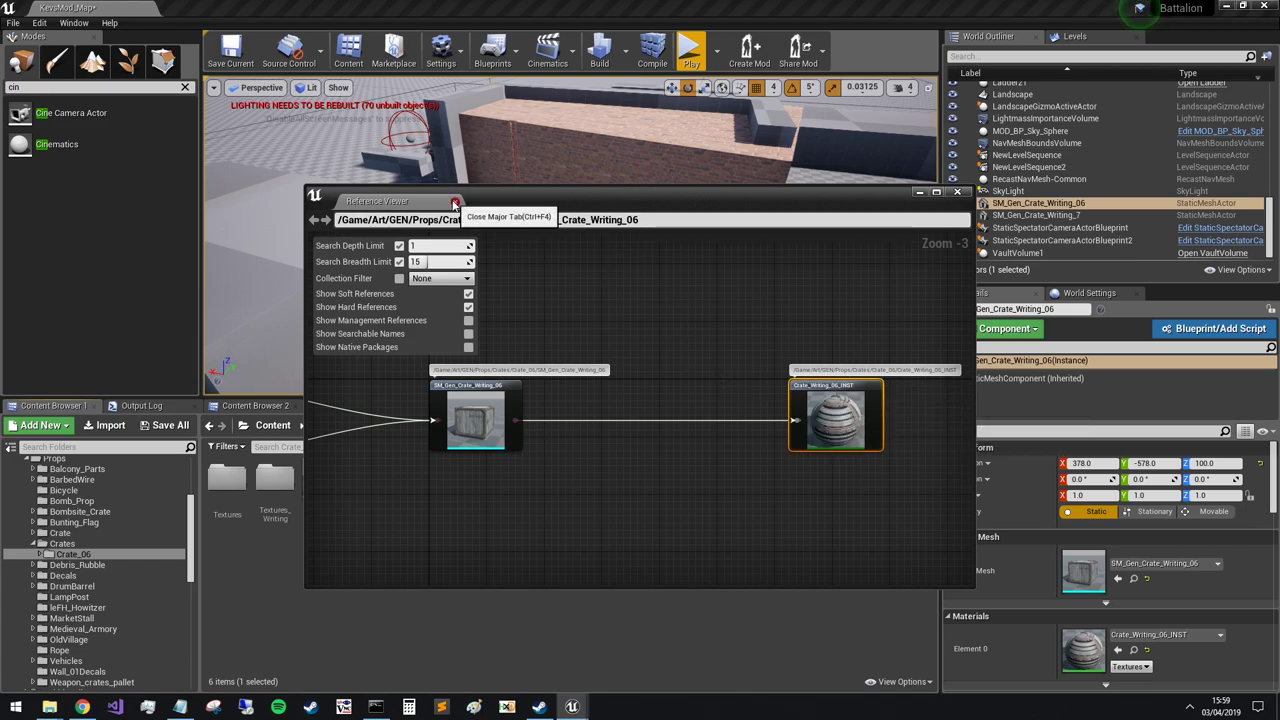
click(456, 201)
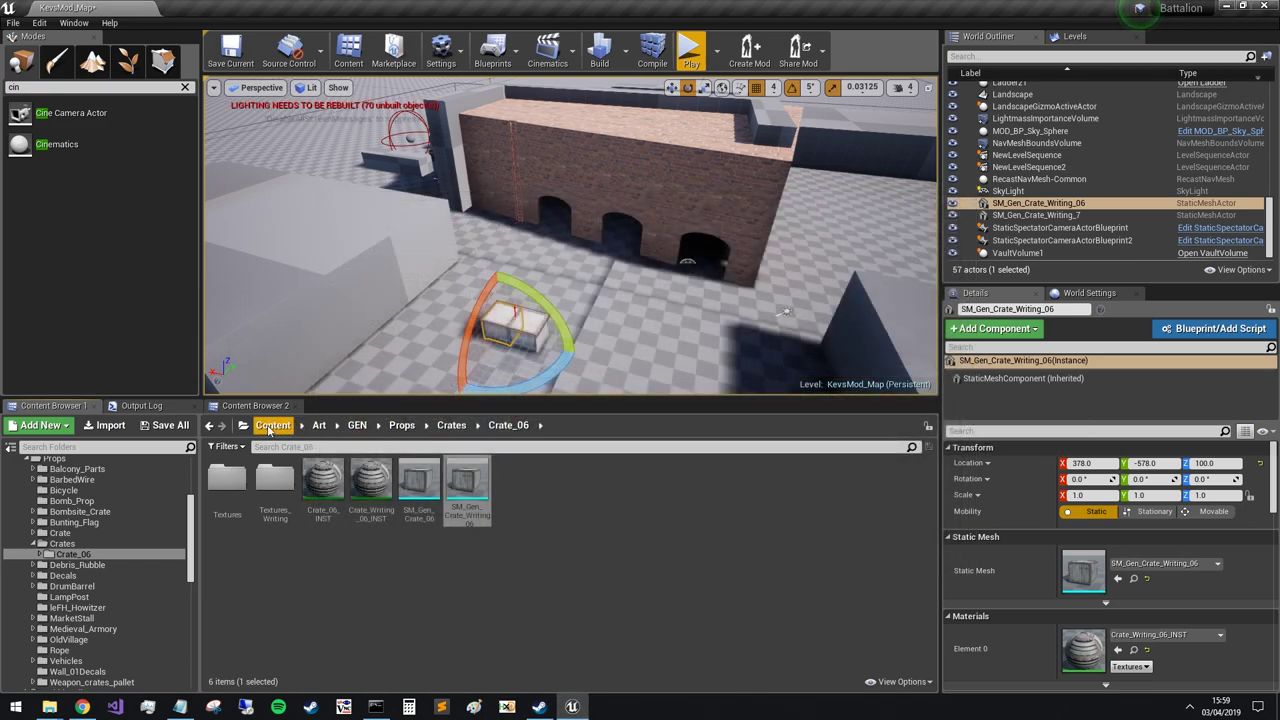
- Return to the Content root, collapse its tree, and check the Maps and Blueprints folders of KevsMod Content
click(270, 426)
scroll(10, 485, up, 5)
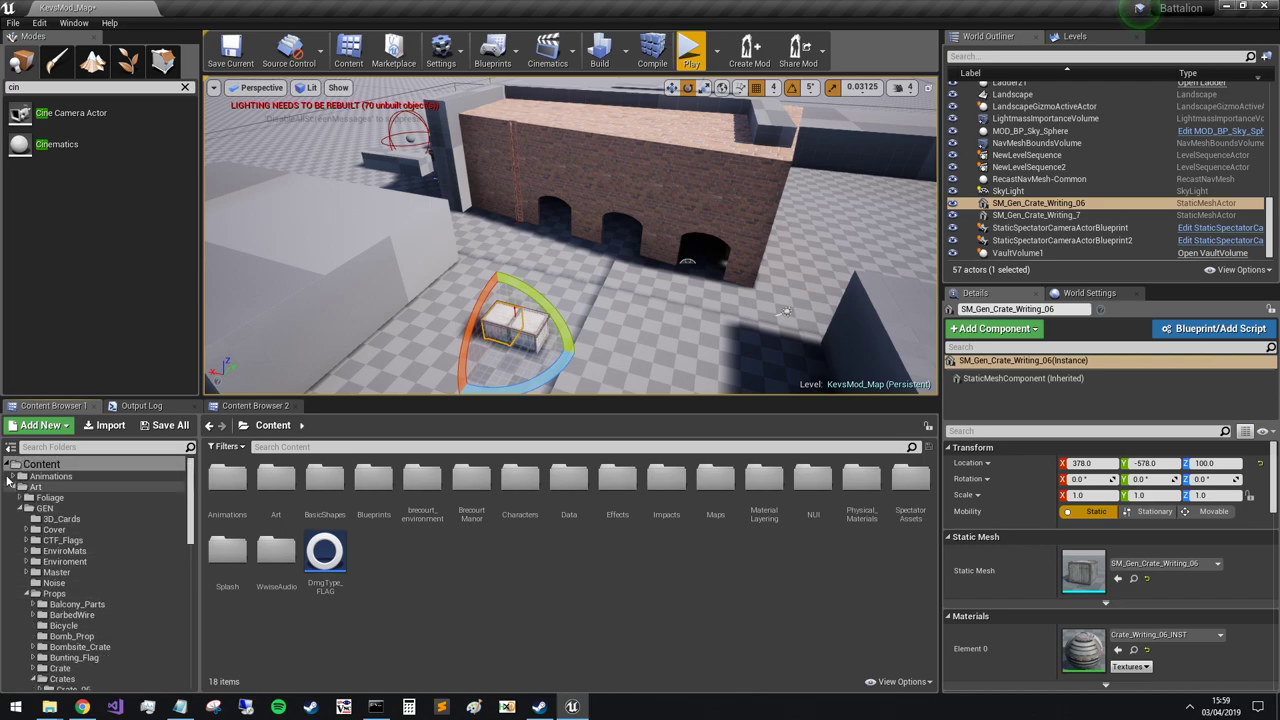
click(8, 464)
click(40, 563)
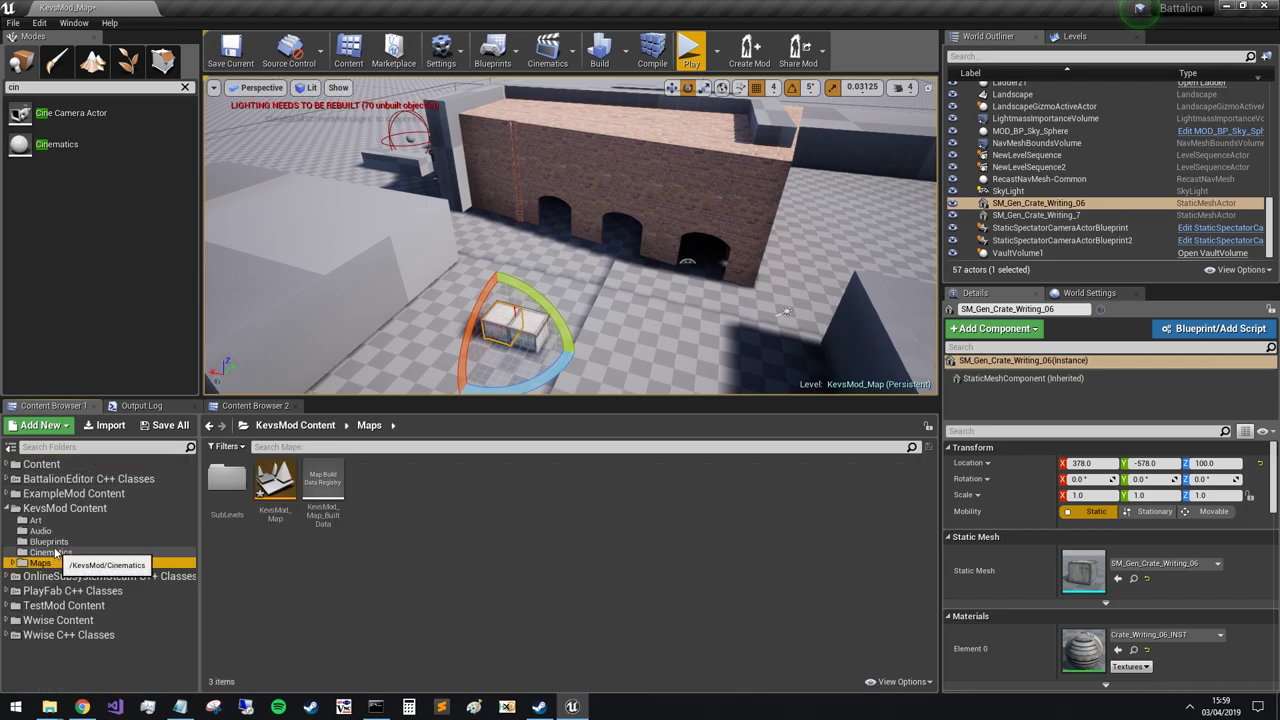
click(48, 541)
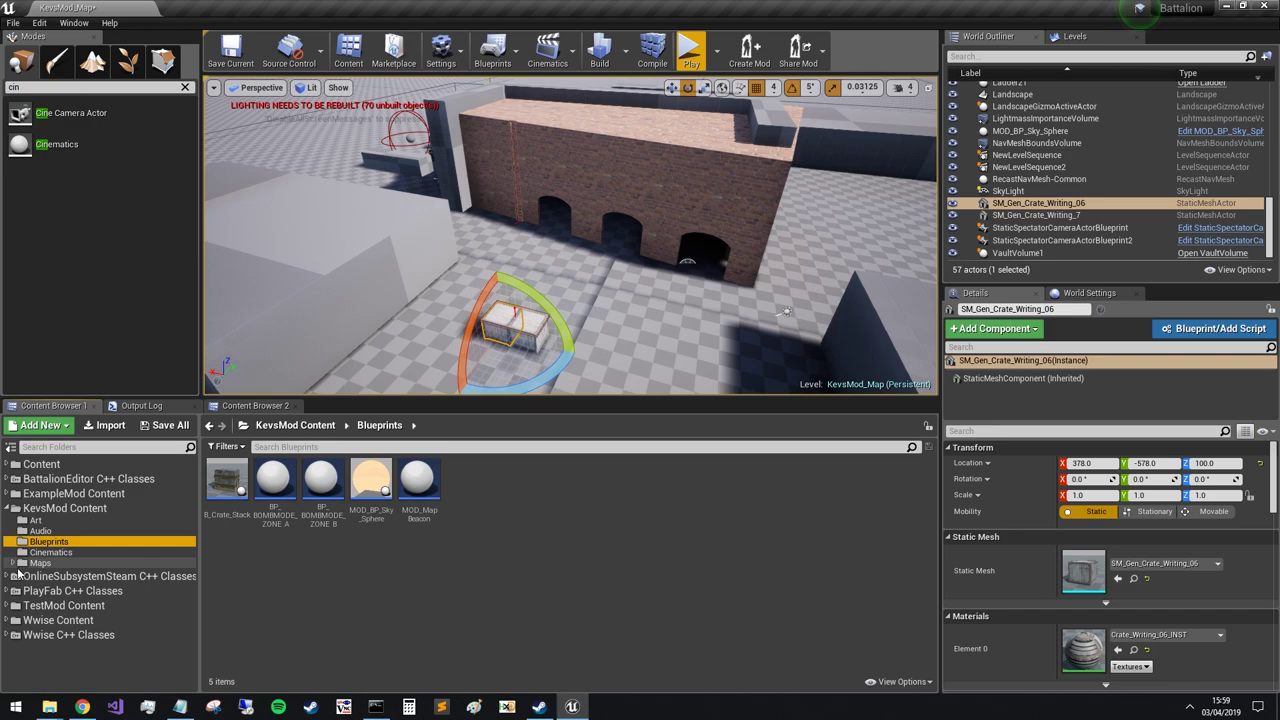
- Look into the UI folder of ExampleMod Content and return to the top level of KevsMod Content
click(65, 493)
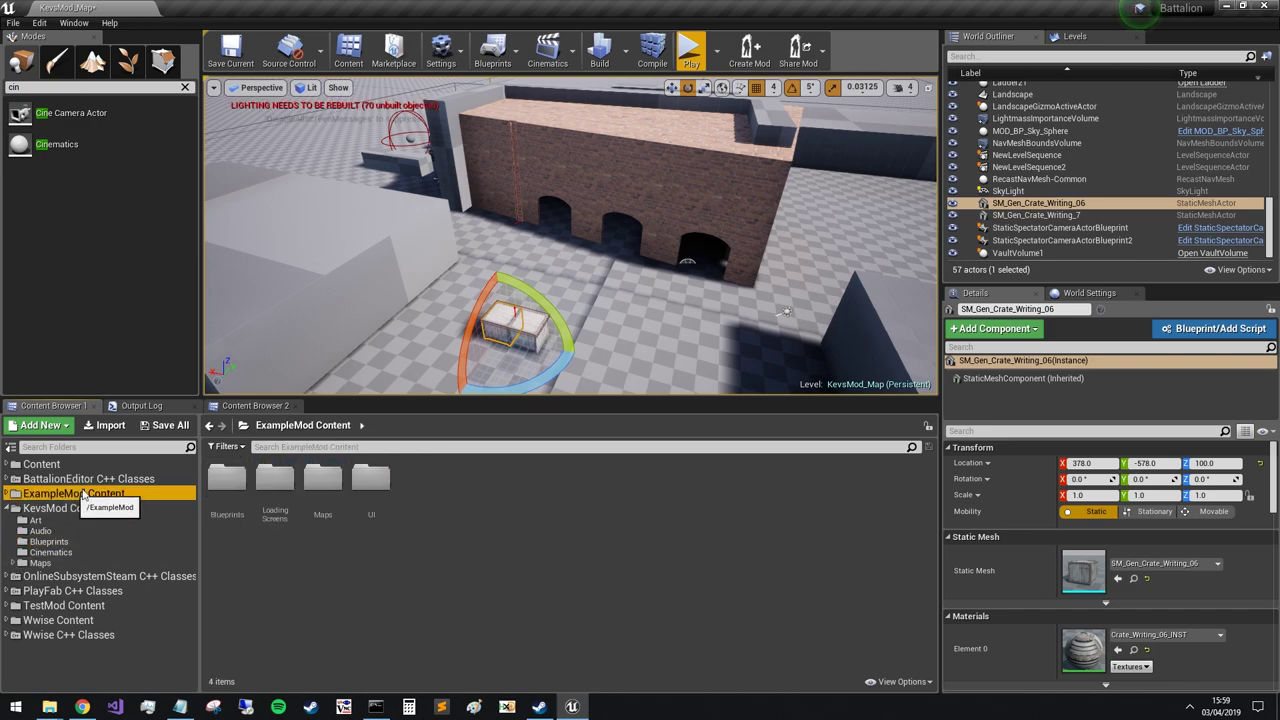
double_click(375, 489)
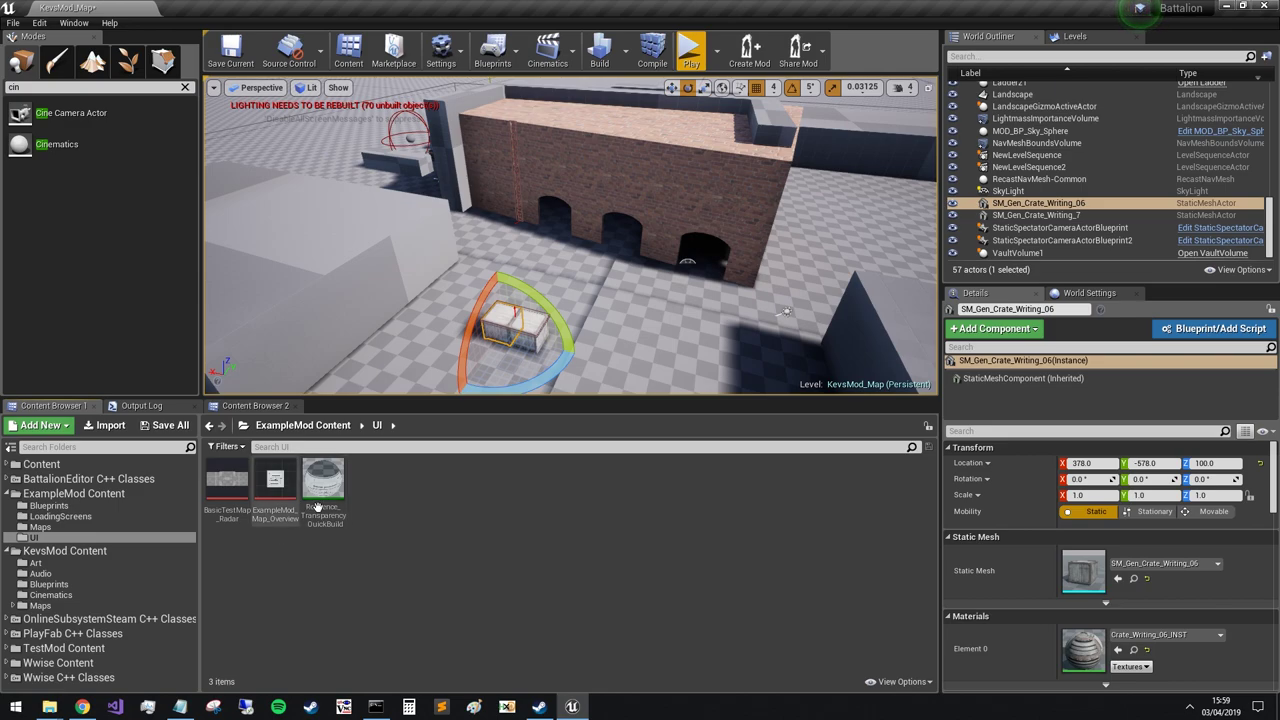
click(320, 425)
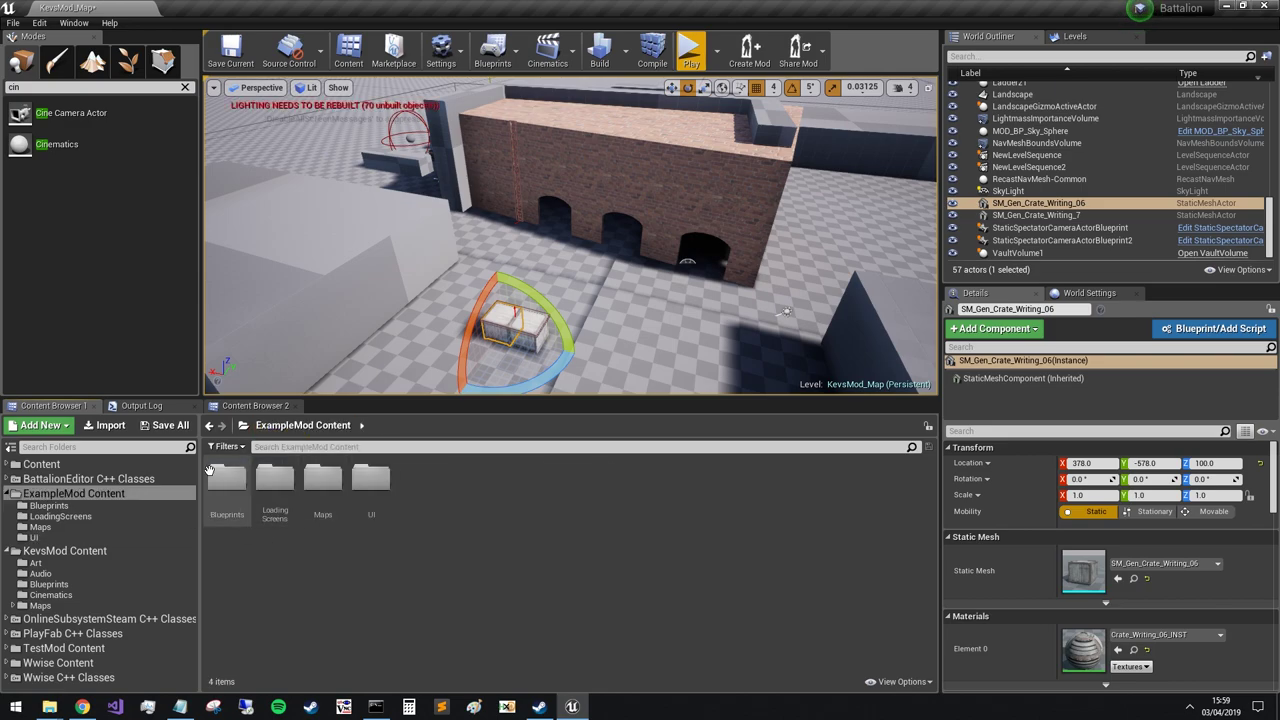
click(65, 551)
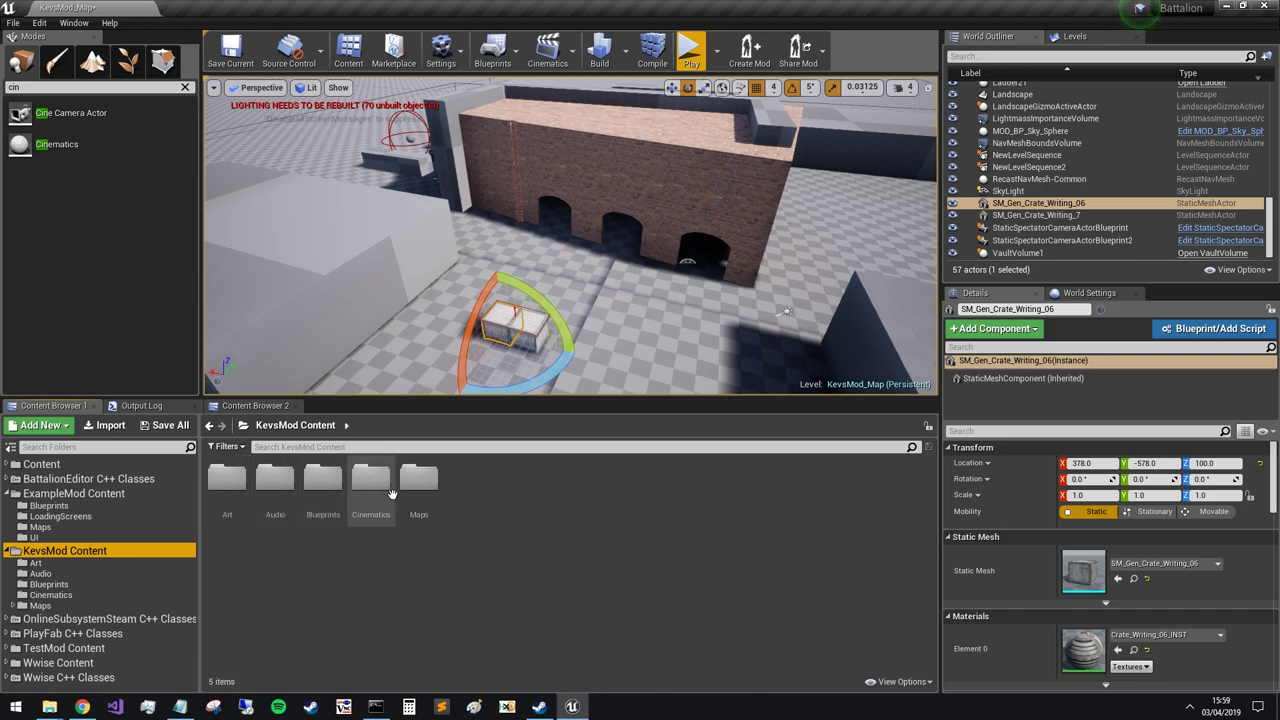
- Switch the selection from the SM_Gen_Crate_Writing_06 crate to the landscape and clear the "cin" filter from the placeable classes
mouse_move(655, 306)
right_down()
mouse_move(657, 285)
mouse_move(664, 318)
right_up()
scroll(771, 292, down, 5)
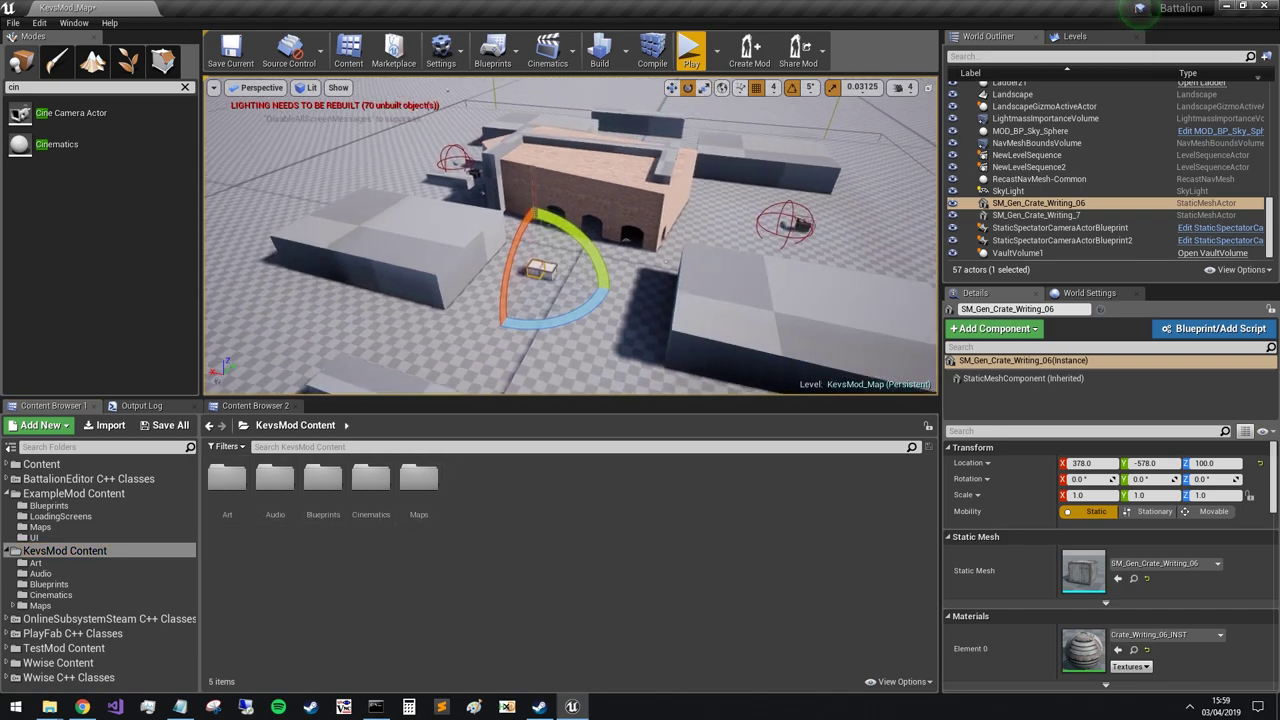
click(642, 348)
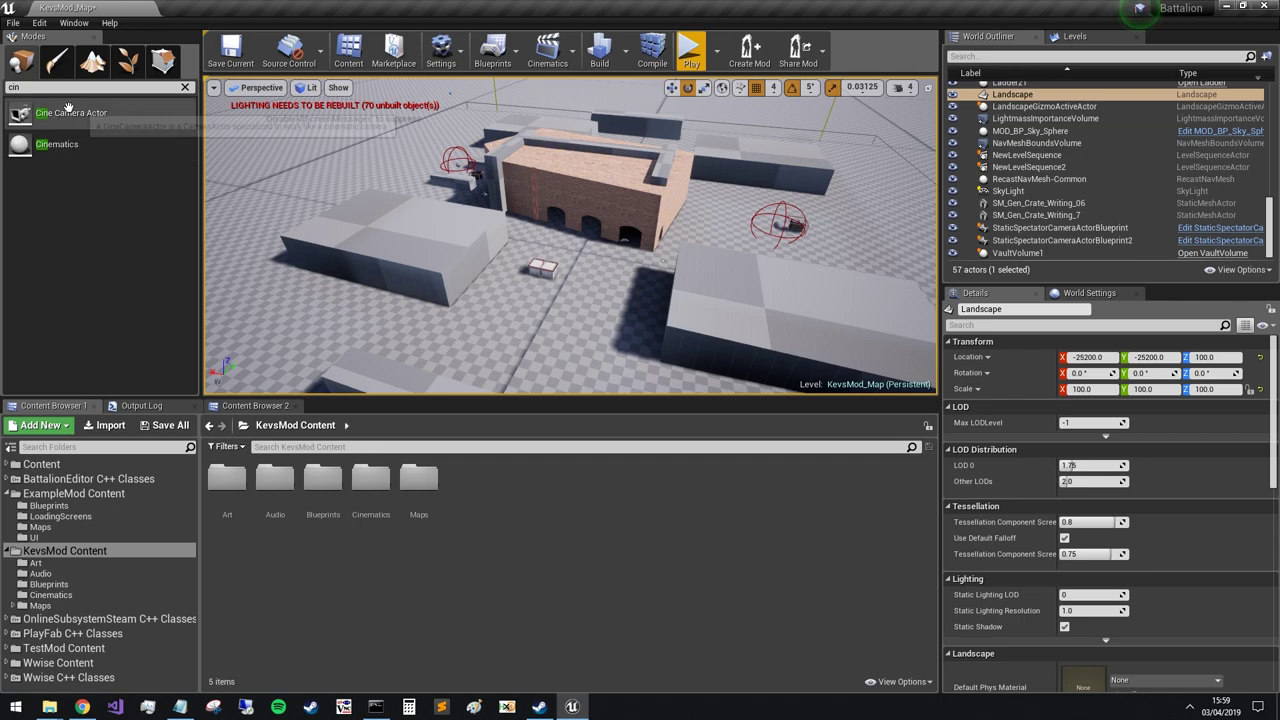
click(185, 87)
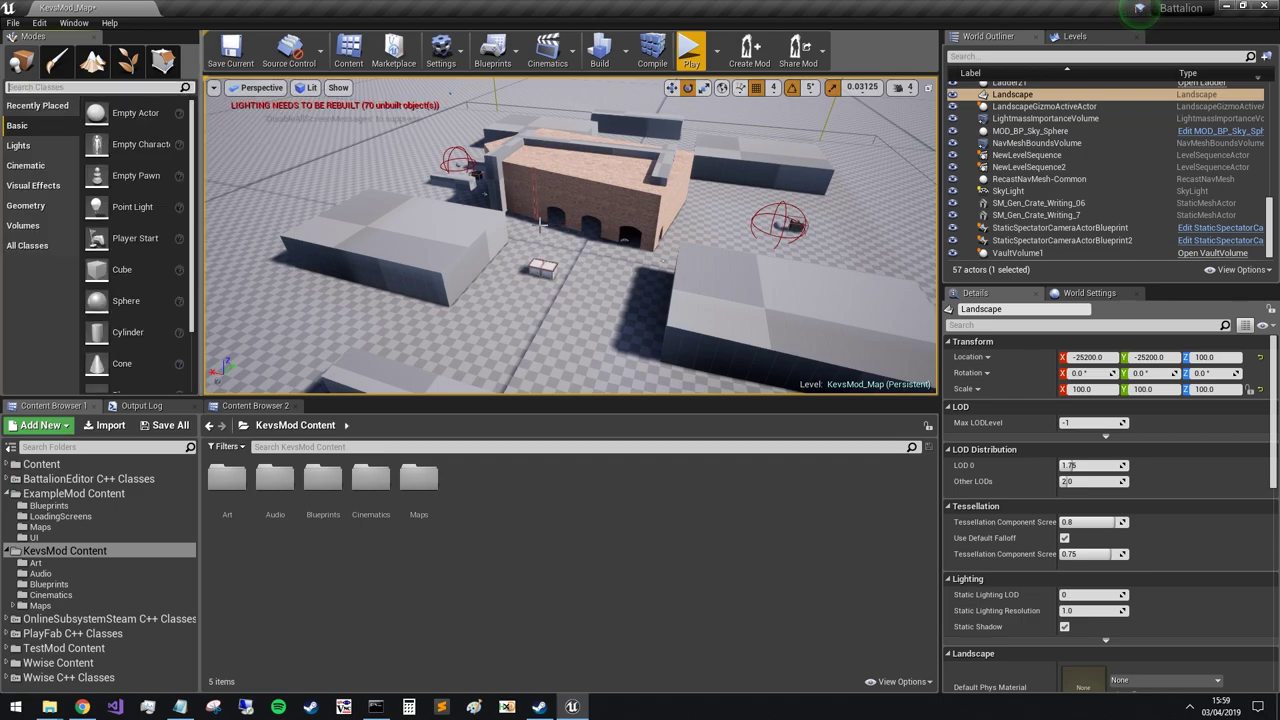
- Look over the level's building, crate and spectator camera layout, and save the KevsMod_Map level
right_drag(485, 290, 490, 338)
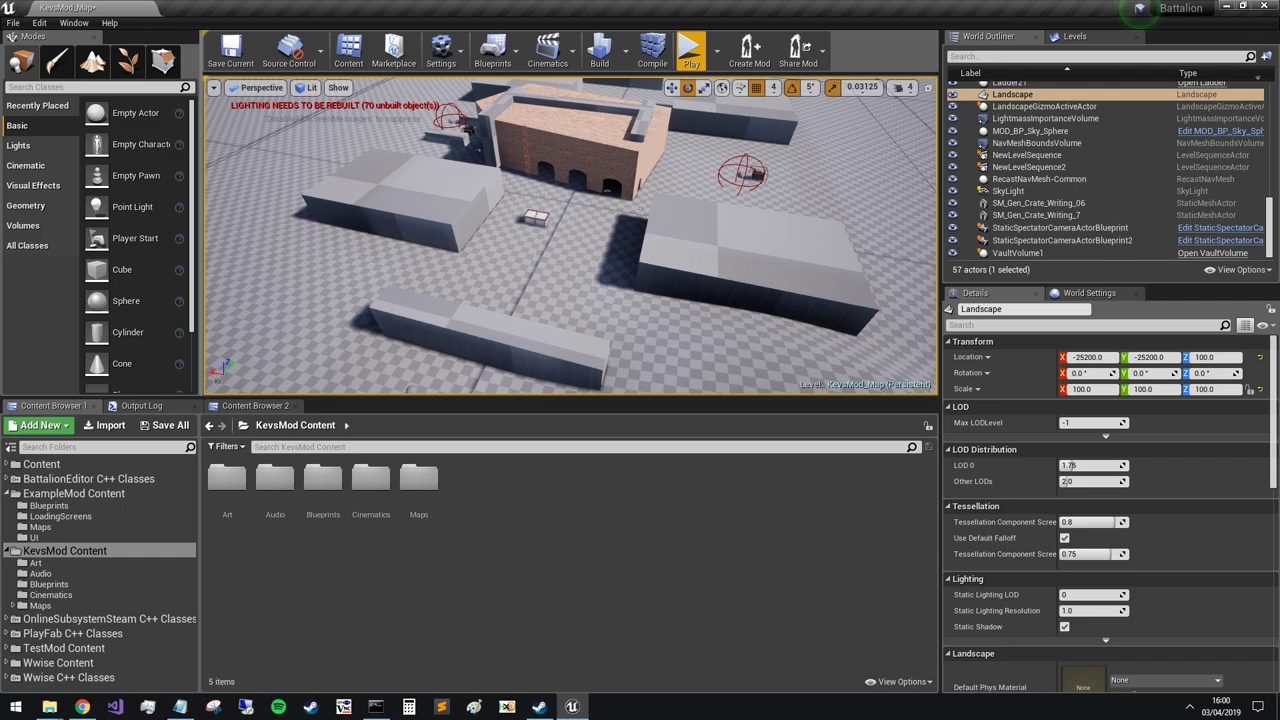
right_drag(490, 338, 558, 314)
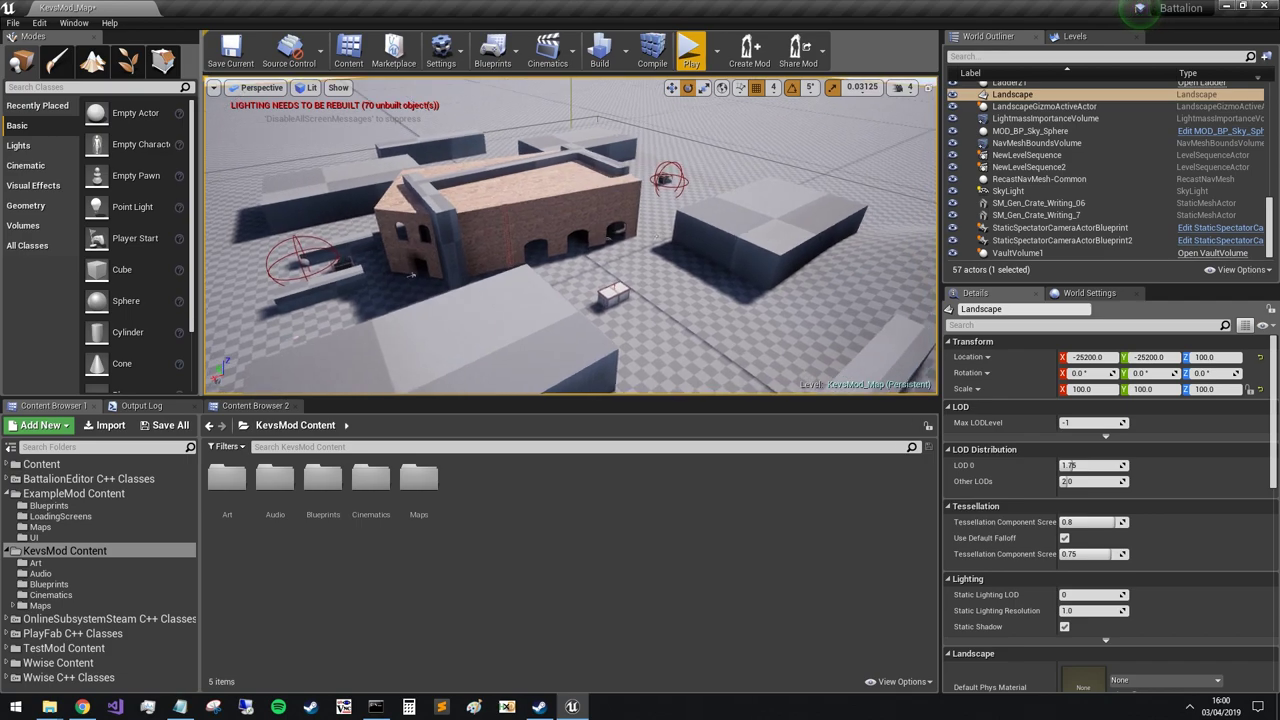
right_drag(415, 303, 434, 320)
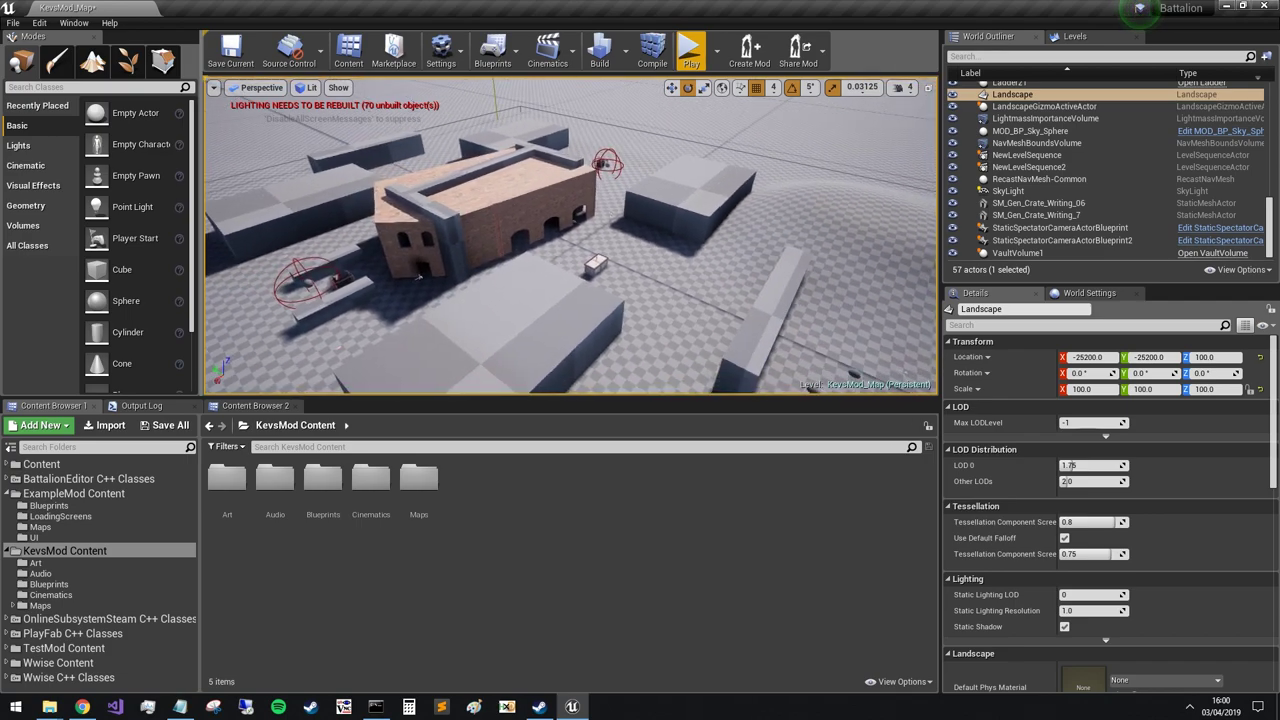
click(241, 62)
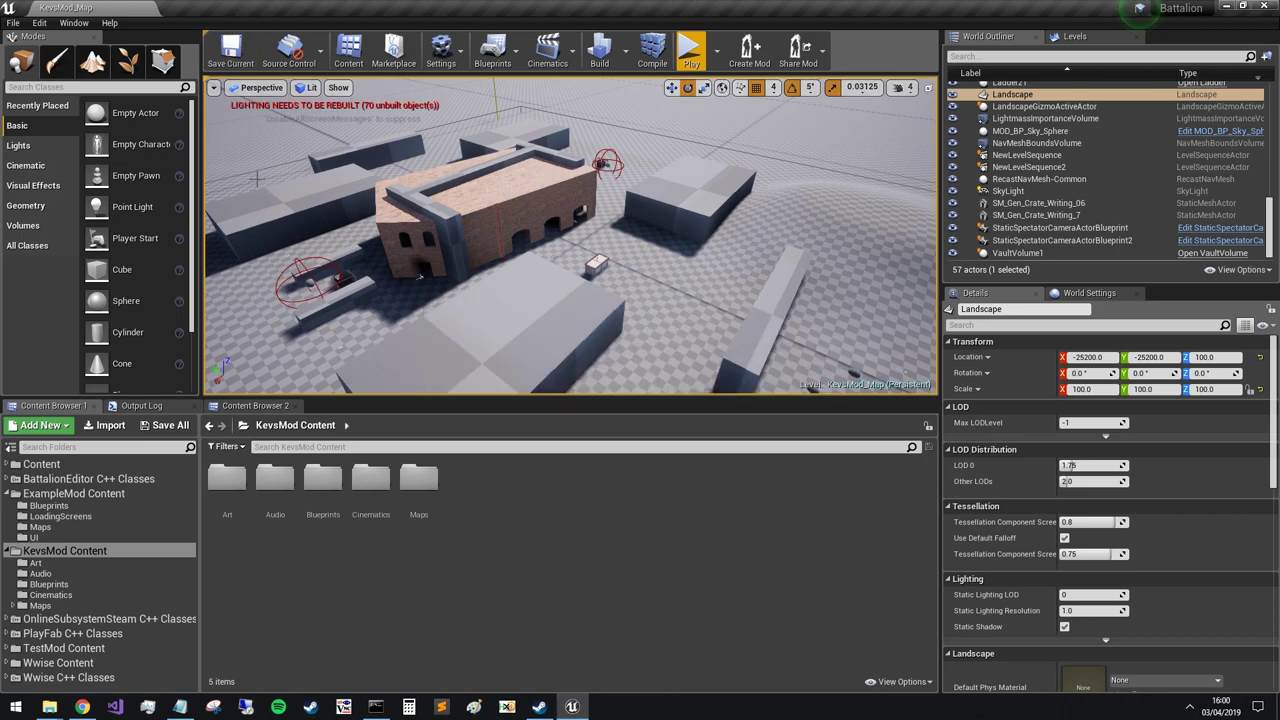